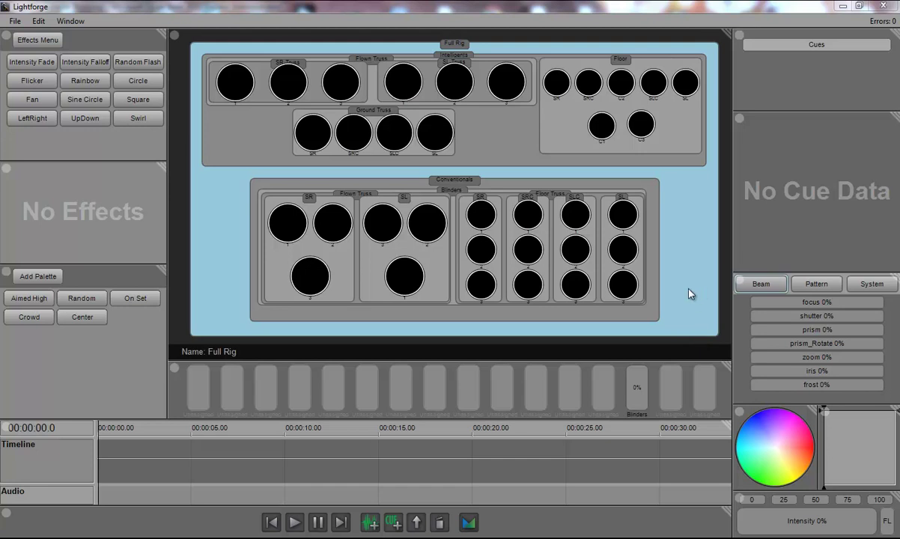
Step: Raise the Intelligents group to 100% intensity and check its beams in the Foresight visualizer
click(529, 124)
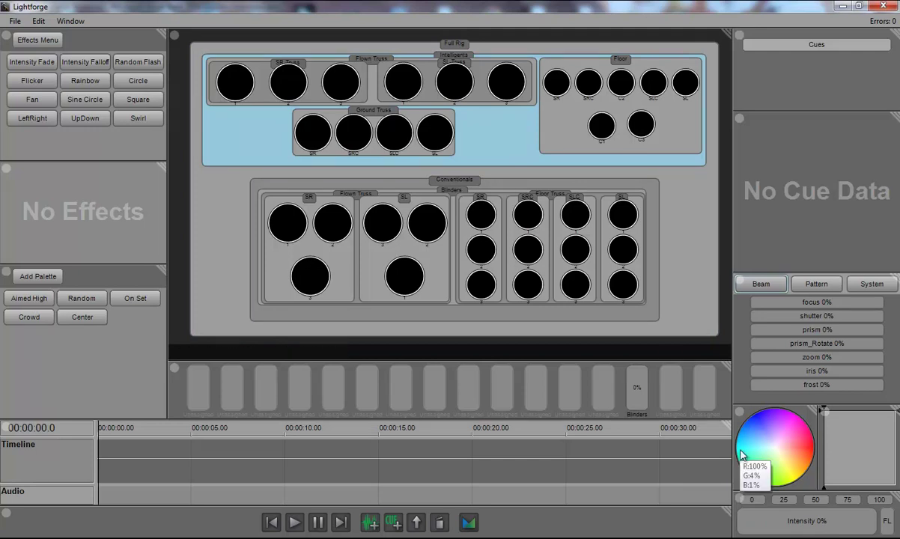
click(768, 444)
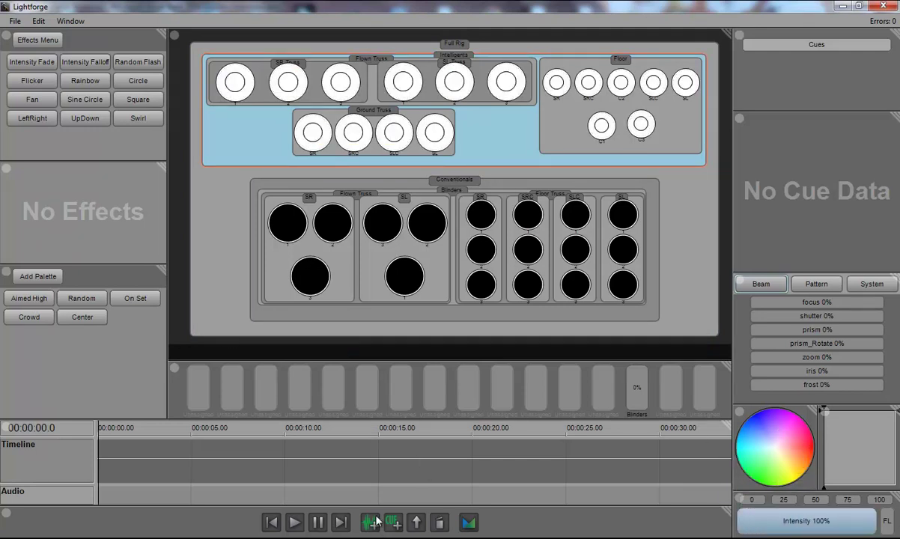
key(alt+Tab)
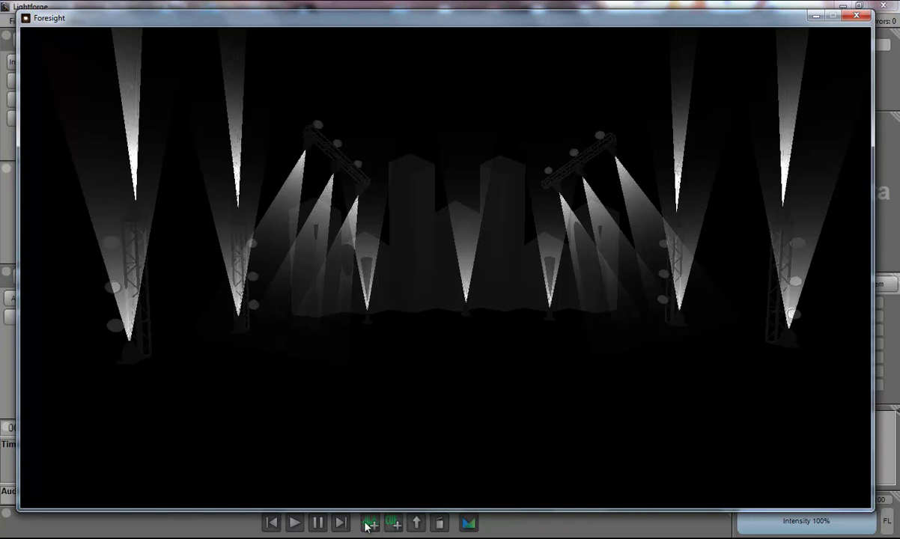
key(alt+Tab)
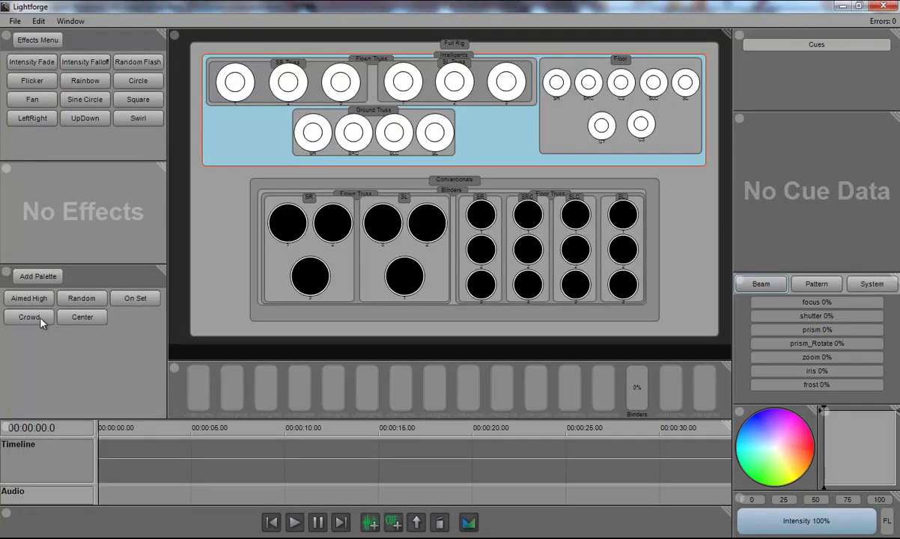
Step: Apply the Center palette to the Intelligents group and colour it blue (R 23%, G 27%, B 100%)
click(84, 317)
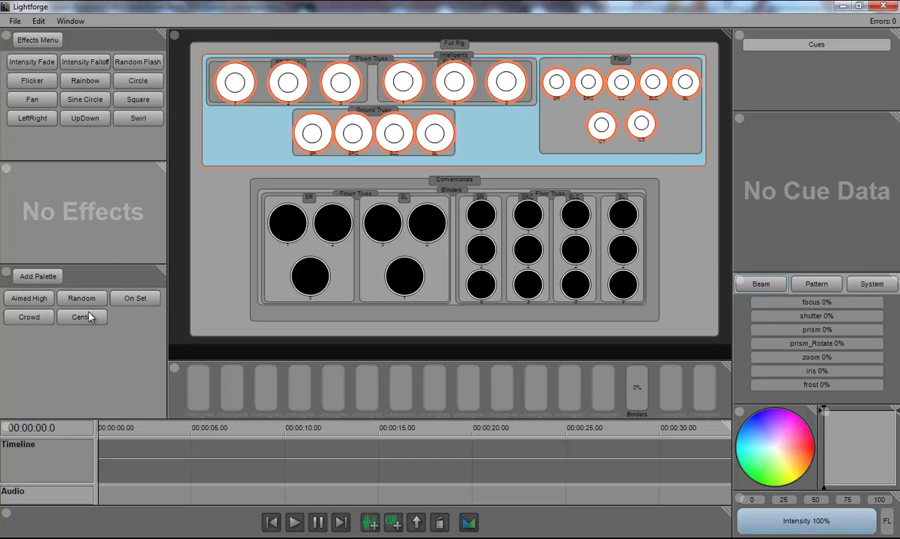
key(alt+Tab)
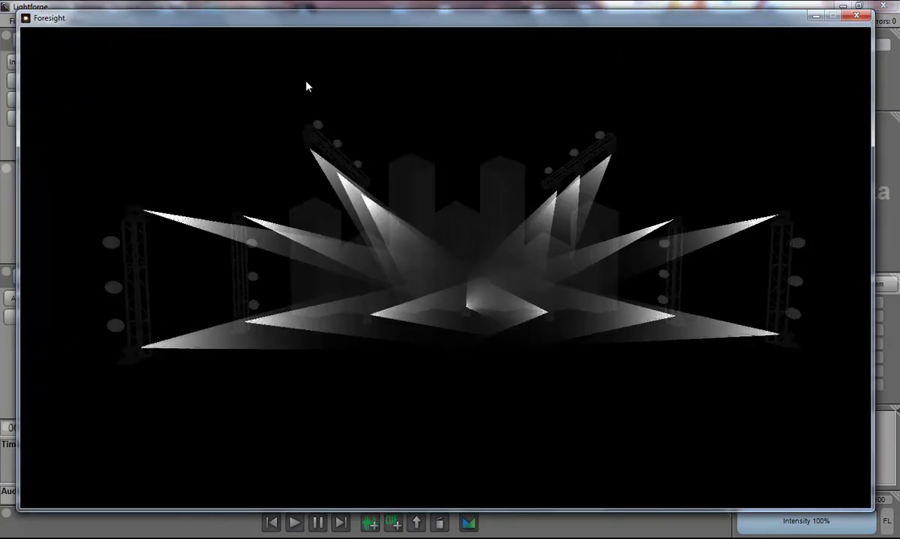
click(301, 6)
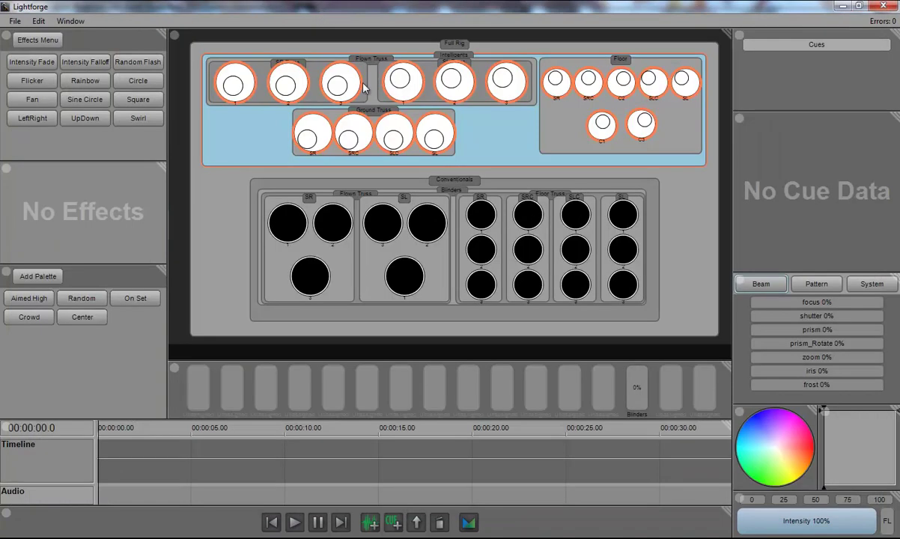
click(758, 422)
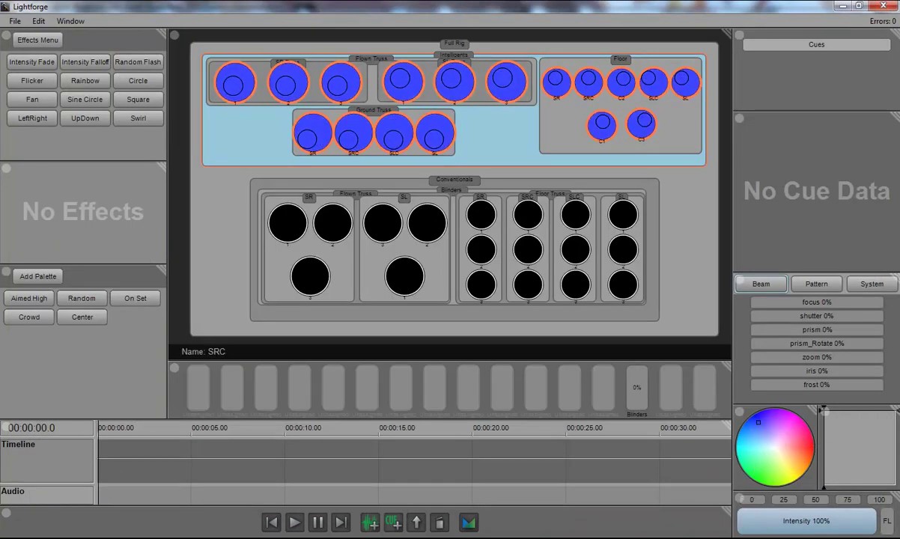
Step: Examine the blue center-aimed look in the Foresight visualizer from different angles, heights and distances
key(alt+Tab)
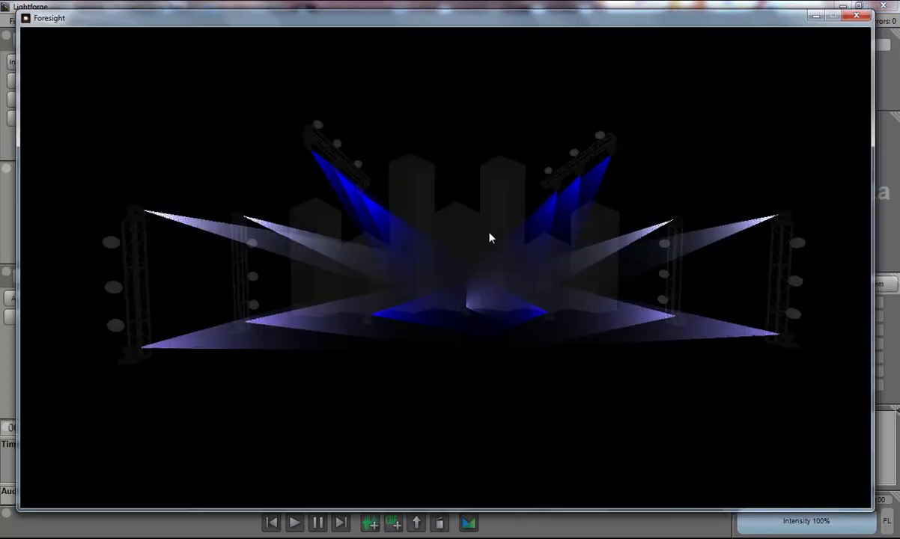
drag(503, 222, 527, 218)
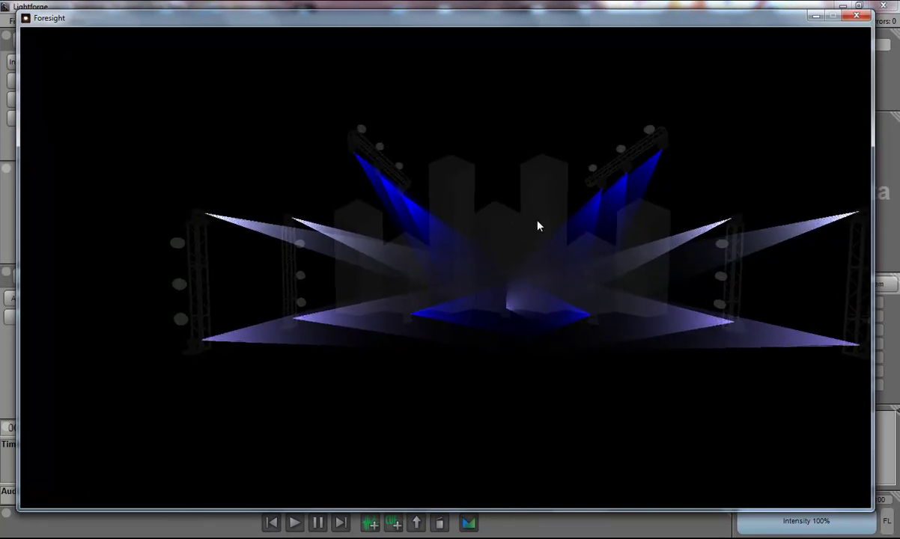
mouse_move(491, 217)
mouse_down()
mouse_move(604, 209)
mouse_move(536, 191)
mouse_move(385, 227)
mouse_move(404, 208)
mouse_move(546, 199)
mouse_move(503, 222)
mouse_up()
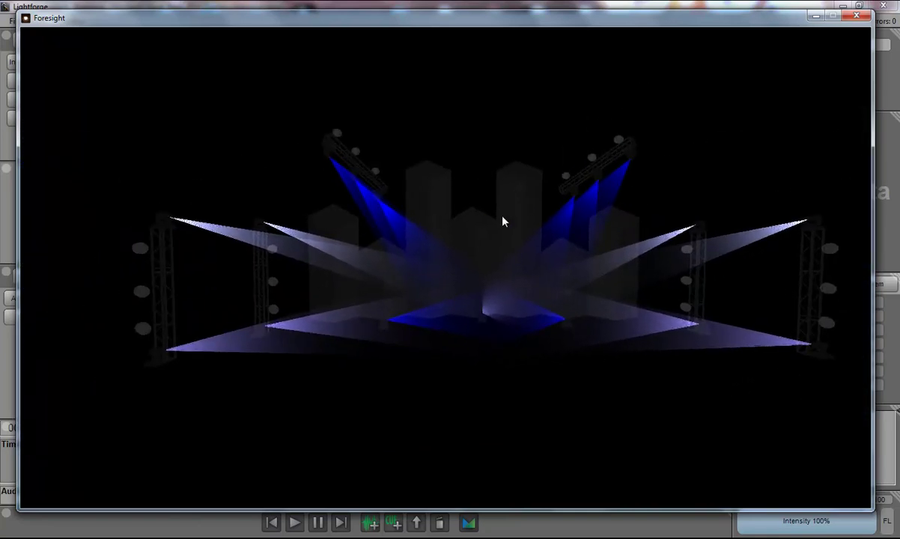
scroll(503, 221, up, 5)
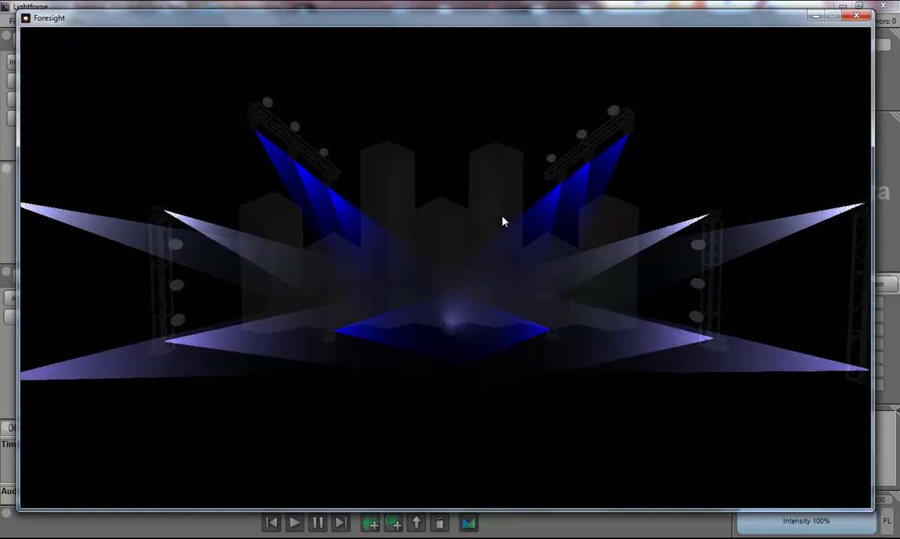
scroll(503, 221, down, 5)
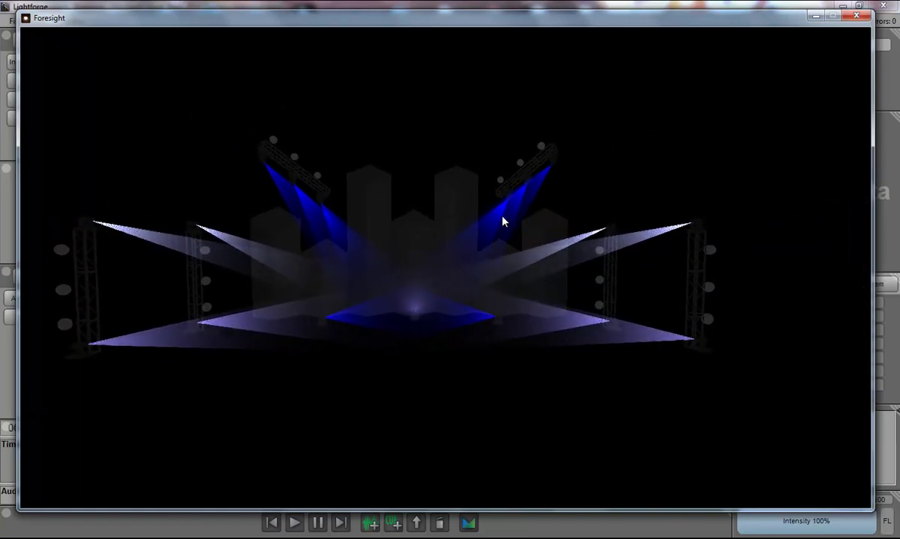
key(Up)
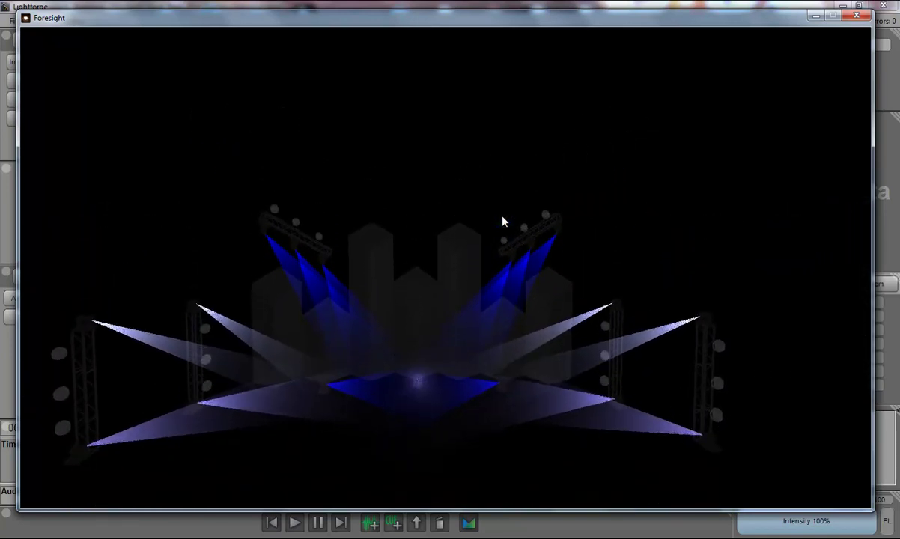
key(Down)
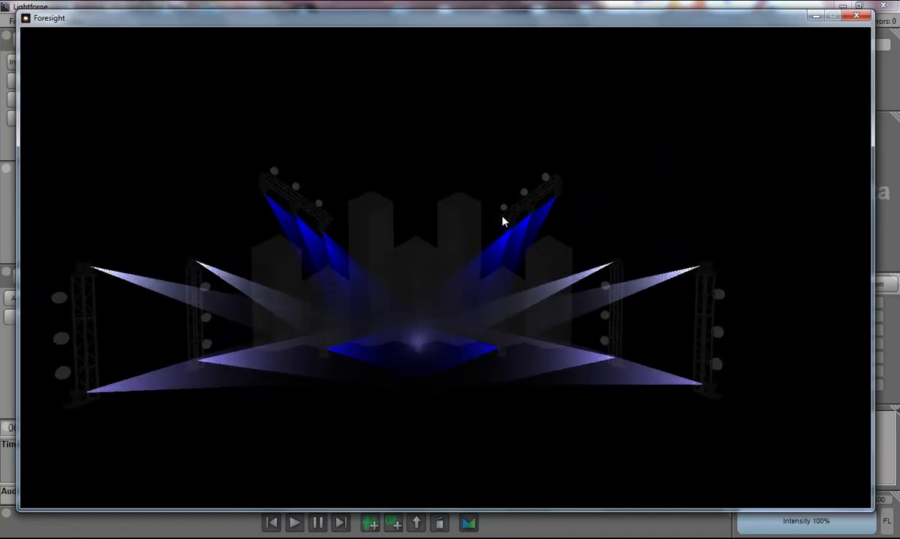
drag(474, 257, 473, 233)
scroll(516, 276, down, 2)
scroll(516, 276, up, 3)
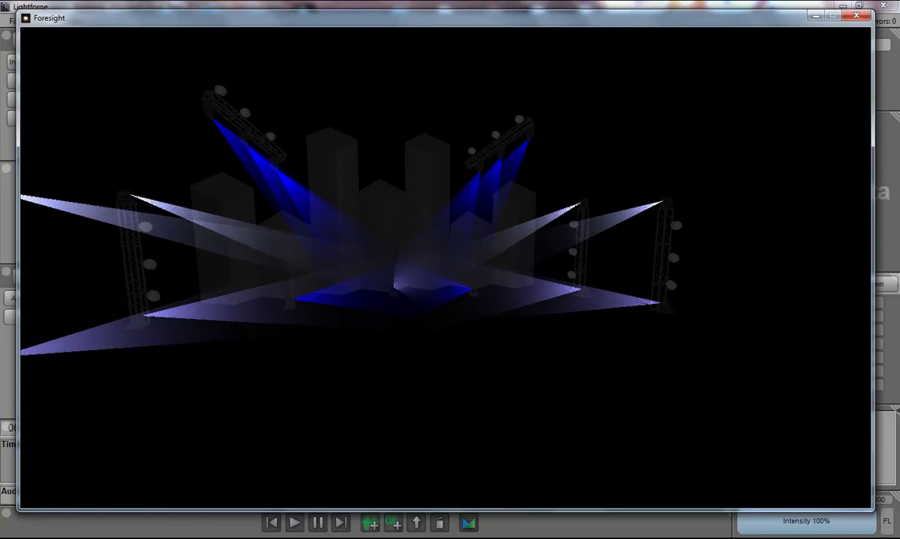
key(alt+Tab)
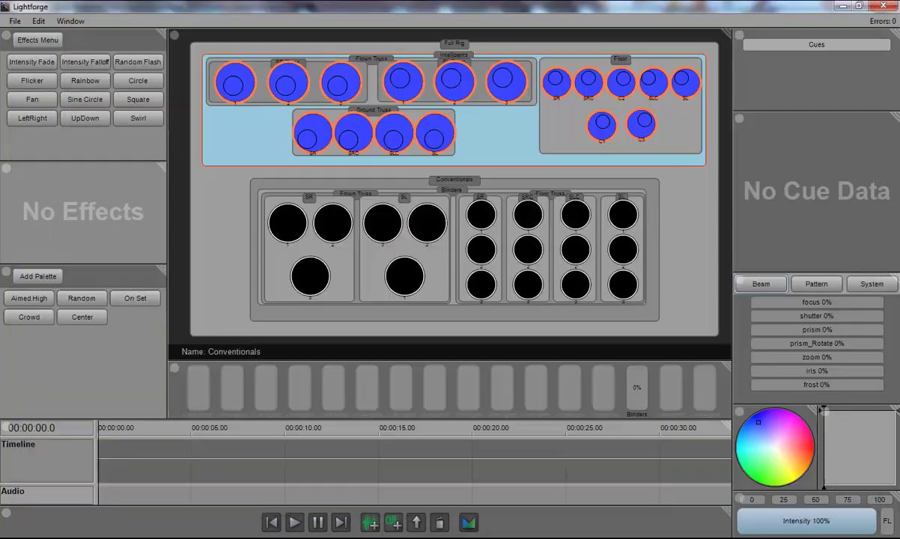
Step: Clear the look programmed on the Intelligents group, leaving only that group selected
click(418, 200)
drag(417, 200, 425, 194)
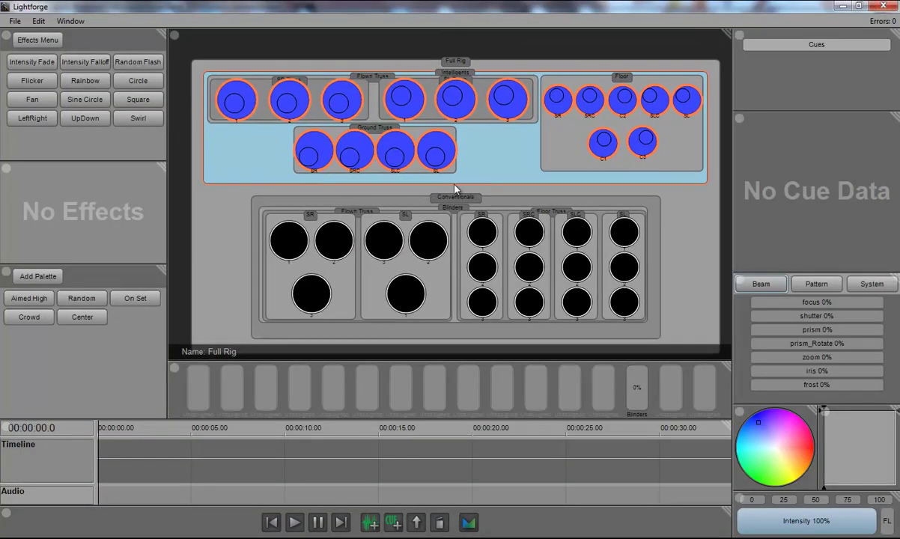
click(488, 160)
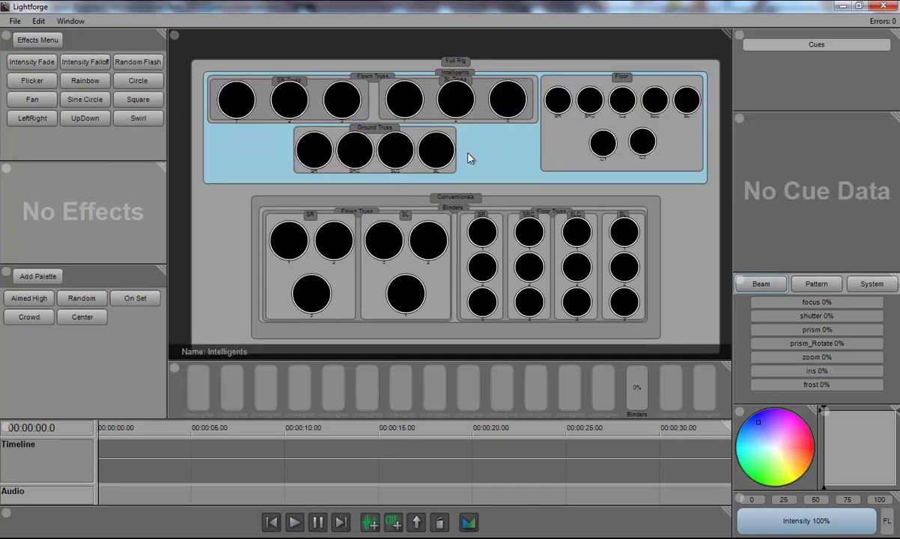
drag(467, 159, 468, 145)
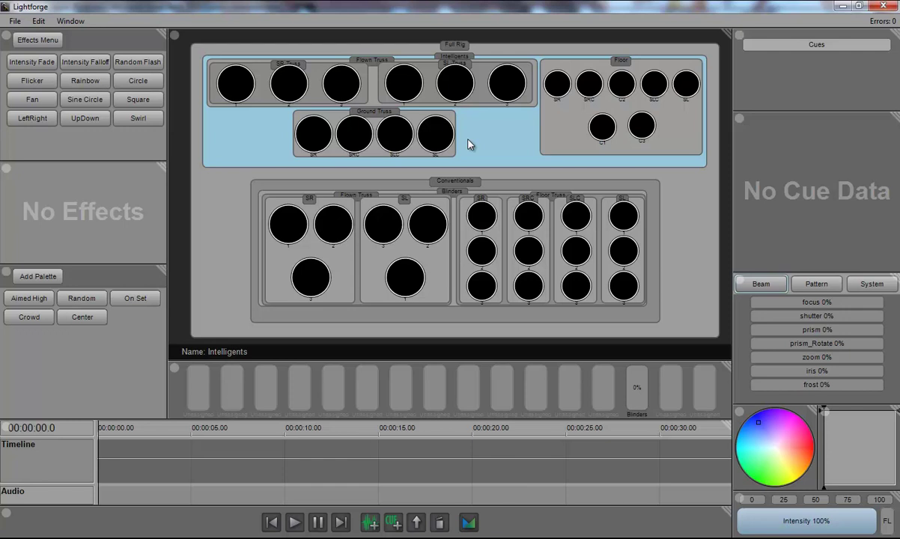
Step: Select only the SR fixture in the Floor group and raise its intensity to 100%
click(555, 87)
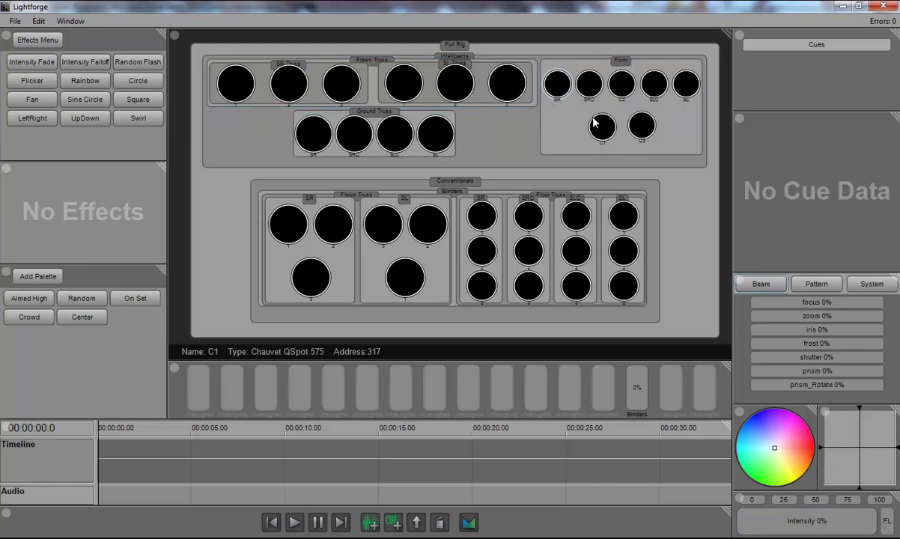
scroll(588, 124, up, 4)
scroll(539, 188, up, 2)
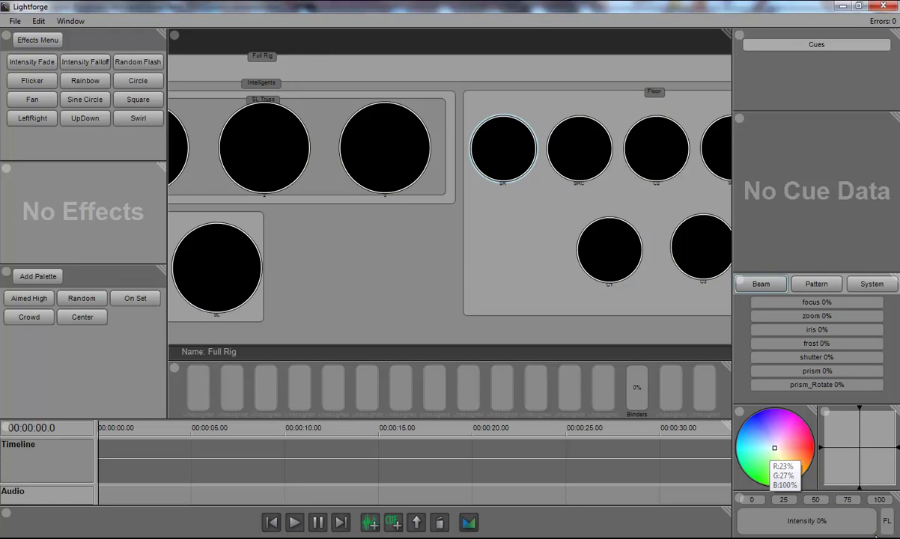
drag(741, 530, 880, 523)
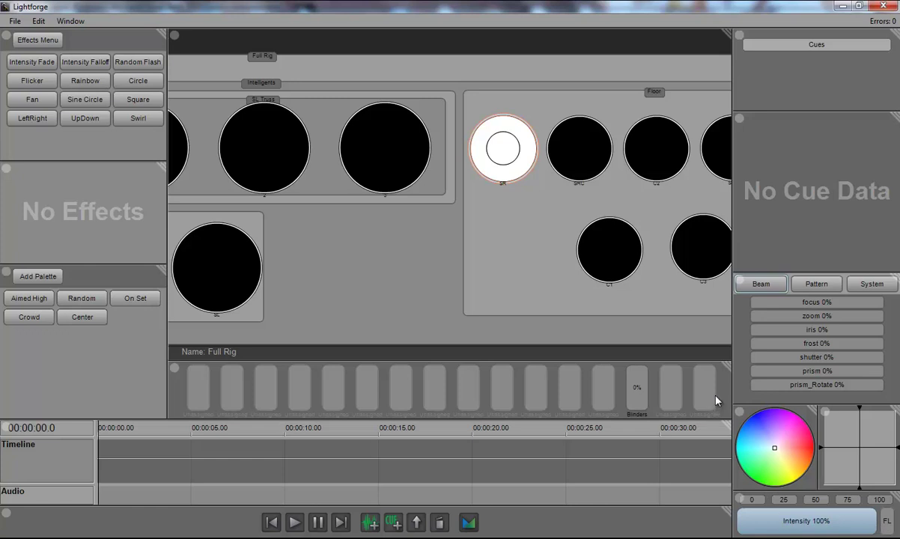
Step: Nudge the SR floor fixture's pan and tilt, and colour it light blue (R 46%, G 50%, B 100%)
mouse_move(852, 447)
mouse_move(851, 446)
mouse_down()
mouse_move(838, 442)
mouse_move(842, 420)
mouse_move(845, 436)
mouse_move(828, 458)
mouse_move(872, 443)
mouse_move(841, 456)
mouse_move(855, 442)
mouse_move(861, 449)
mouse_up()
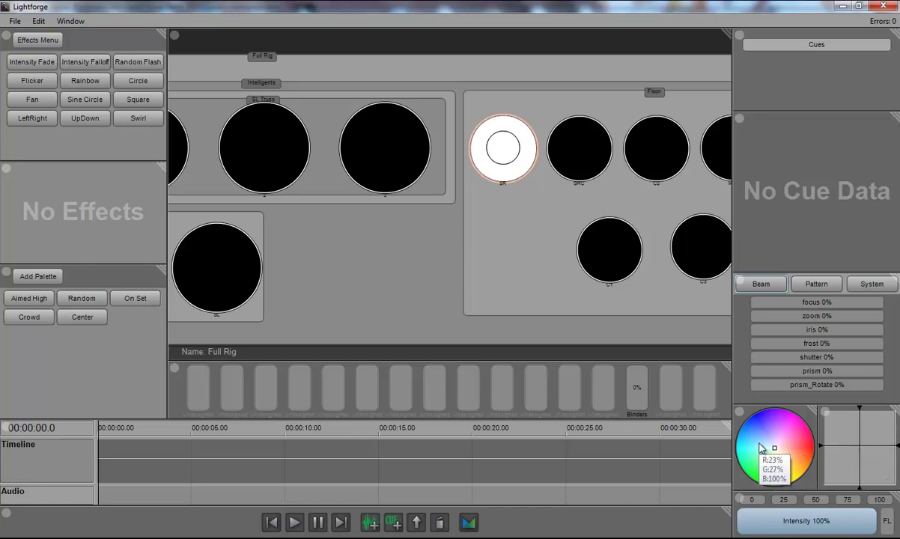
mouse_move(756, 446)
mouse_down()
mouse_move(764, 456)
mouse_move(788, 423)
mouse_move(766, 417)
mouse_move(757, 464)
mouse_move(770, 426)
mouse_move(764, 432)
mouse_up()
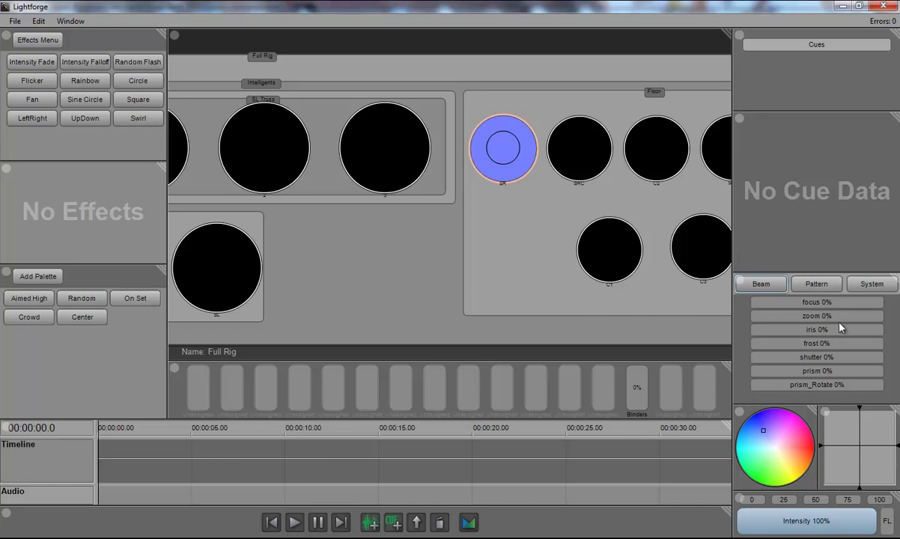
Step: Look over the SR floor fixture's pattern attributes and return to its beam attributes
click(818, 288)
click(757, 290)
click(541, 236)
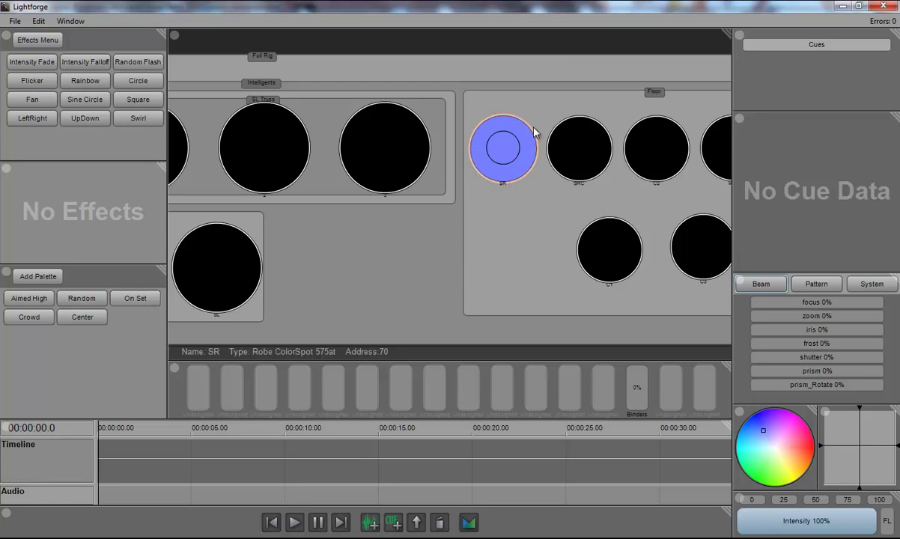
Step: Set the SR floor fixture to 89% intensity in white, and clear it again
click(505, 147)
drag(741, 522, 863, 521)
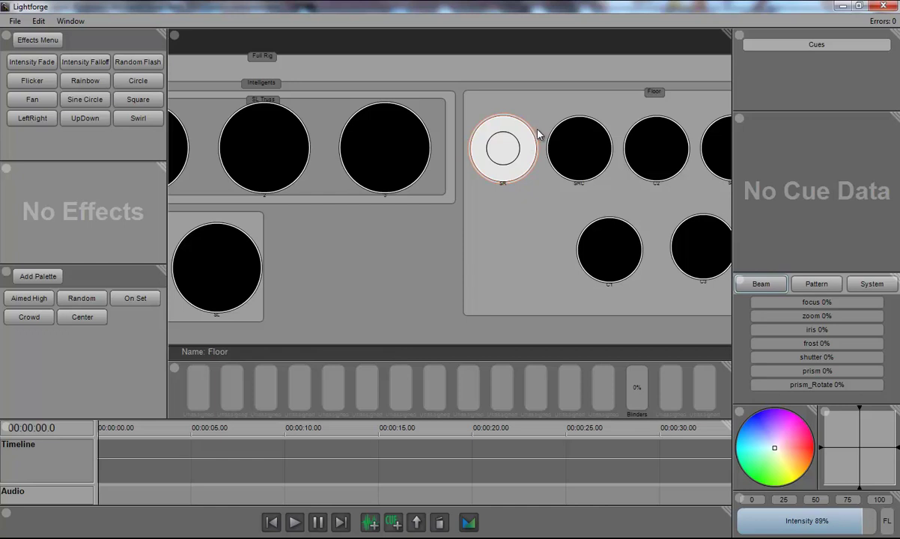
drag(530, 194, 469, 211)
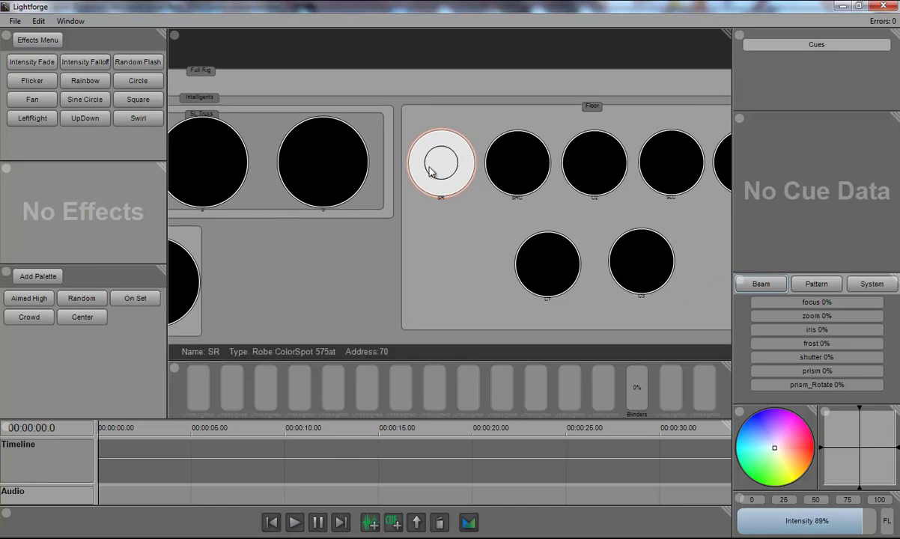
click(453, 209)
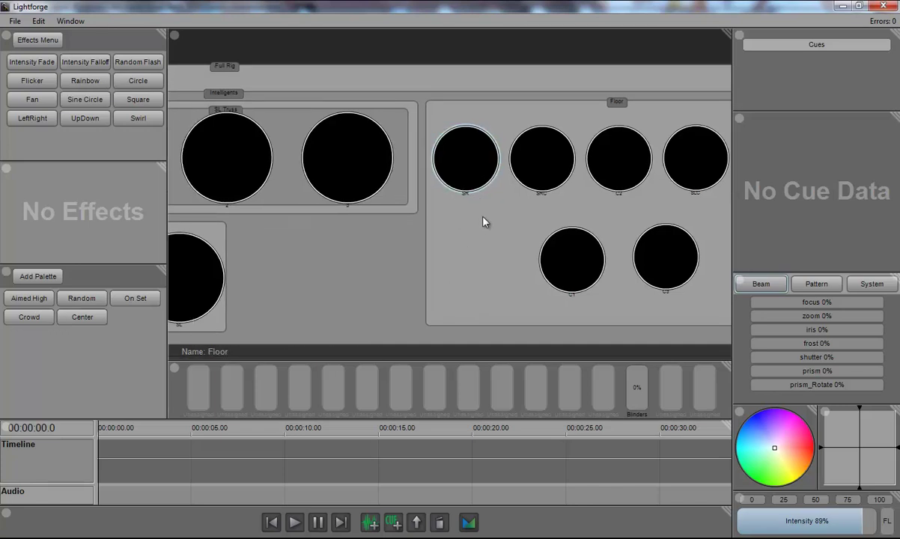
Step: Select the whole Floor group and raise its intensity to 100%
scroll(472, 224, down, 4)
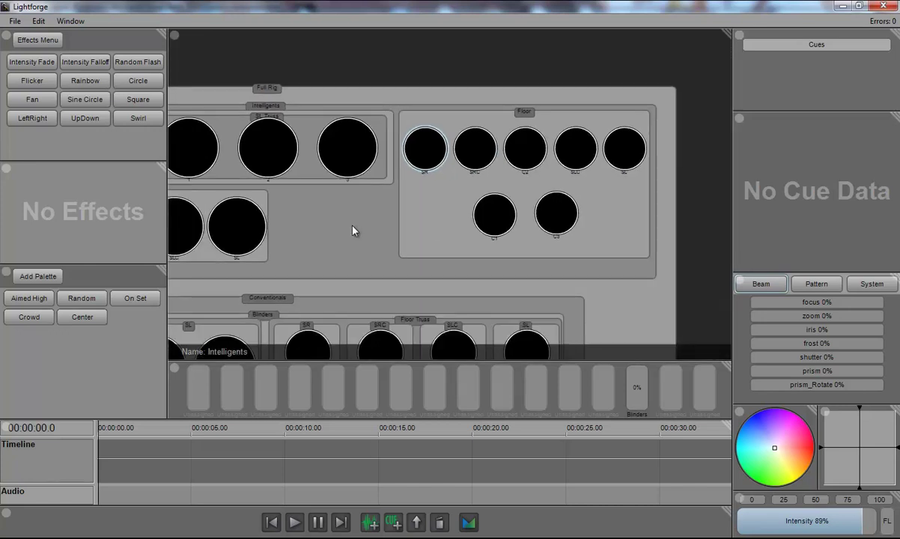
scroll(299, 234, up, 3)
click(365, 210)
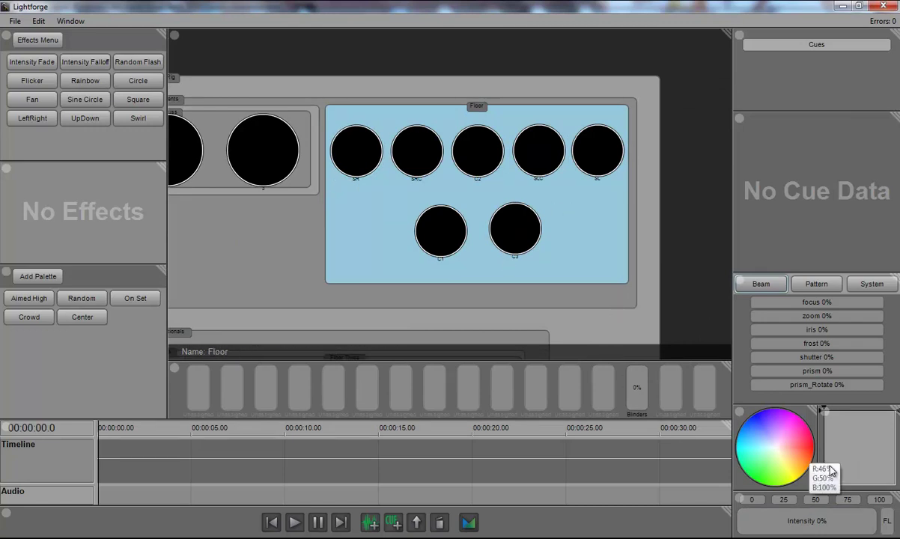
click(752, 527)
click(752, 530)
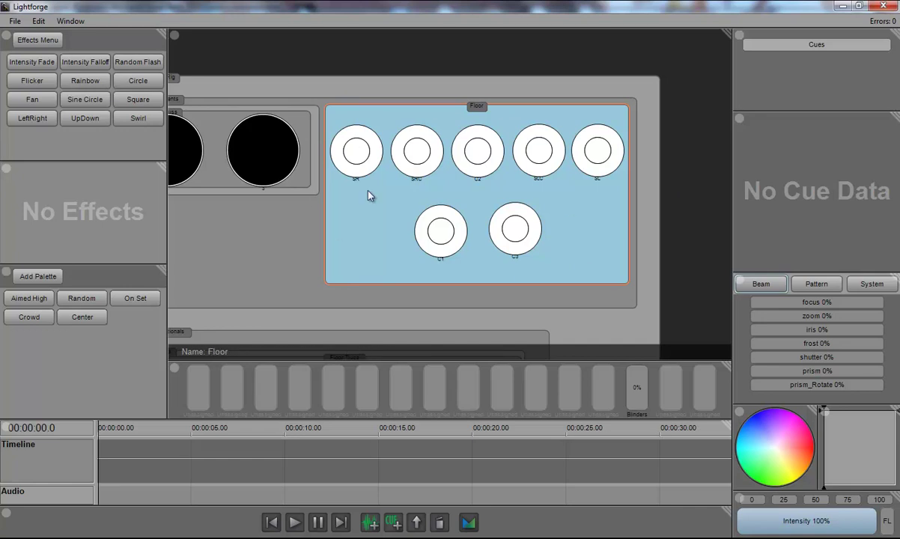
Step: Raise the intensity of the whole Intelligents group, and of the Full Rig group, to 100%
click(217, 206)
click(425, 177)
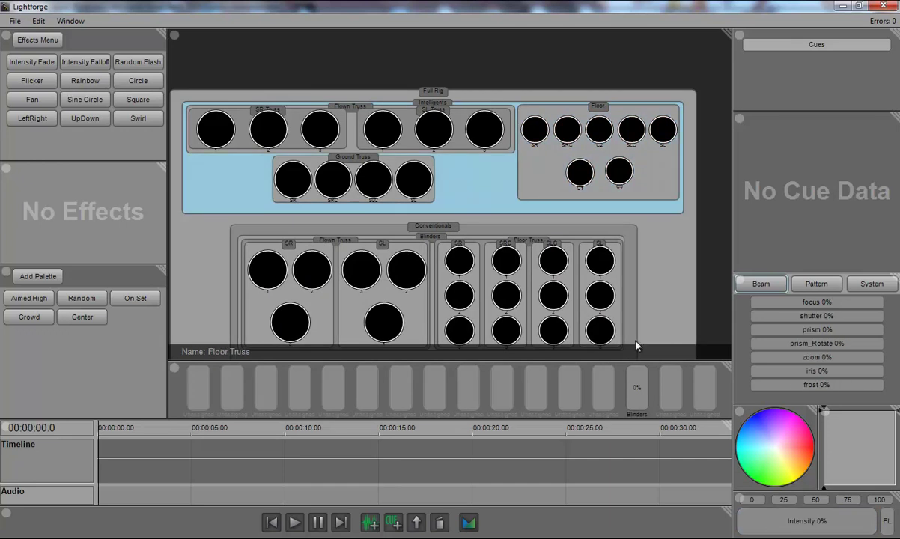
click(771, 523)
drag(773, 526, 874, 523)
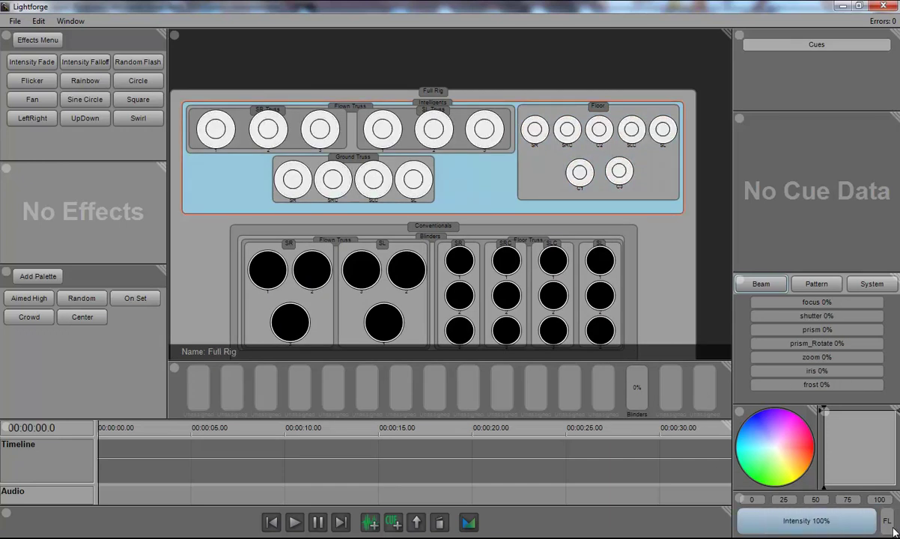
click(657, 266)
drag(763, 524, 875, 522)
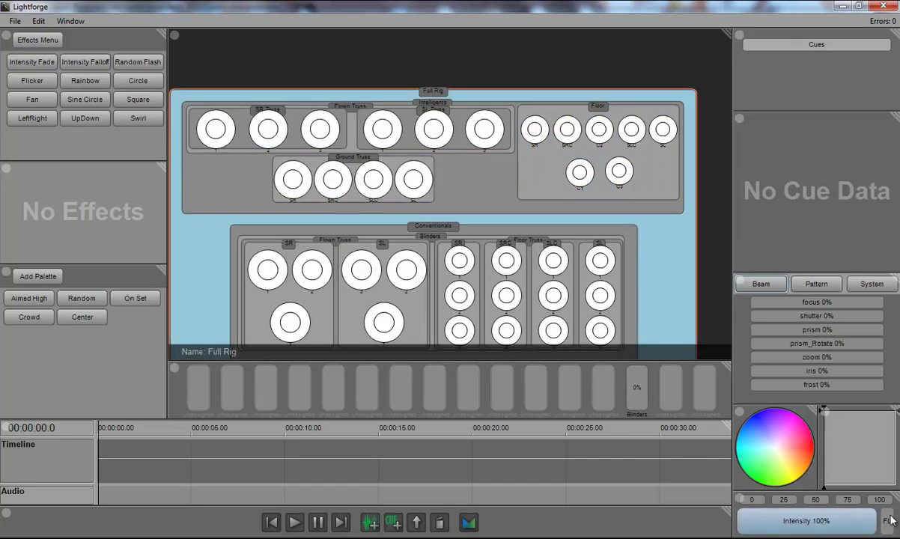
Step: Select floor fixtures SR, C2, SL and C1 together with the Ground Truss and SR Truss groups, and raise their intensity to 100%
click(421, 96)
scroll(496, 150, up, 3)
click(579, 136)
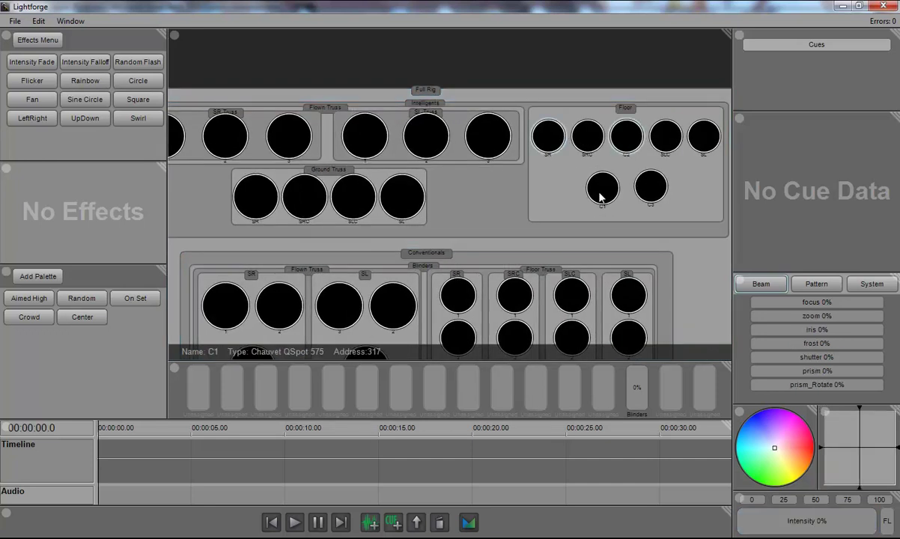
click(366, 174)
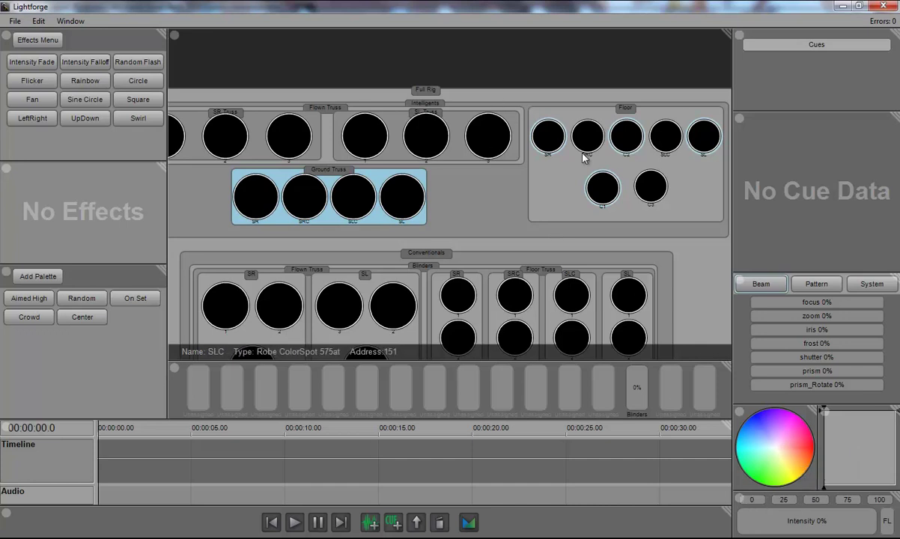
click(299, 126)
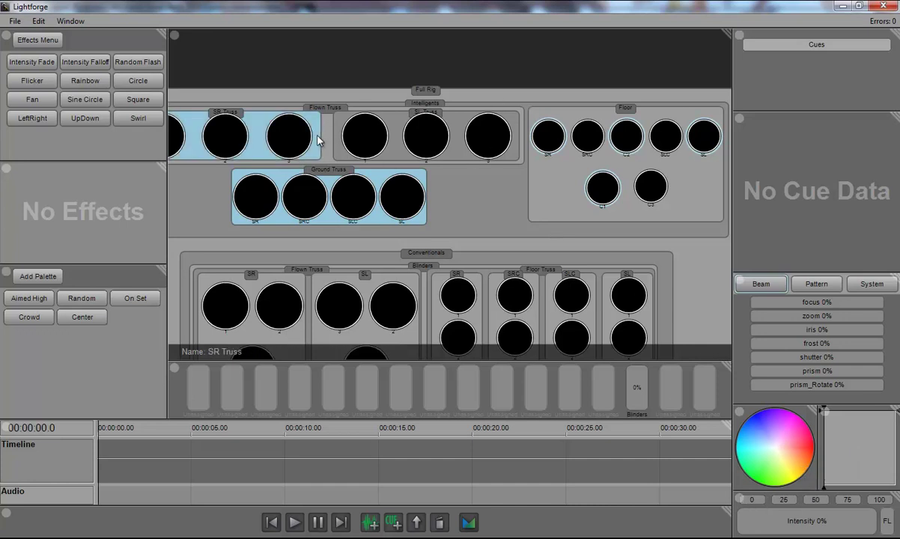
drag(756, 502, 878, 500)
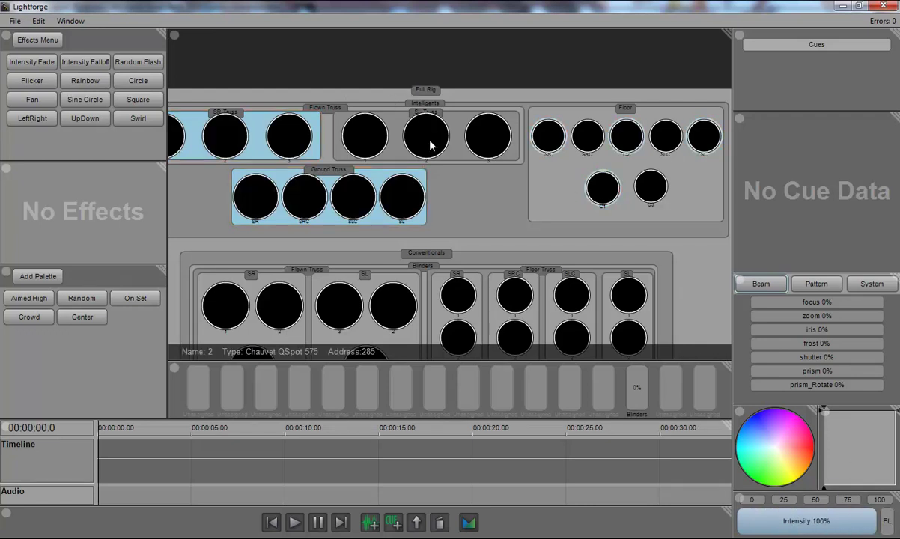
Step: Look over the complete rig in the layout, selecting the Intelligents group and the enclosing Full Rig group
scroll(431, 144, down, 3)
click(451, 184)
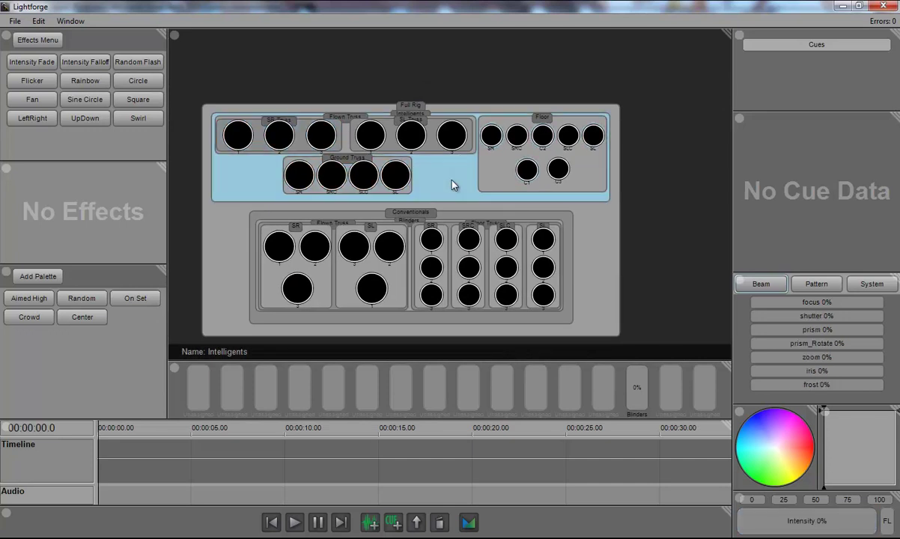
scroll(485, 158, up, 3)
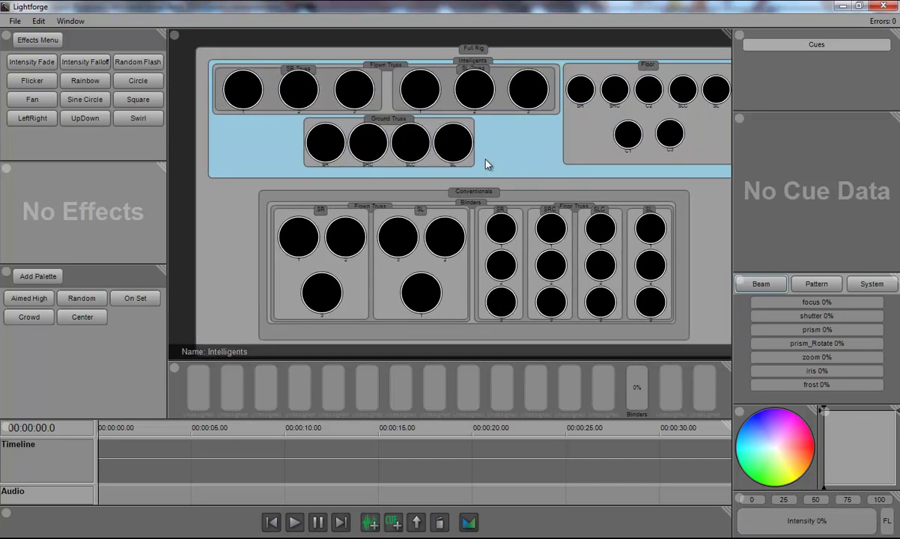
drag(485, 164, 465, 164)
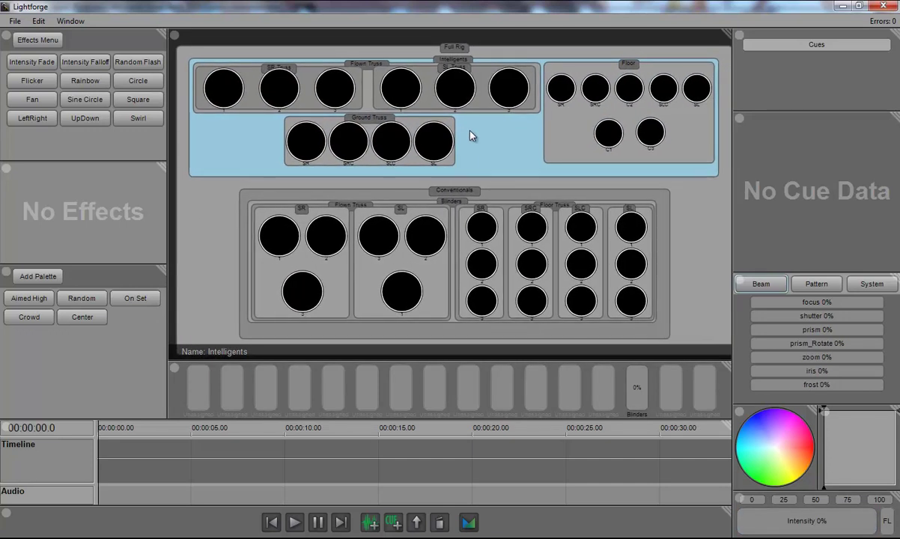
click(526, 190)
drag(521, 190, 514, 183)
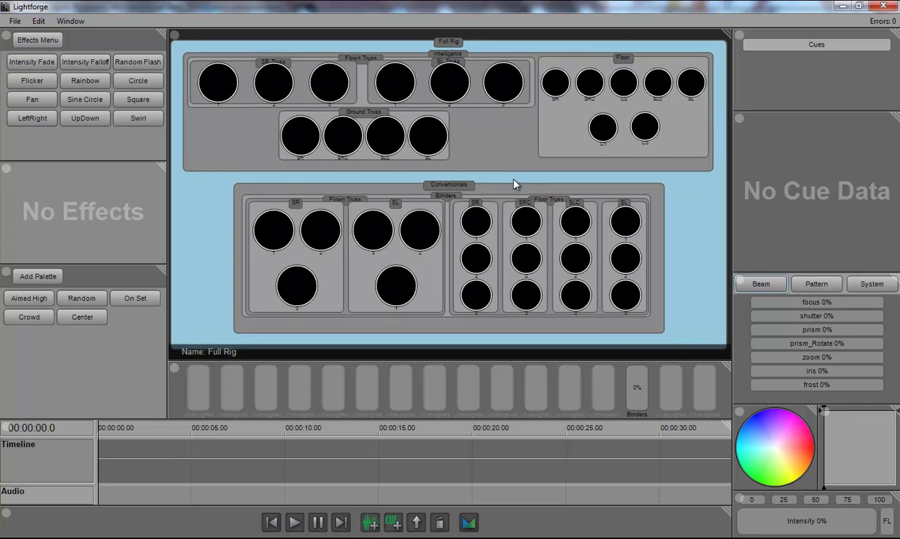
click(508, 195)
click(506, 194)
click(495, 193)
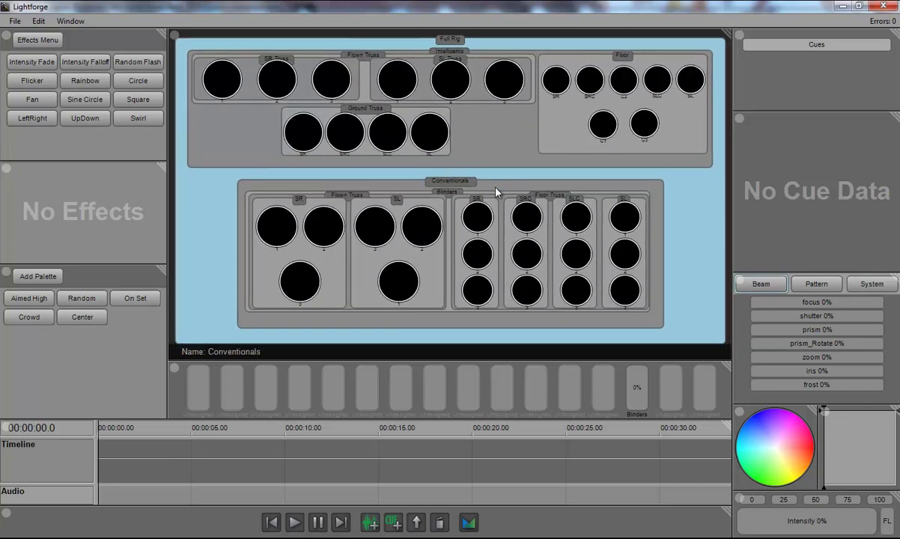
click(486, 180)
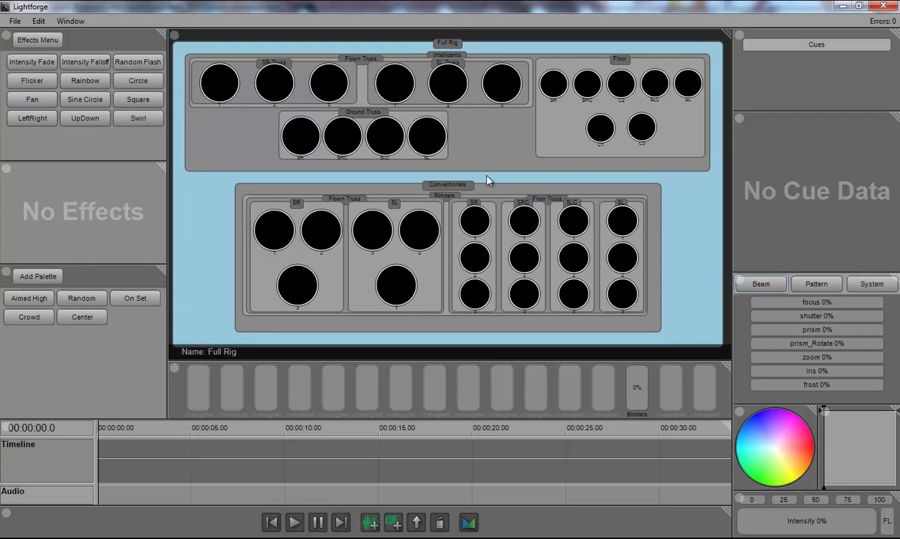
Step: Select the whole Intelligents group and raise its intensity to 100%
click(426, 187)
click(466, 141)
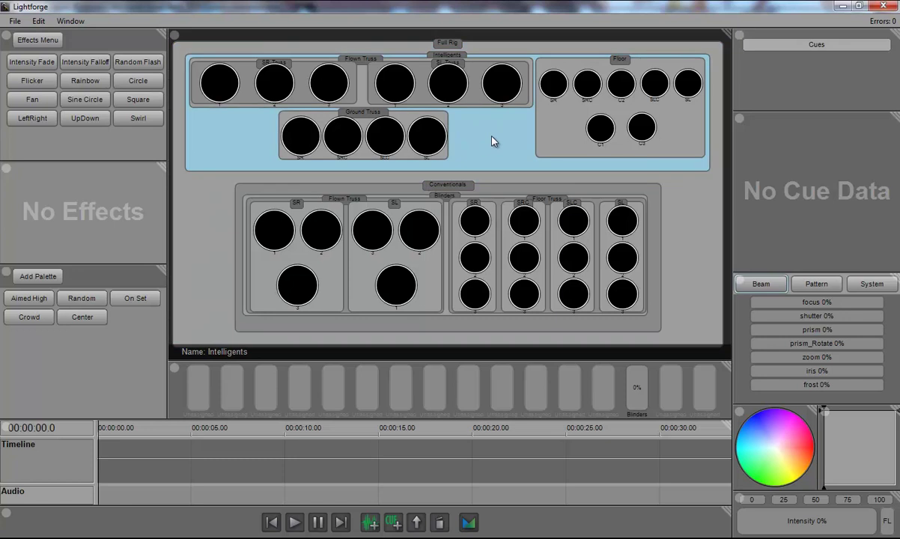
click(530, 179)
drag(746, 528, 872, 528)
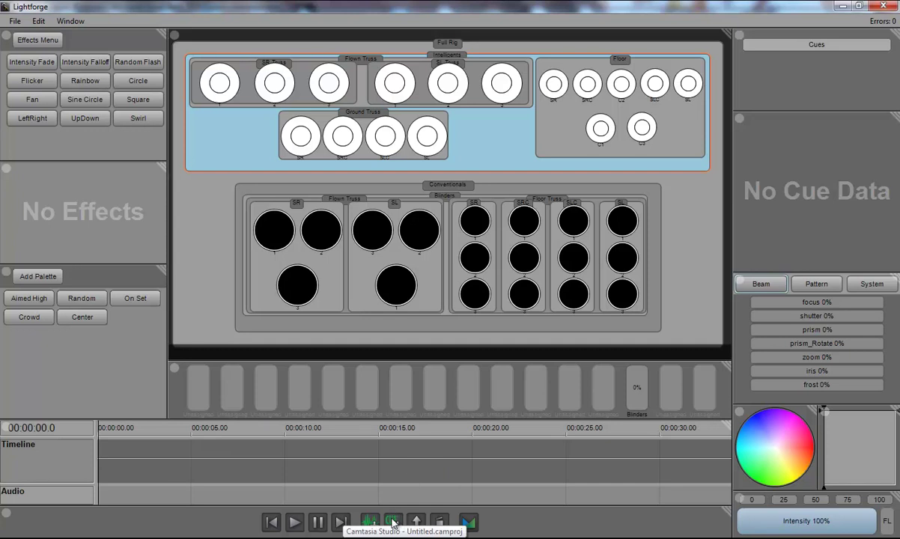
Step: Record the current look on the timeline as a cue named First Cue
key(ctrl+g)
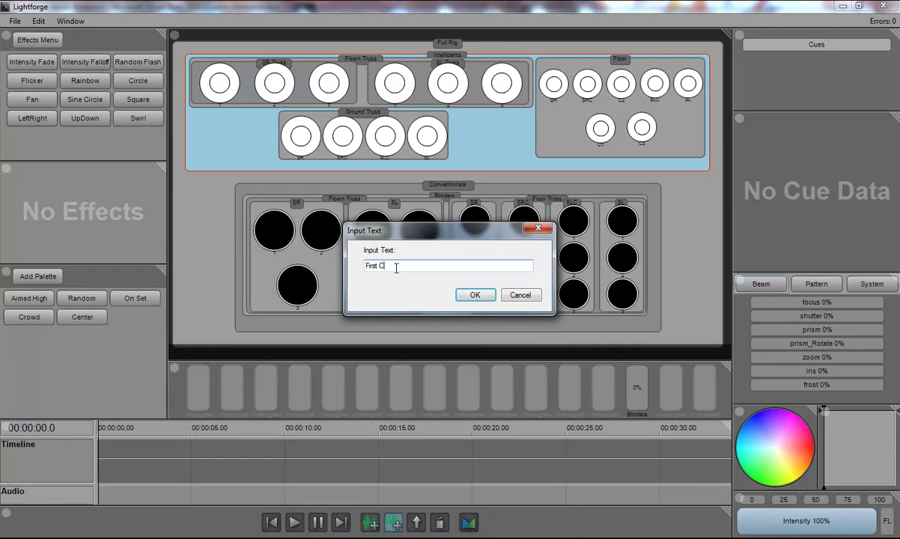
text(First Cue)
key(Return)
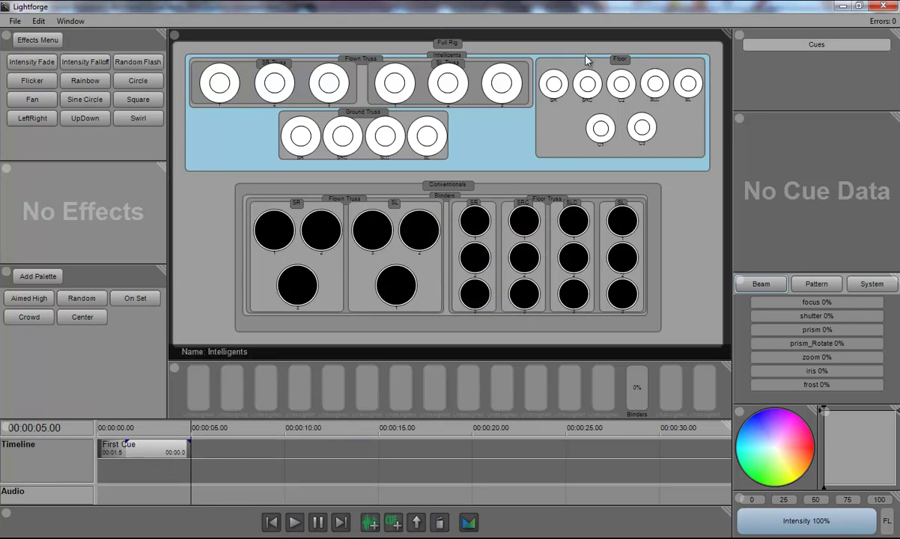
Step: Scrub through First Cue, inspect the attributes it stores, and play it back from the start
click(148, 471)
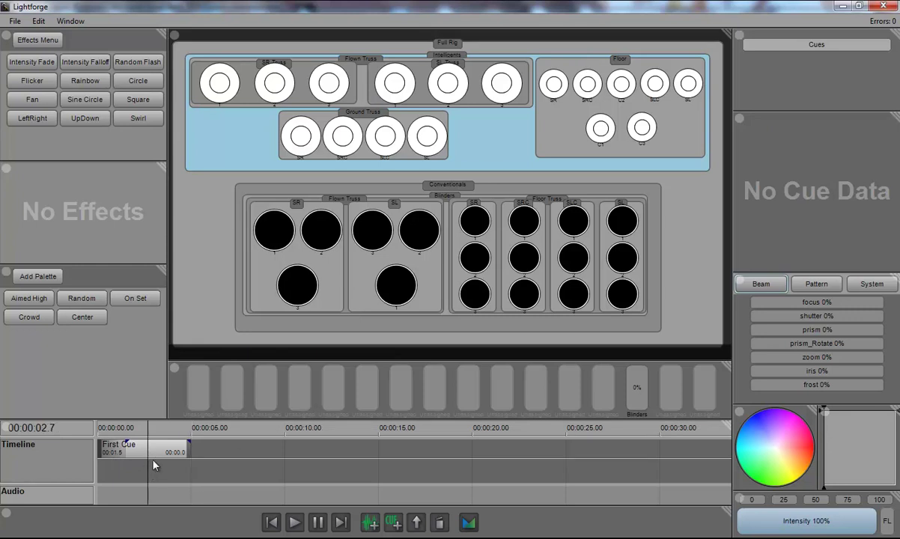
click(129, 470)
click(148, 451)
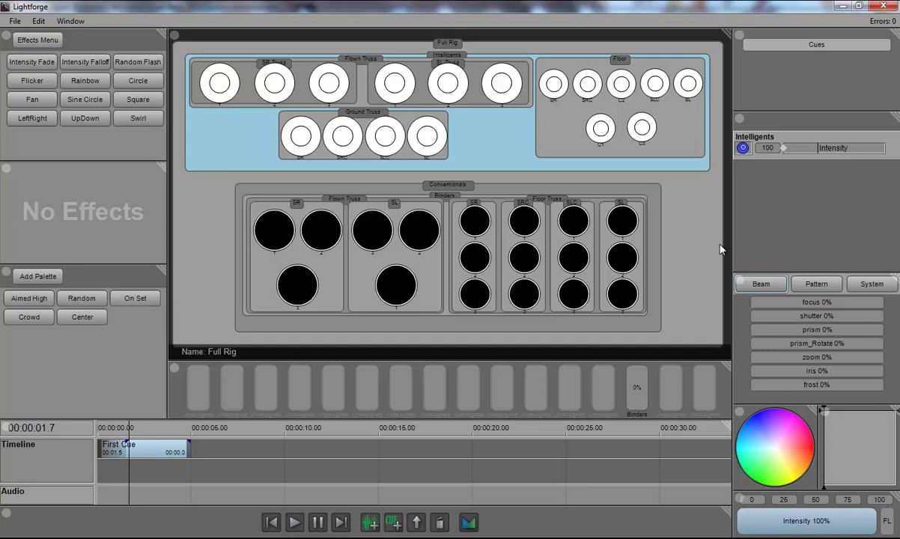
key(space)
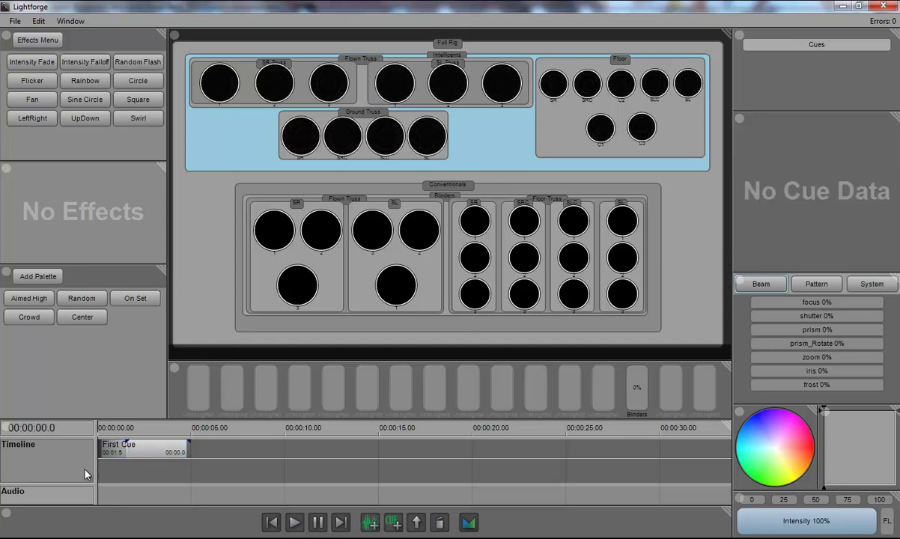
Step: Lengthen the fade-in of First Cue to about 3 seconds and play the cue back
click(127, 445)
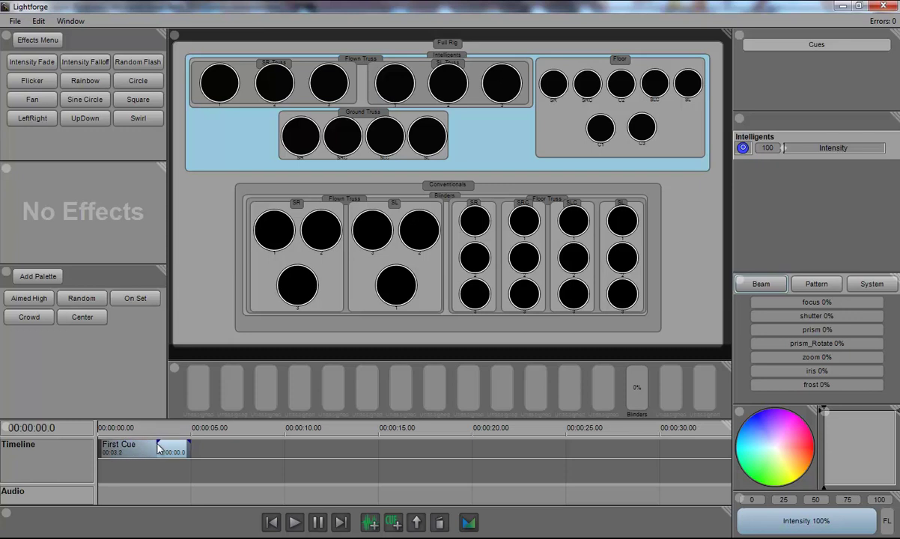
drag(135, 445, 156, 449)
key(space)
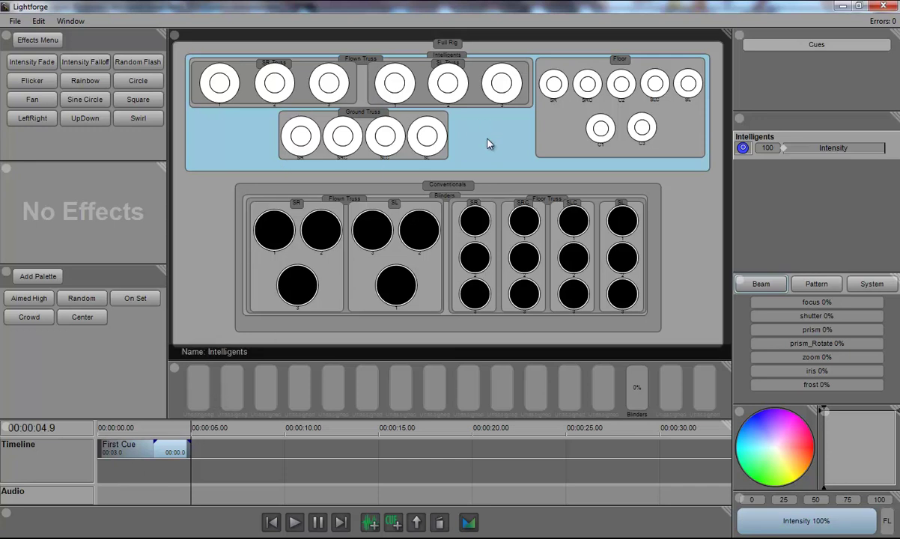
Step: Colour the Flown Truss group blue, and the Ground Truss and Floor groups green
click(363, 89)
click(775, 444)
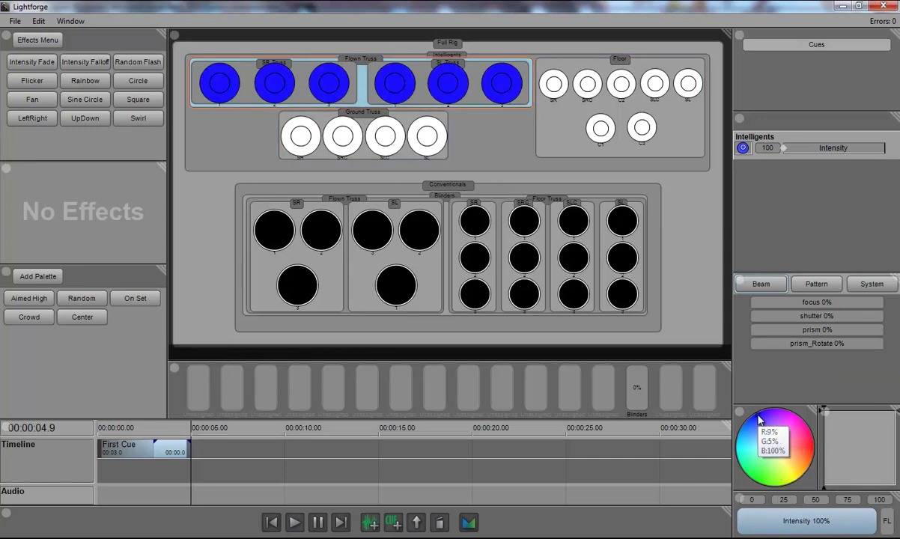
click(409, 122)
click(409, 122)
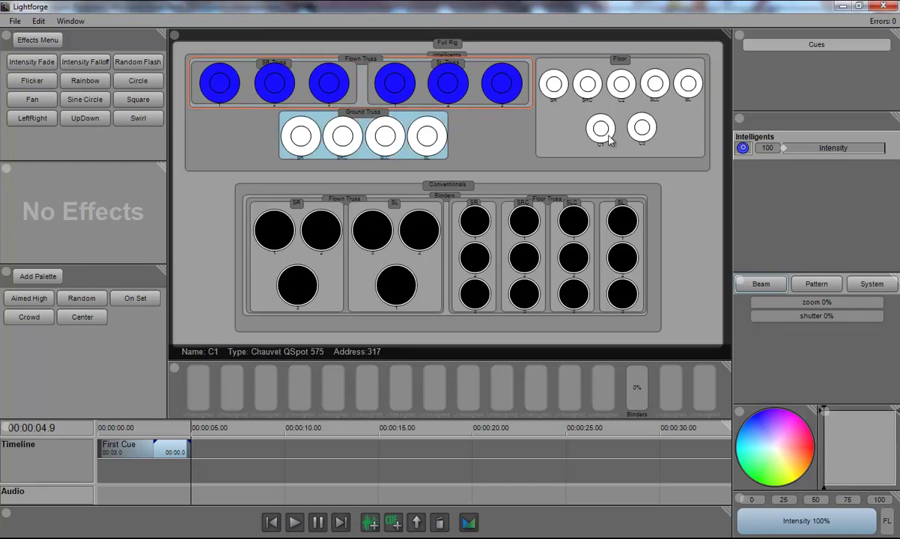
ctrl+click(543, 139)
click(767, 484)
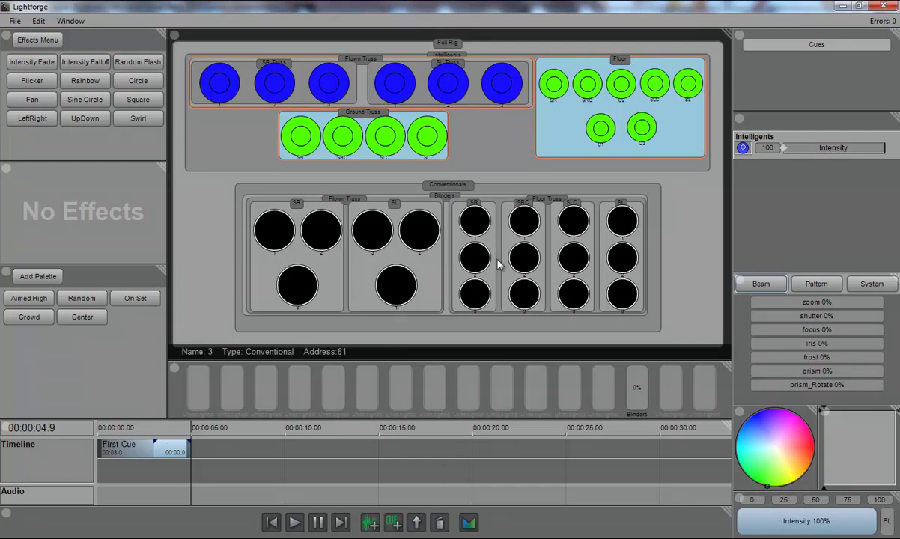
Step: Record the colour changes on the timeline as a cue named Second Cue
click(394, 523)
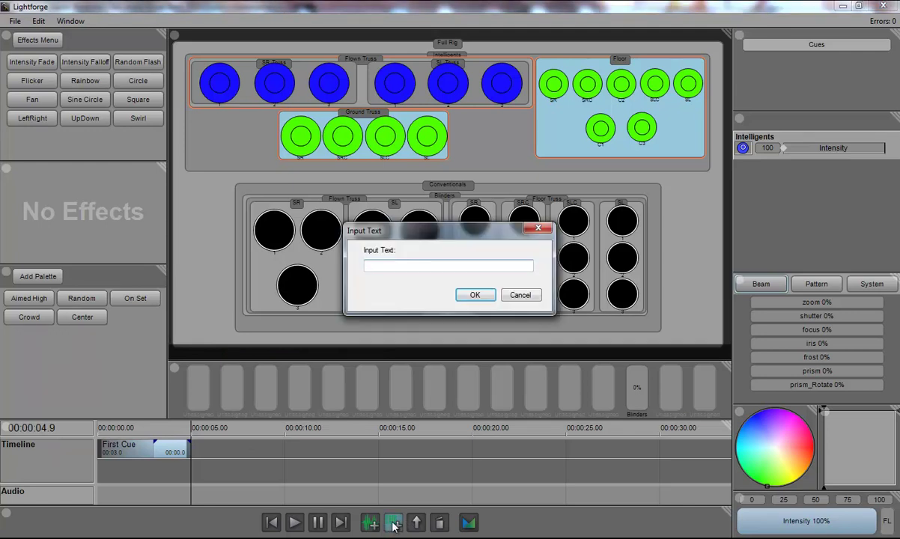
text(Second Cue)
key(Return)
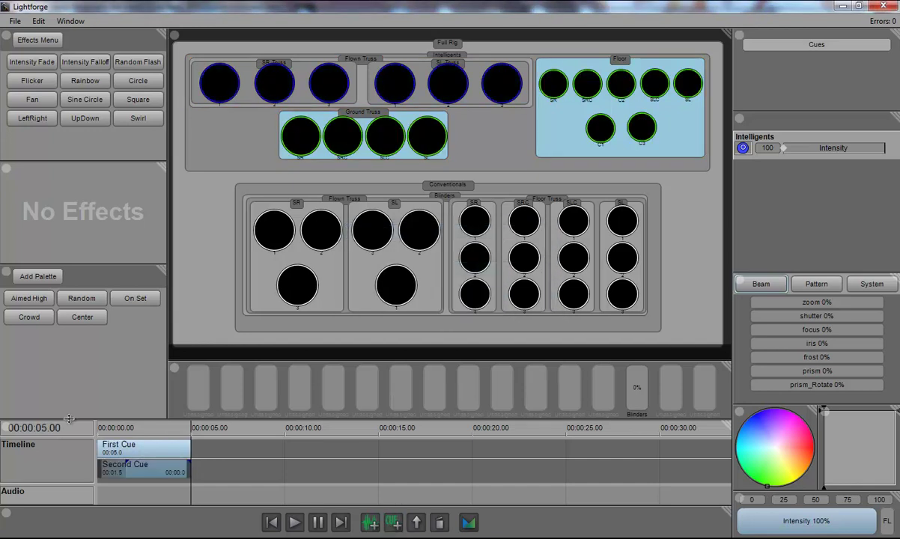
Step: Move Second Cue onto the same timeline row as First Cue, directly after it, and show its stored attributes
click(142, 471)
click(150, 457)
drag(152, 475, 200, 449)
click(252, 453)
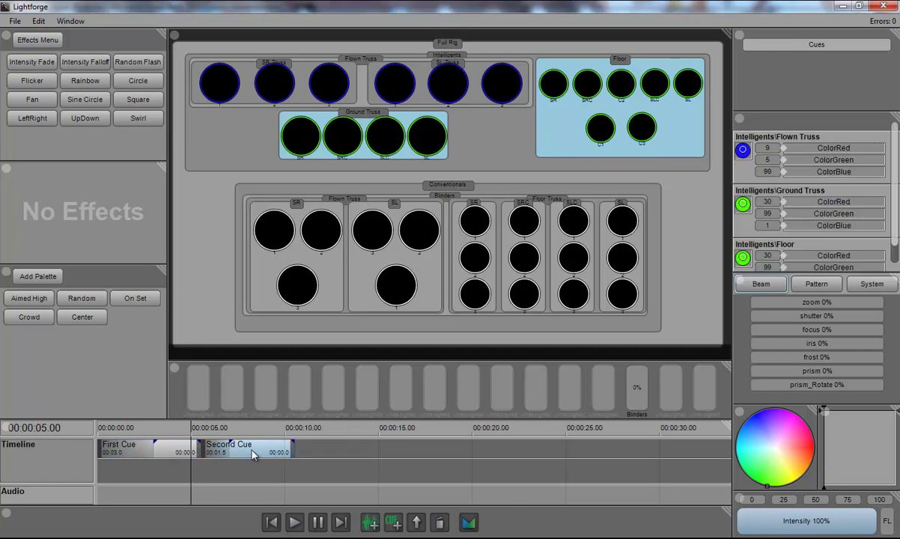
Step: Play through both cues and examine which groups and attributes First Cue and Second Cue each store
click(173, 469)
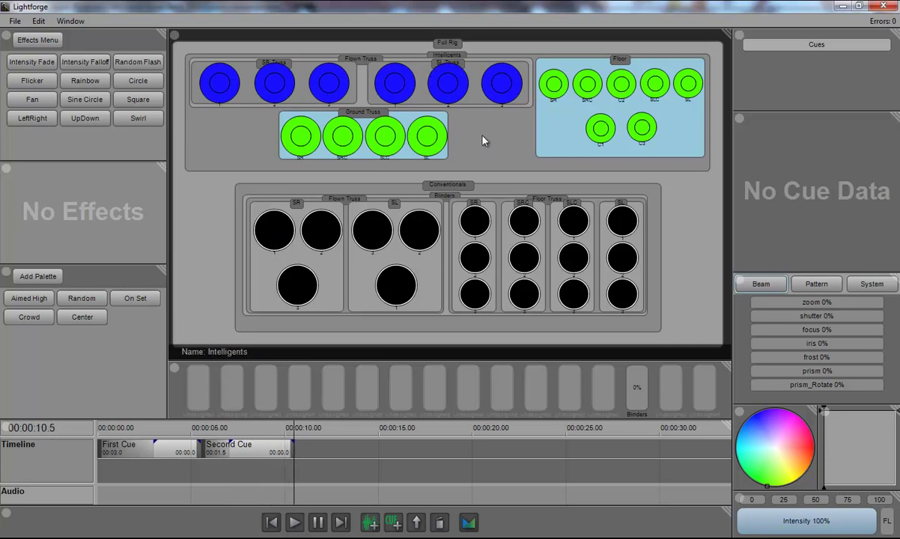
click(249, 455)
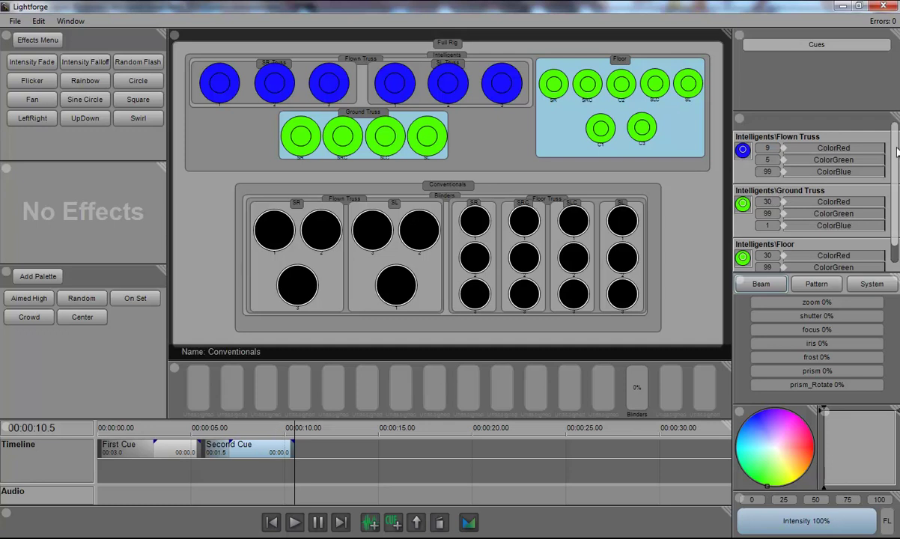
scroll(842, 176, down, 1)
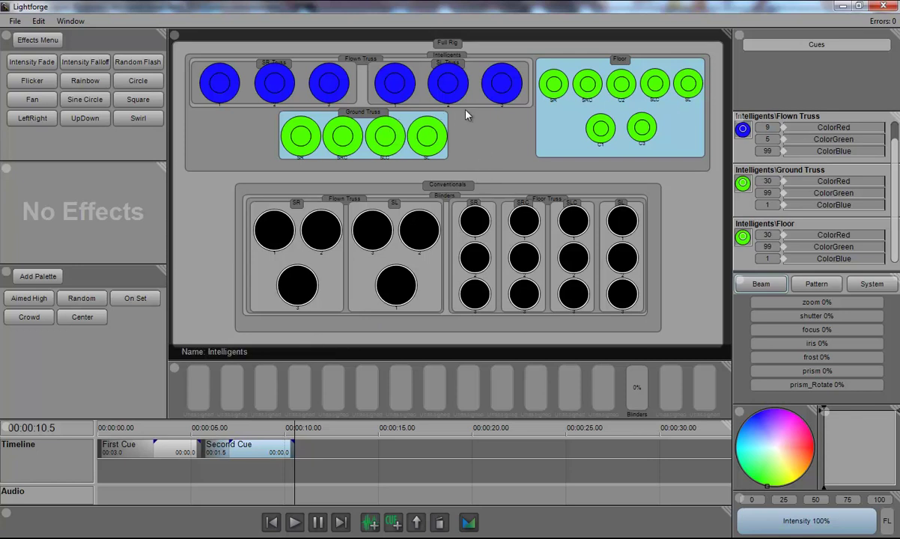
click(169, 459)
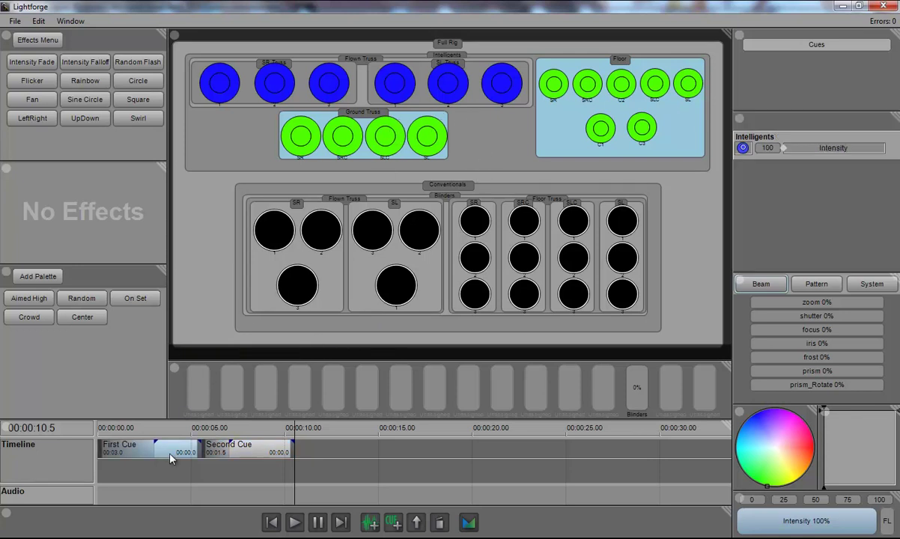
click(241, 452)
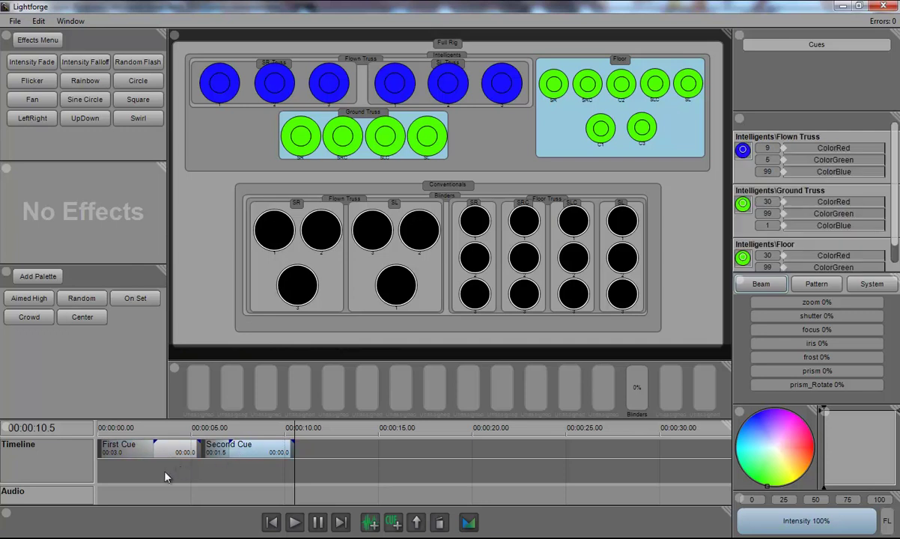
click(181, 452)
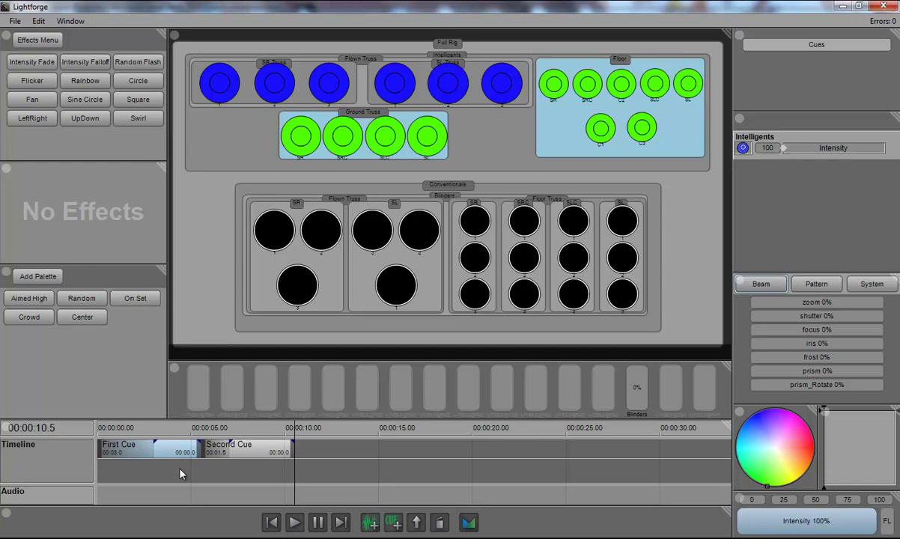
Step: Scrub back to about 4.7 seconds, near the end of First Cue, and compare the contents of both cues again
drag(180, 473, 188, 468)
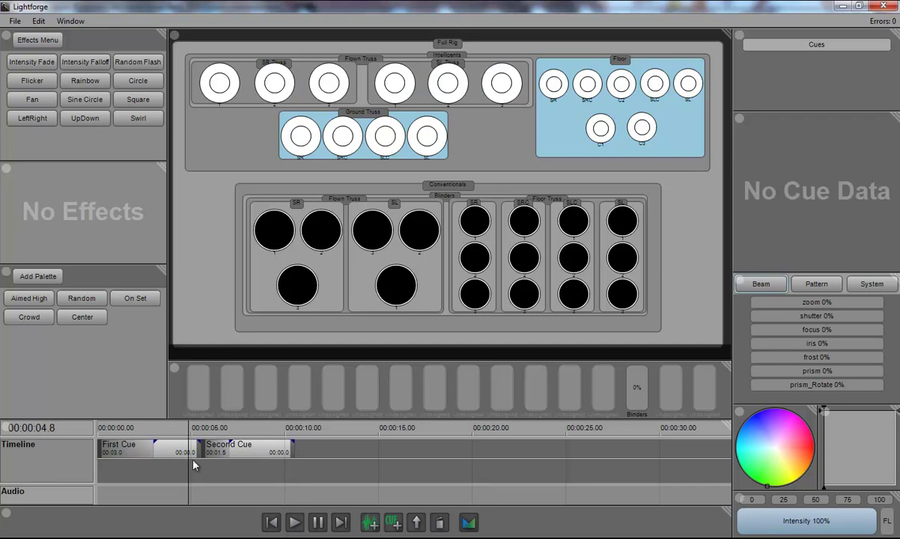
drag(187, 477, 186, 478)
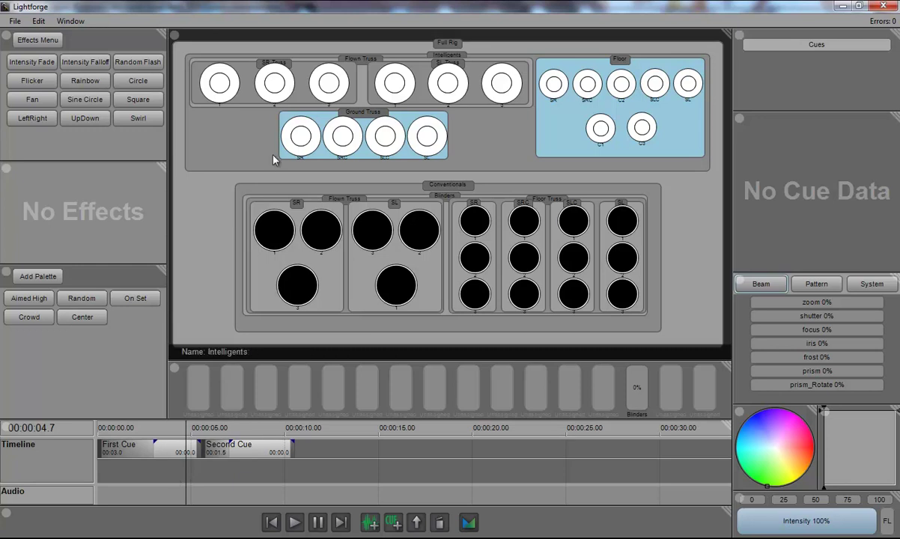
click(166, 455)
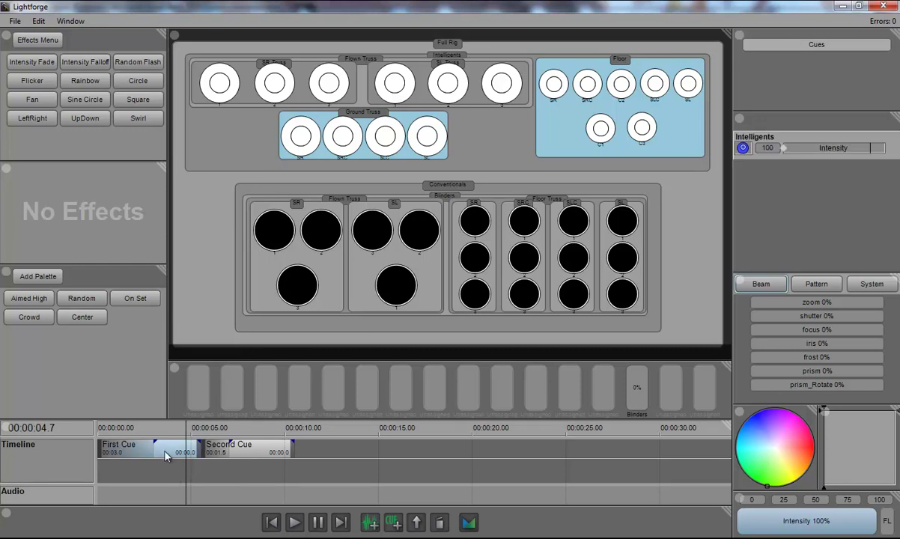
click(271, 453)
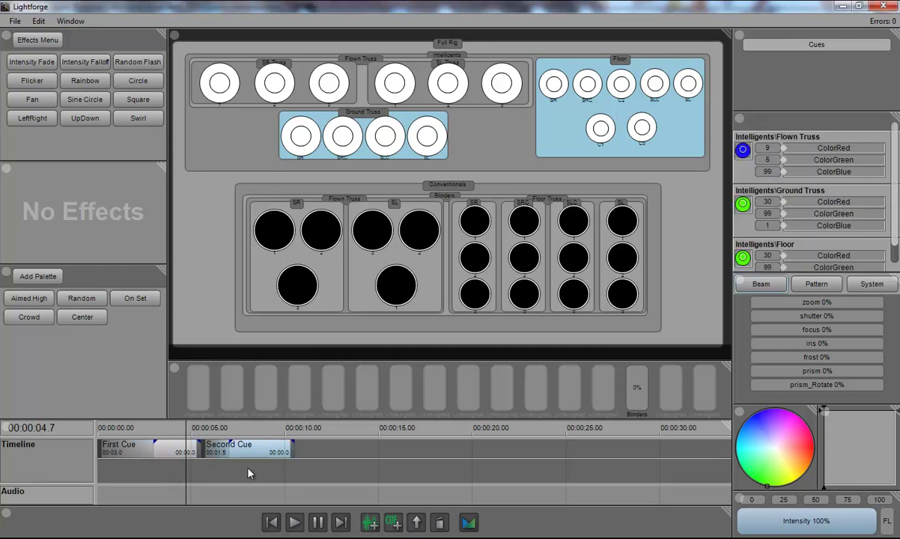
Step: Scrub to about 7.9 seconds in Second Cue and compare the attributes stored in First Cue and Second Cue
click(247, 475)
click(262, 458)
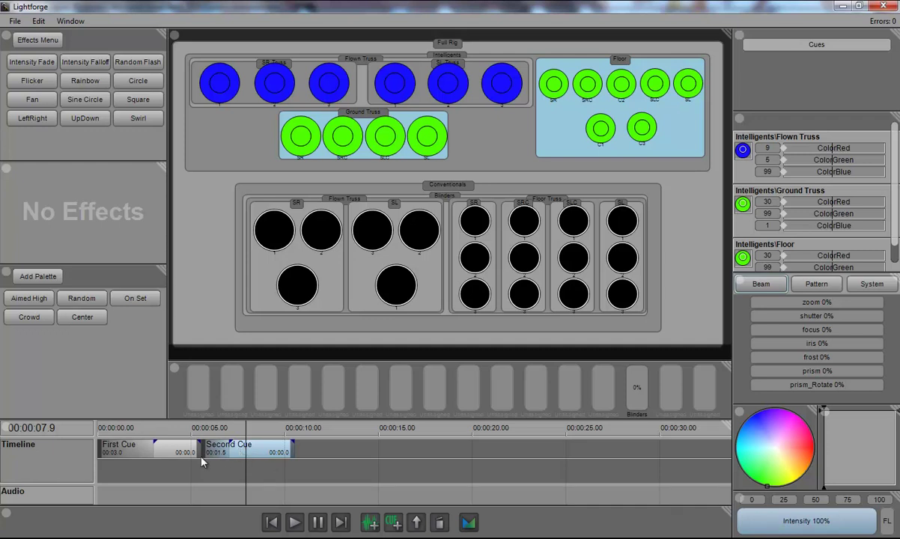
click(174, 456)
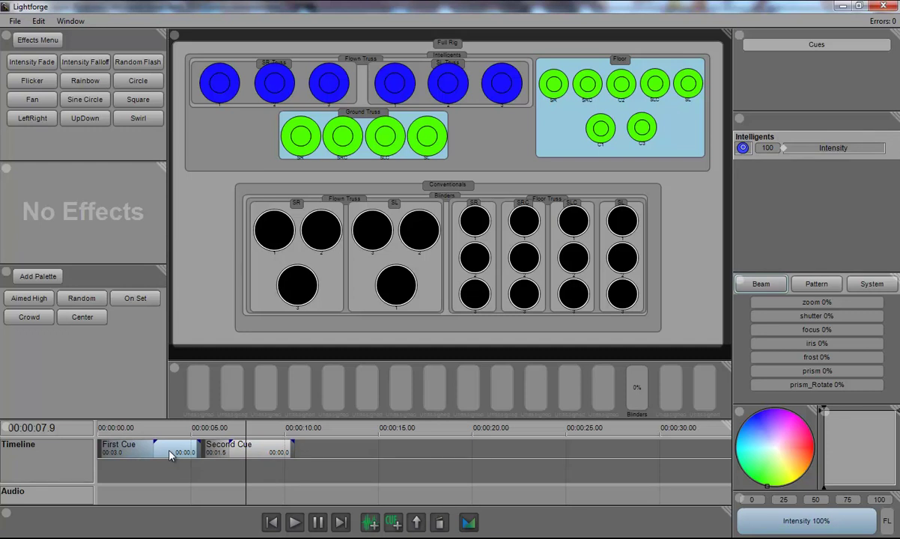
click(232, 448)
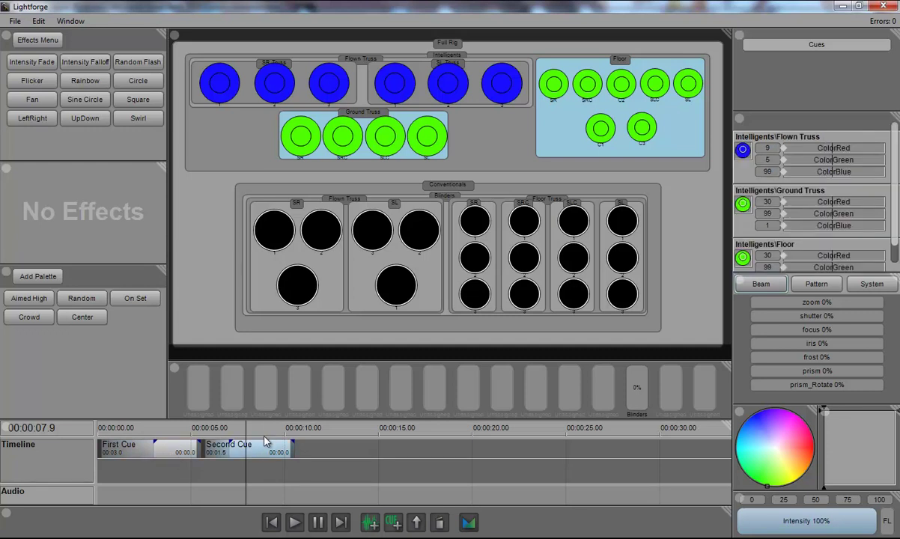
Step: Position the playhead at the end of Second Cue, 10.5 seconds, and set the Intelligents group's intensity to 0%
click(255, 475)
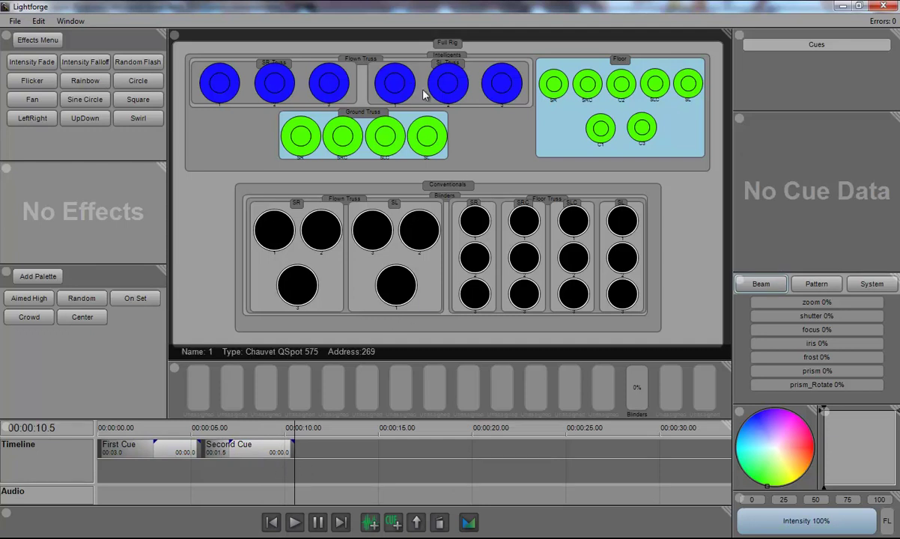
click(498, 159)
click(751, 499)
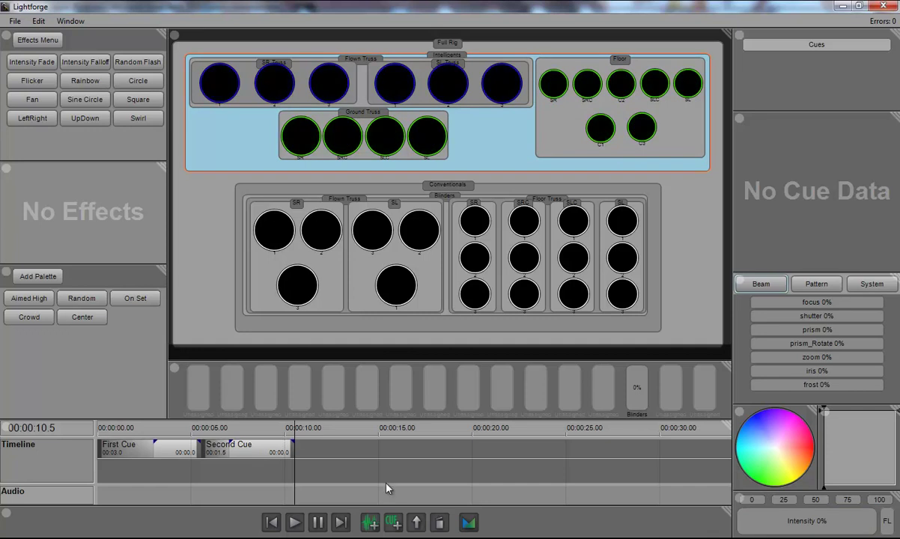
Step: Record the Intelligents blackout on the timeline as a cue named Third Cue and show its stored attributes
click(394, 524)
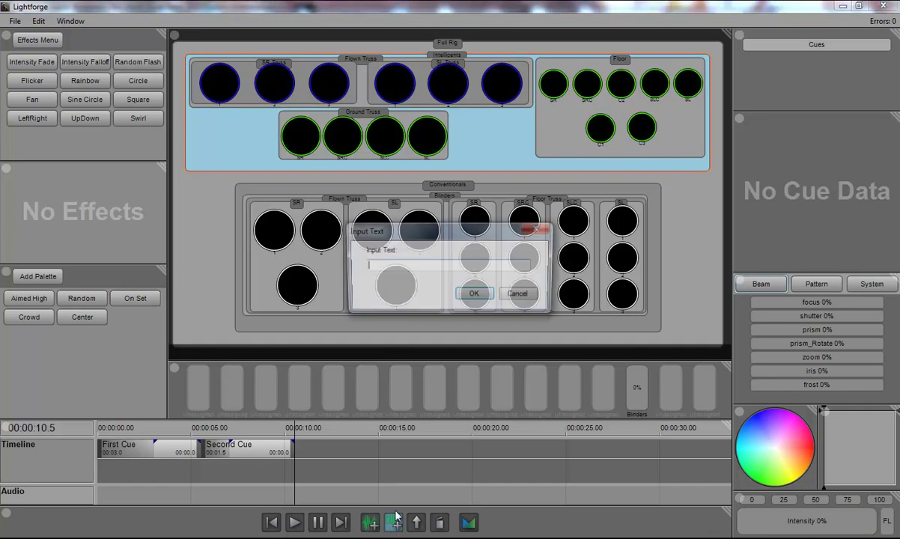
text(Third Cue)
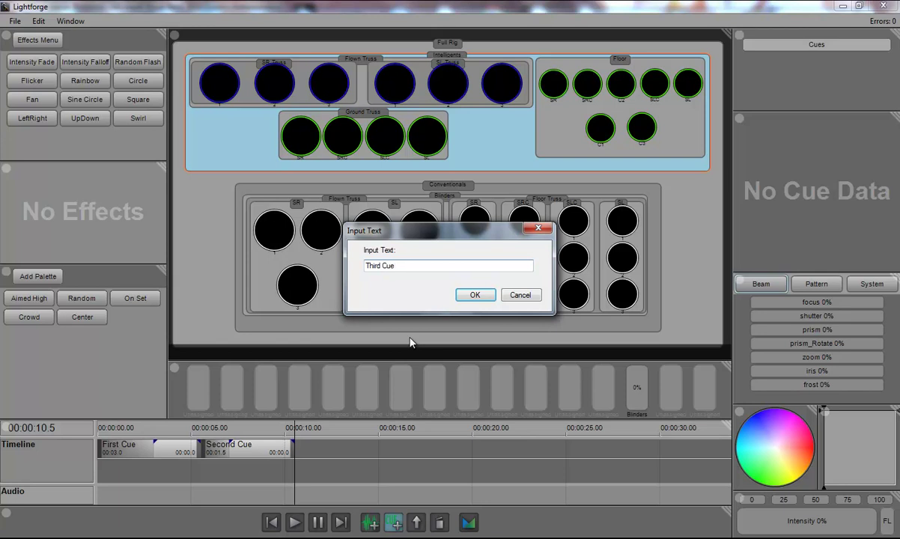
key(Return)
click(351, 452)
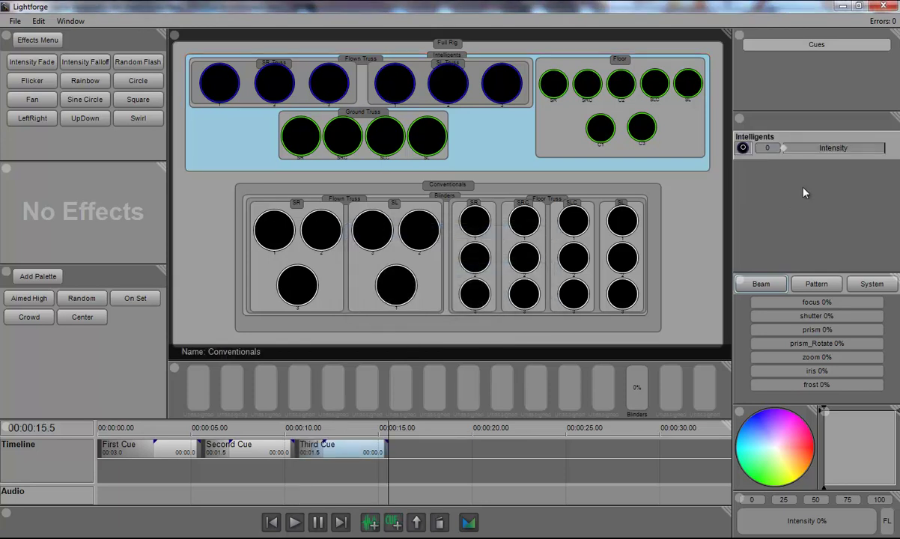
Step: Scrub between Third Cue and Second Cue, back to 9 seconds, and compare the attributes each cue stores
click(247, 422)
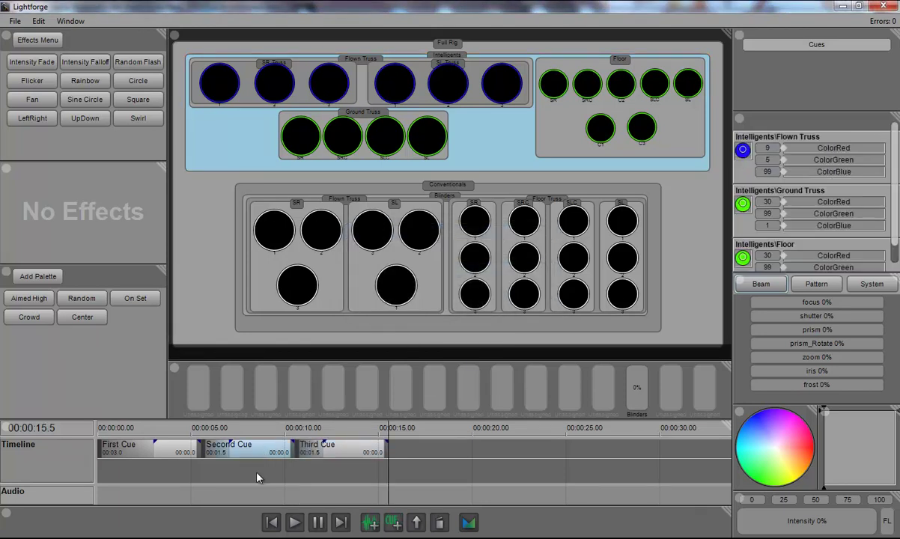
click(277, 479)
click(279, 475)
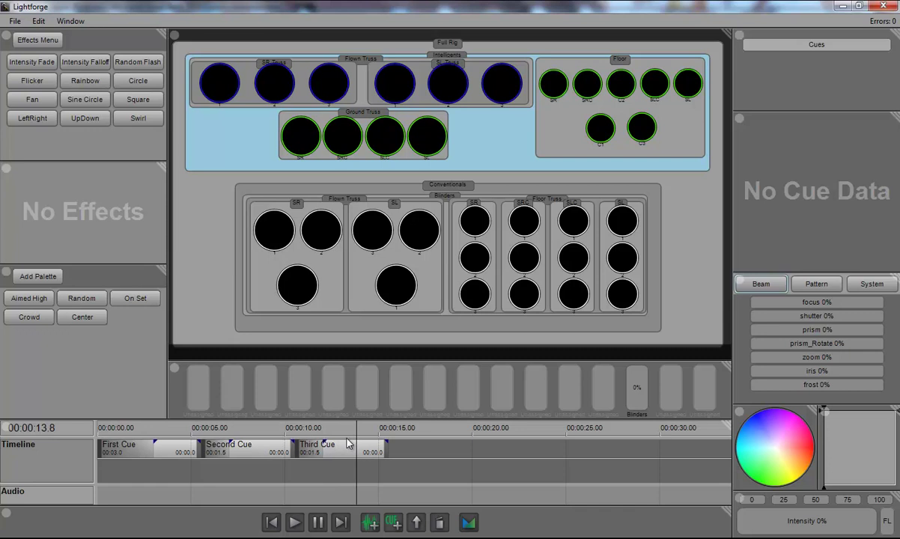
click(273, 452)
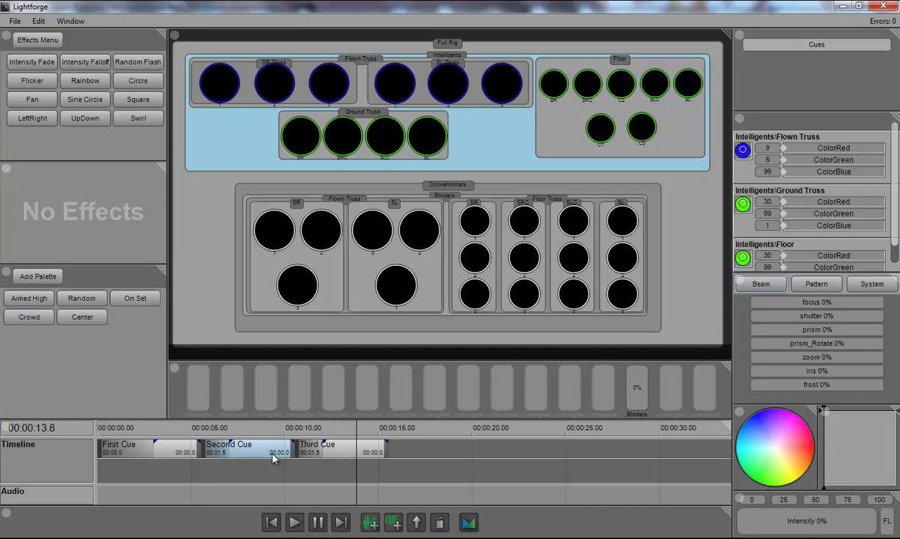
click(268, 470)
click(271, 454)
click(343, 452)
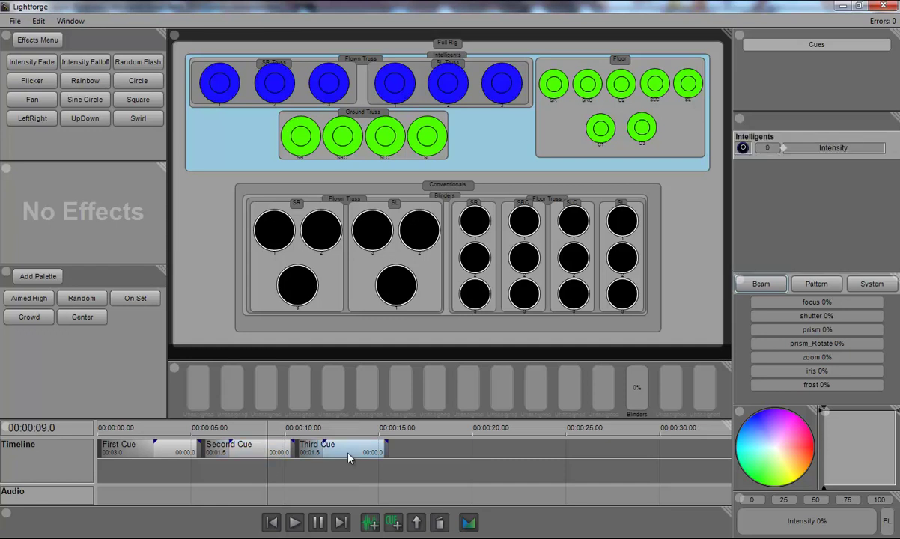
Step: Scrub from Second Cue across its boundary into Third Cue, up to about 14.2 seconds, and examine the rig's output
click(257, 457)
right_click(257, 457)
click(247, 458)
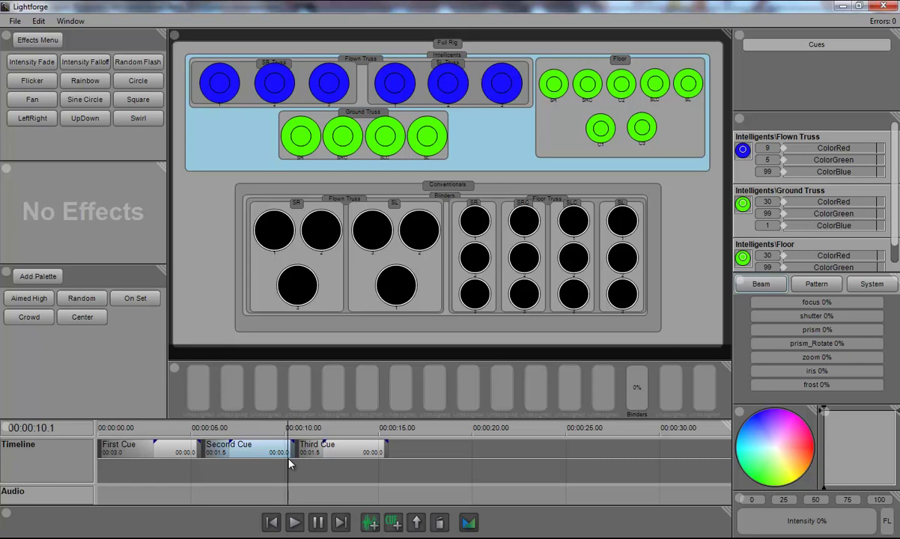
click(334, 452)
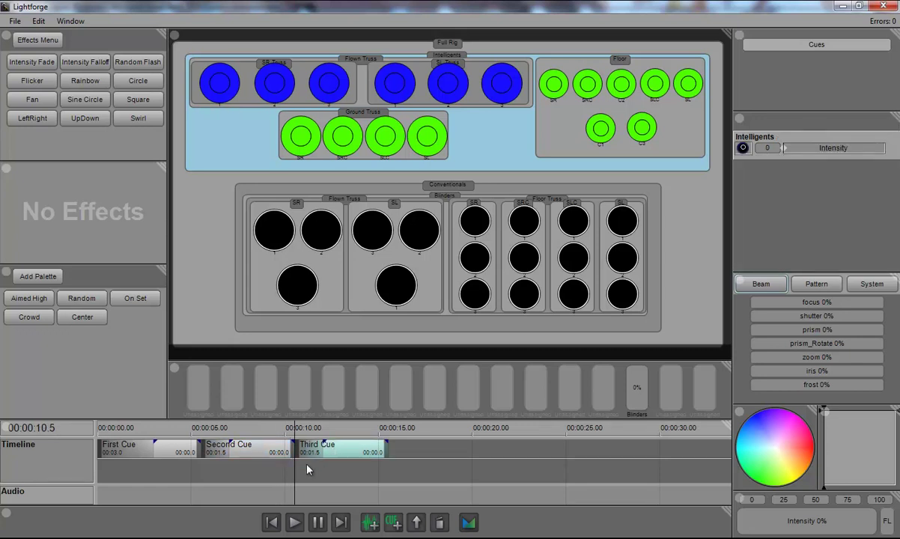
click(256, 466)
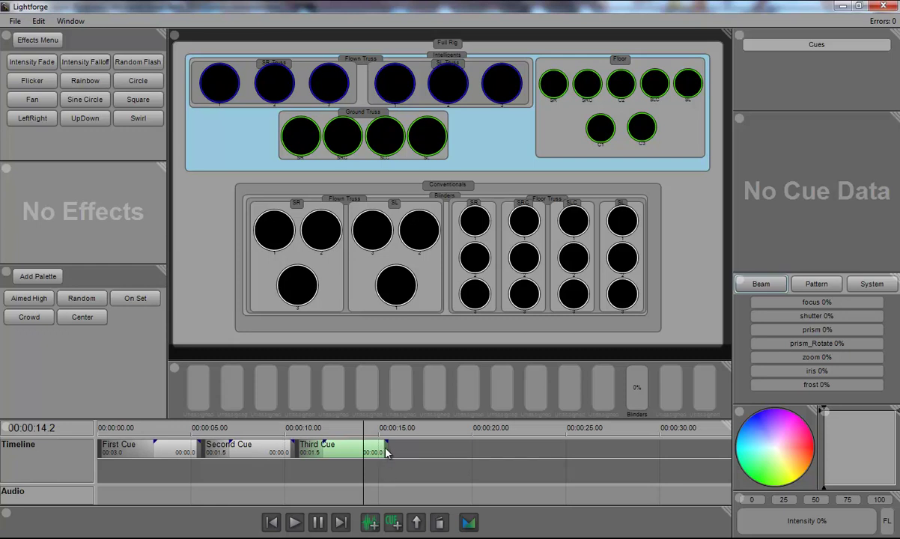
Step: Lengthen Third Cue on the timeline so that it ends at about 18 seconds
click(385, 452)
drag(349, 454, 426, 452)
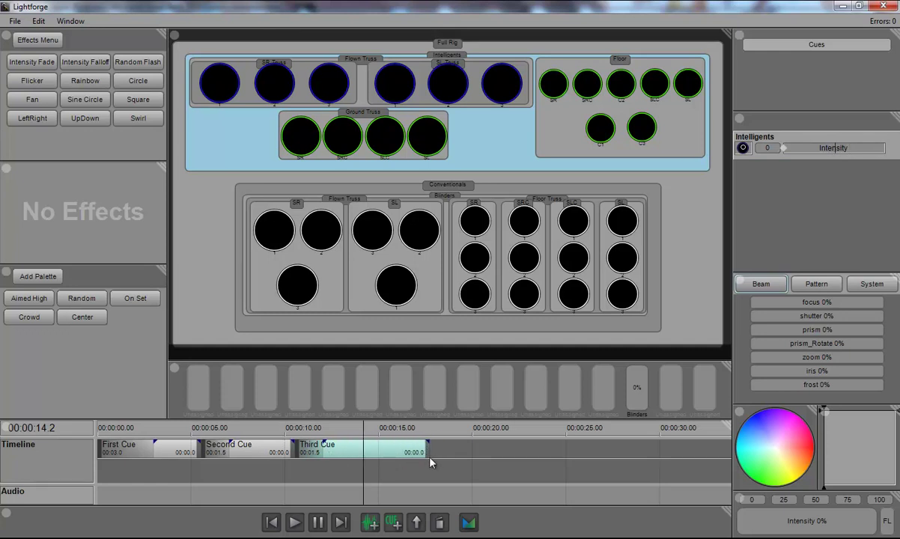
drag(410, 454, 431, 452)
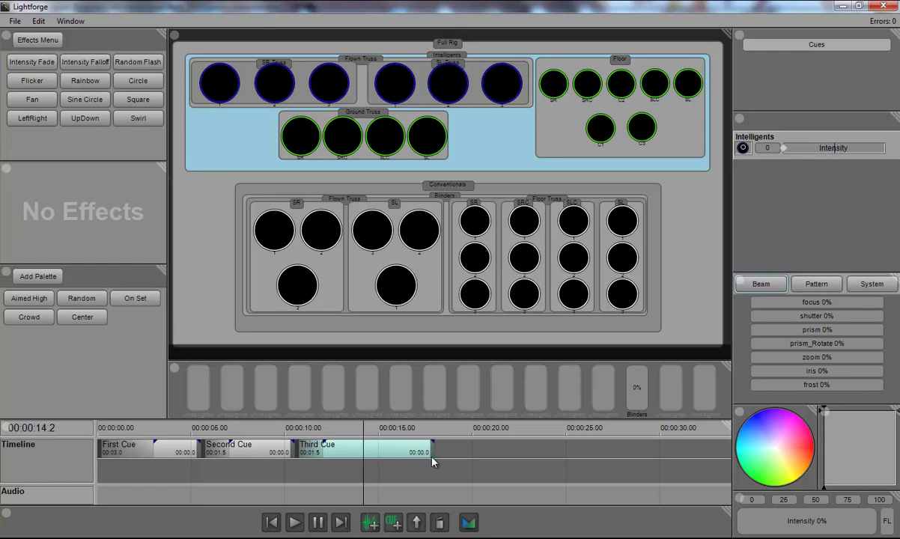
Step: Try shifting Second Cue earlier on the timeline and repositioning the adjoining cues
click(248, 454)
mouse_move(251, 453)
mouse_down()
mouse_move(391, 452)
mouse_move(250, 446)
mouse_up()
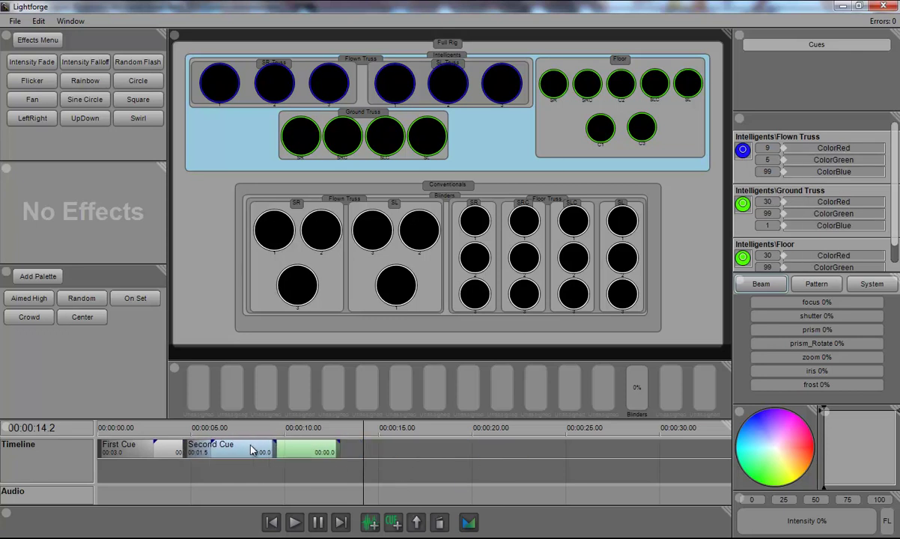
drag(356, 458, 375, 446)
click(285, 456)
drag(284, 456, 548, 453)
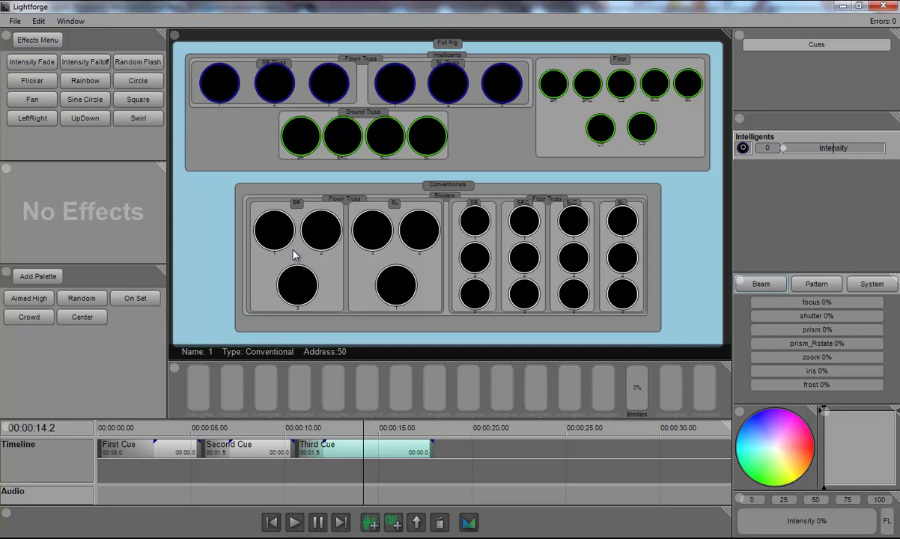
Step: Set the two upper Flown Truss SR blinders to 51% intensity and all three Flown Truss SL blinders to 81%
click(244, 141)
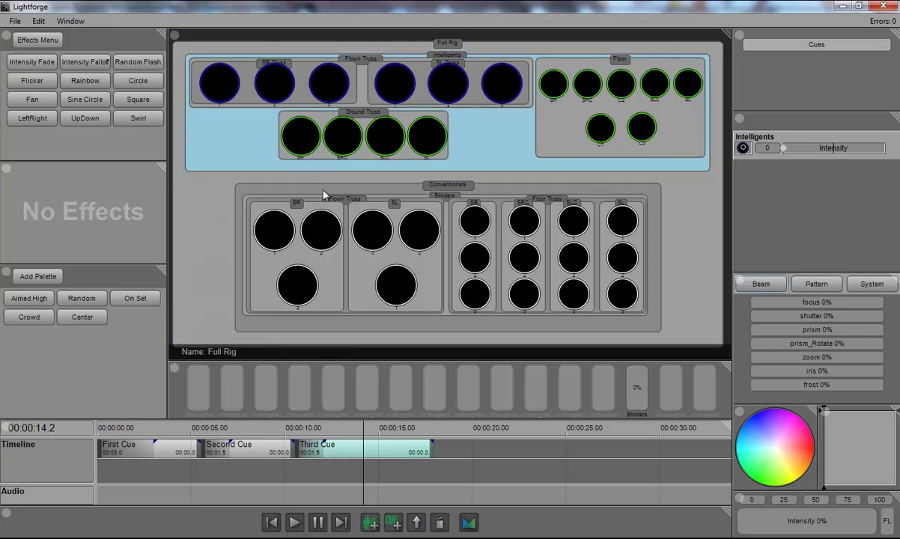
scroll(402, 219, up, 3)
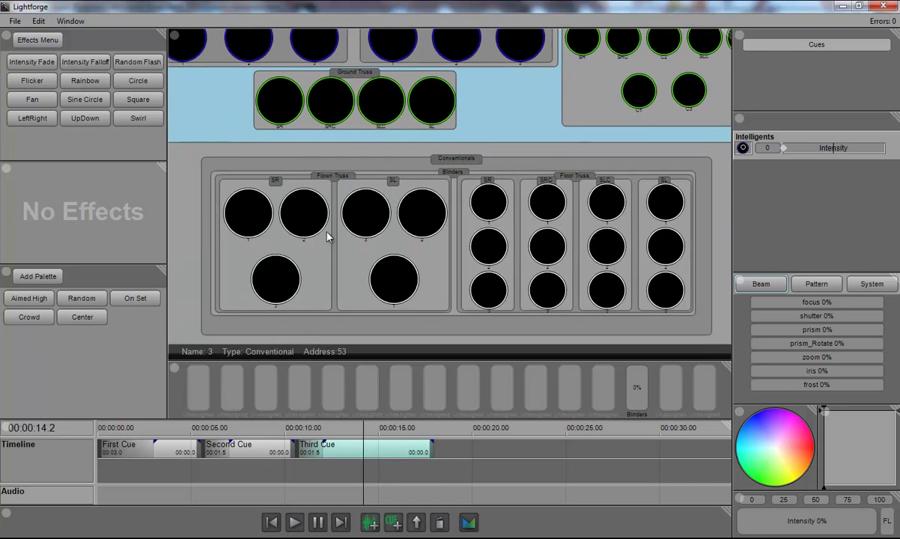
click(252, 224)
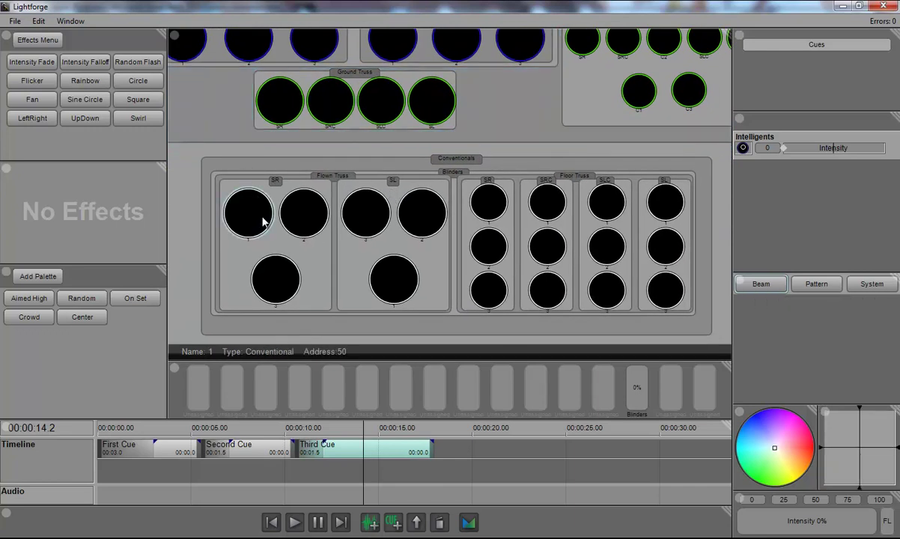
ctrl+click(307, 227)
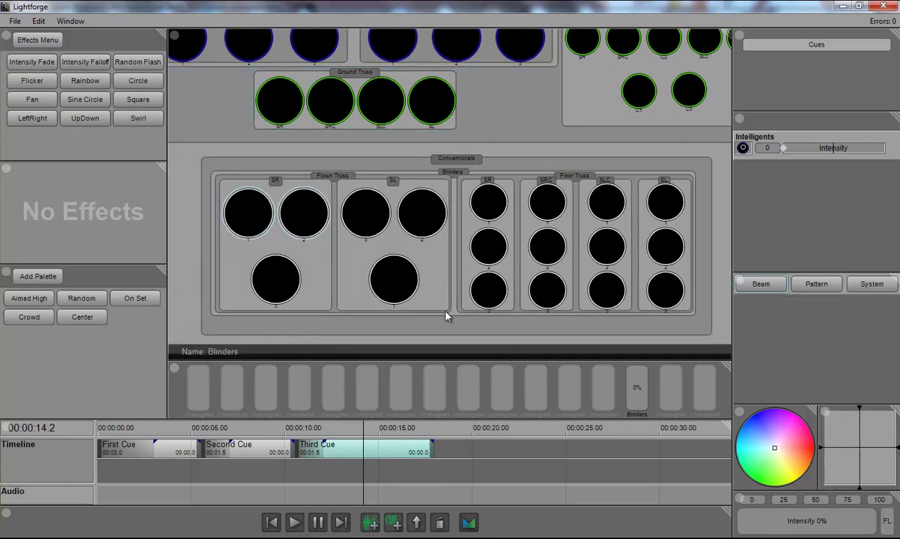
click(814, 529)
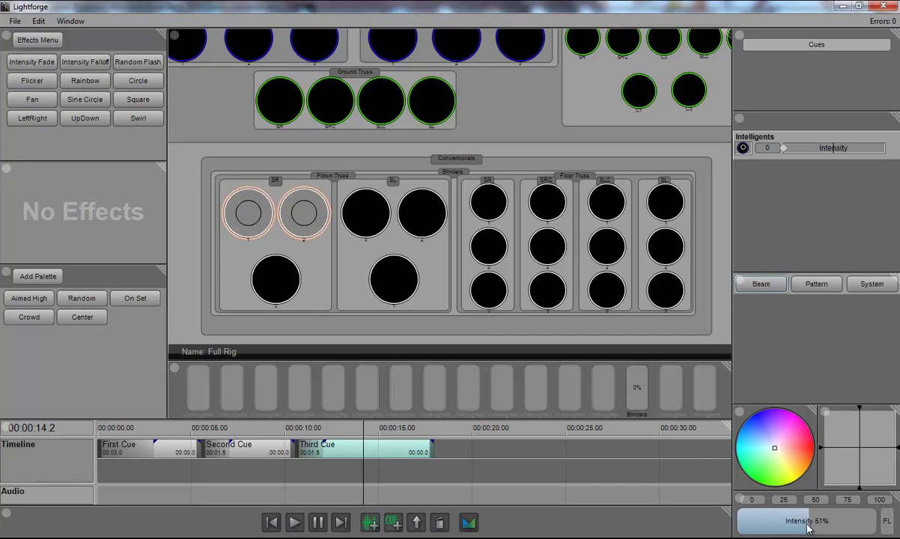
click(753, 498)
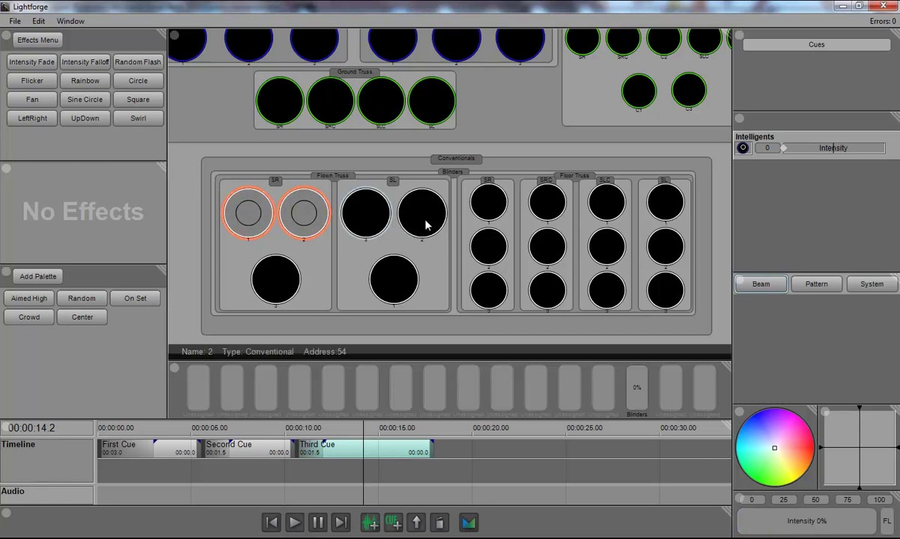
drag(819, 515, 851, 526)
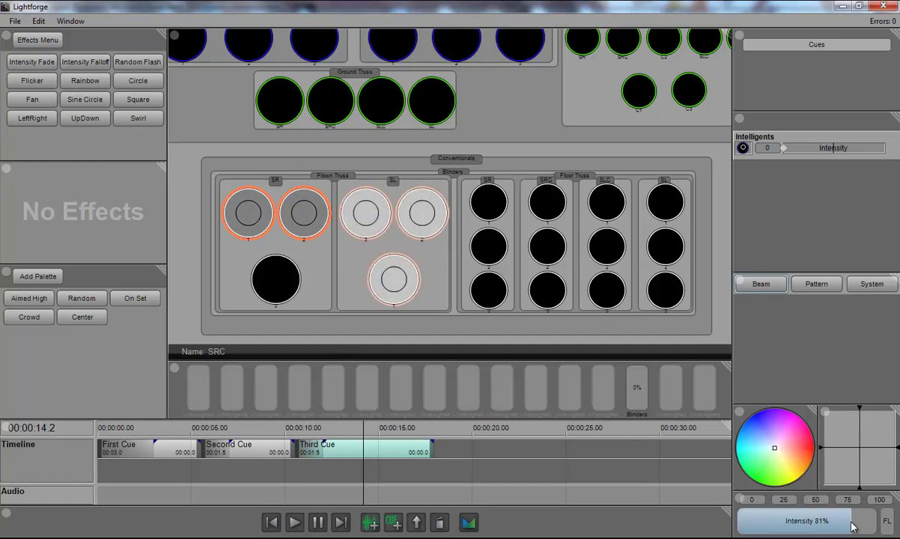
Step: Set the three Floor Truss SR blinders to 26% intensity, and the lower Flown Truss SR blinder and three SRC blinders to 100%
click(485, 197)
drag(491, 254, 488, 287)
click(784, 524)
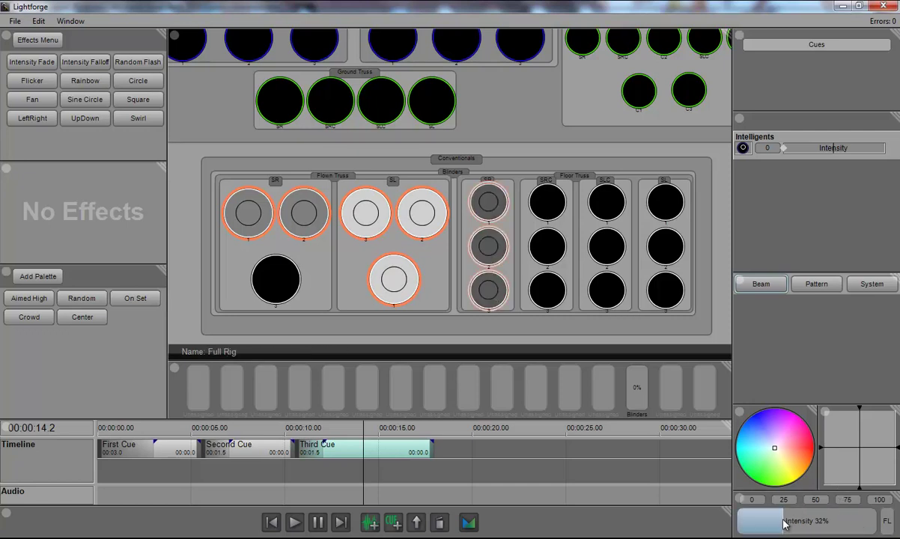
drag(785, 524, 776, 524)
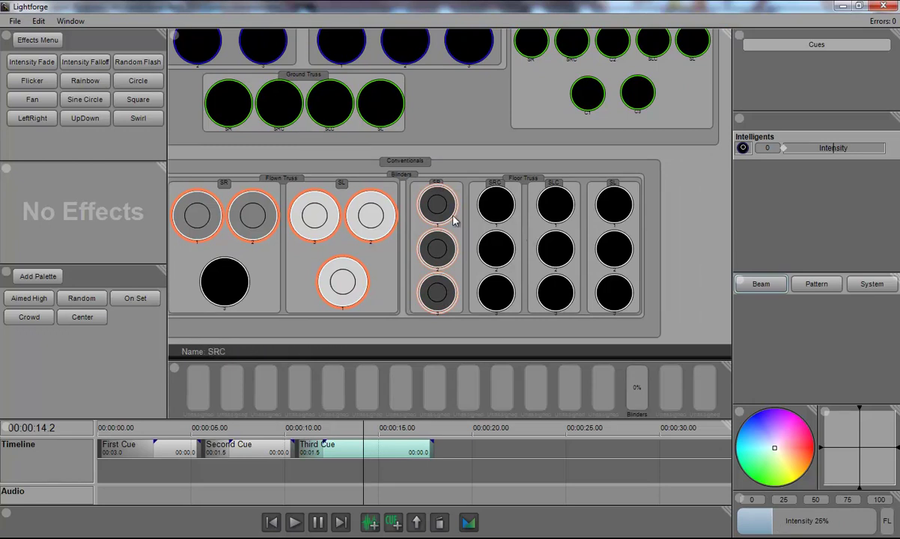
click(211, 290)
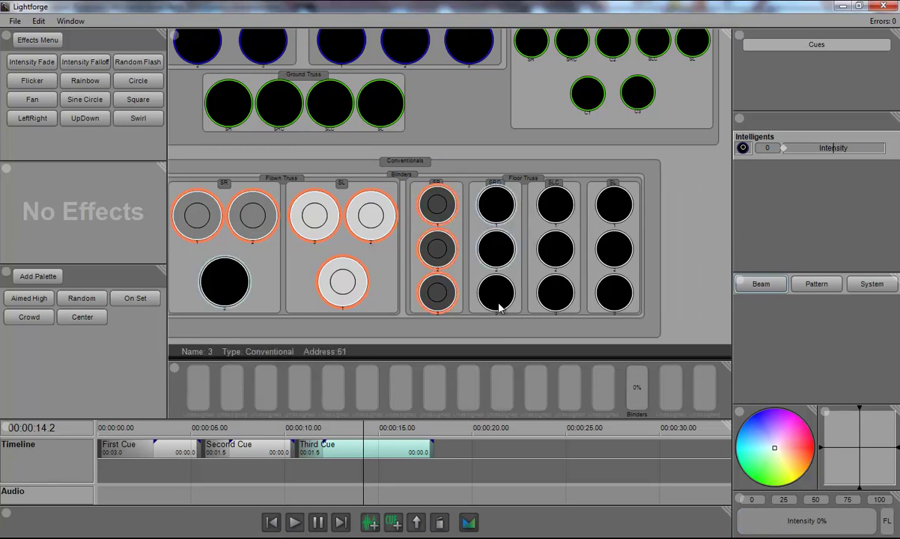
click(877, 521)
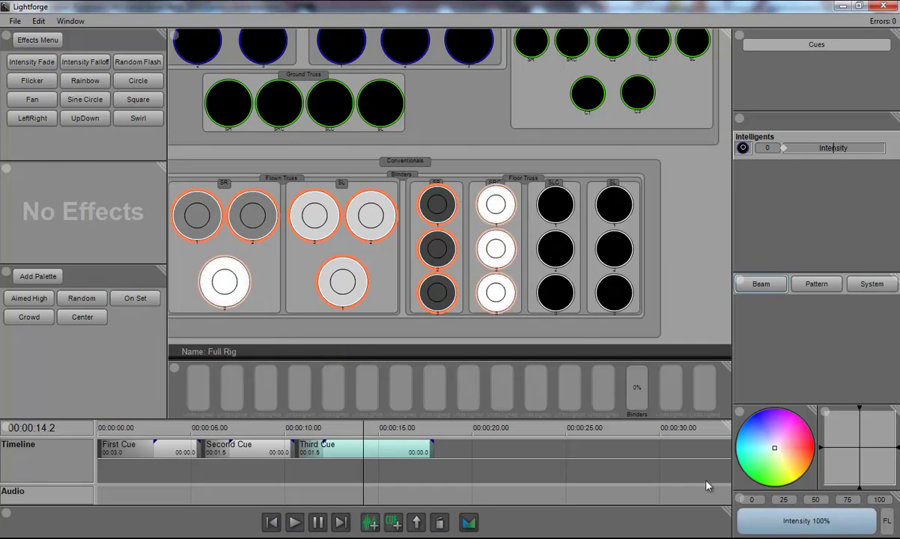
Step: Add the selected blinders to the first submaster and rename that submaster Random Sub
right_click(199, 395)
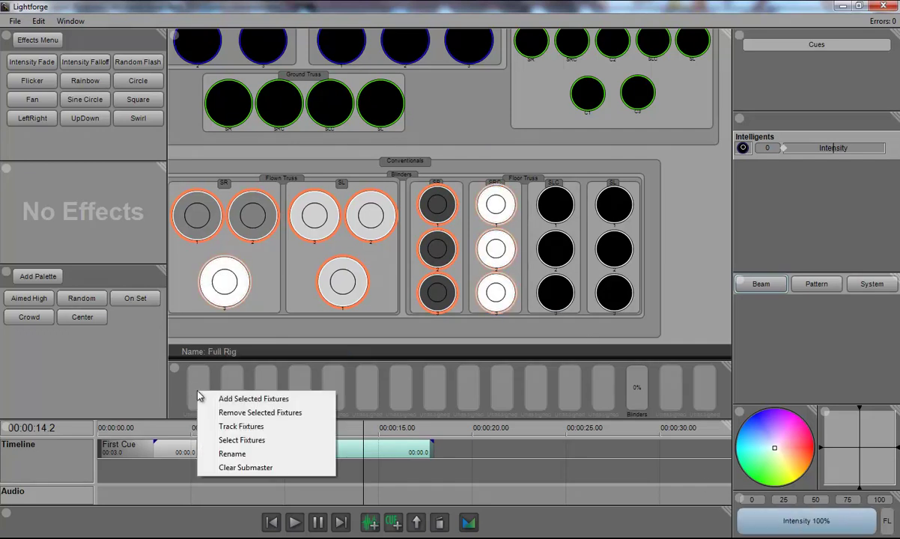
click(254, 399)
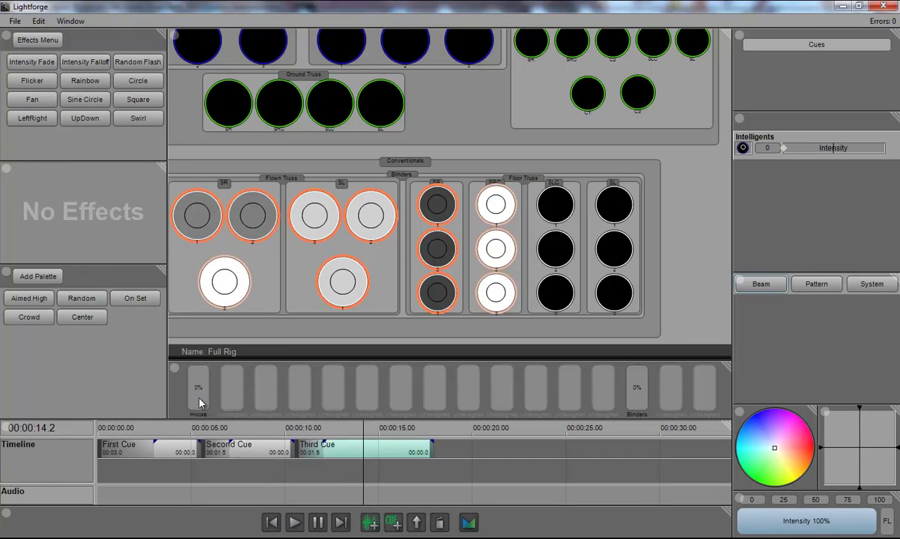
right_click(199, 407)
click(247, 461)
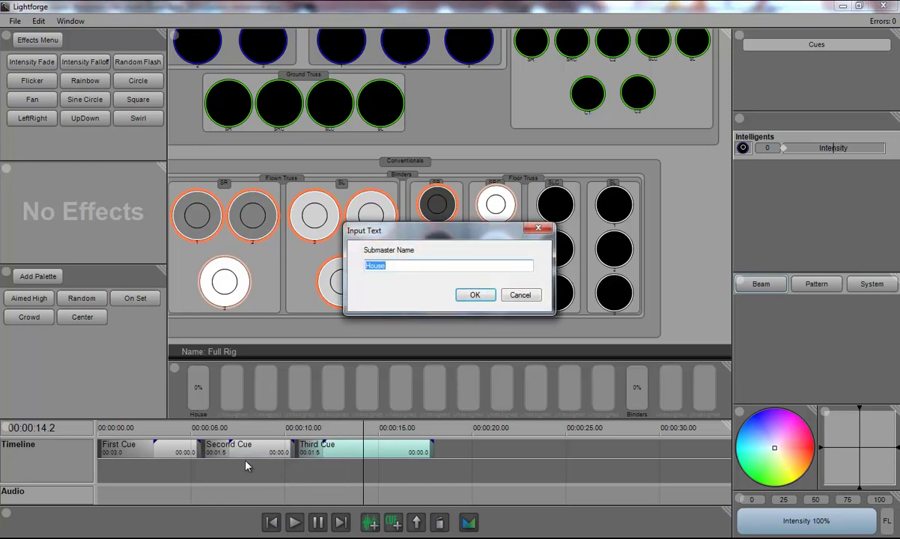
text(Random Sub)
key(Return)
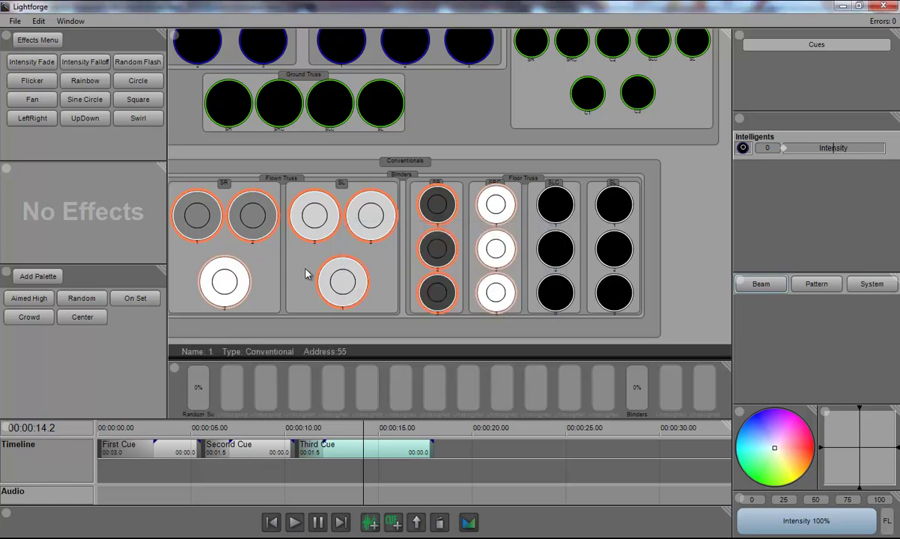
Step: Select the whole Conventionals group and bring its intensity down to 0%
click(377, 174)
click(388, 206)
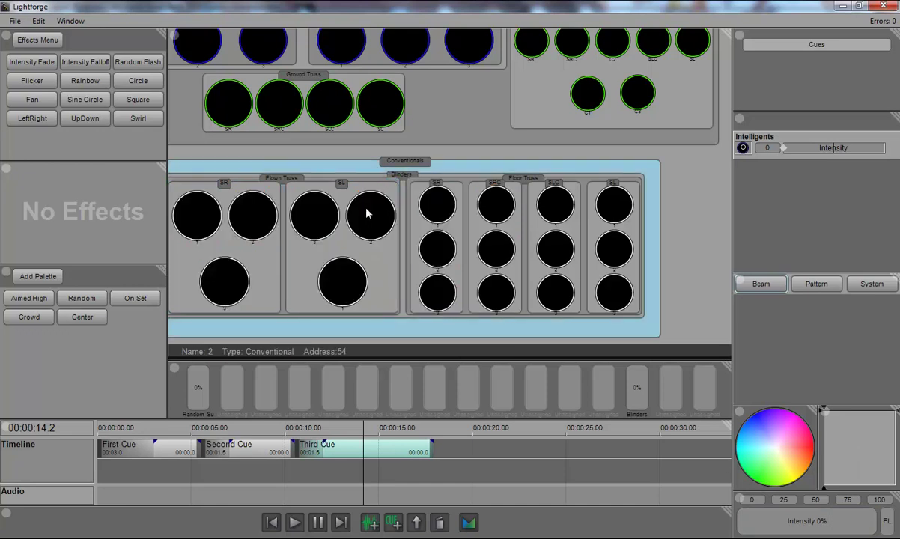
Step: Test the Random Sub submaster by raising it to 100% and bringing it back down to 0%
drag(332, 227, 375, 217)
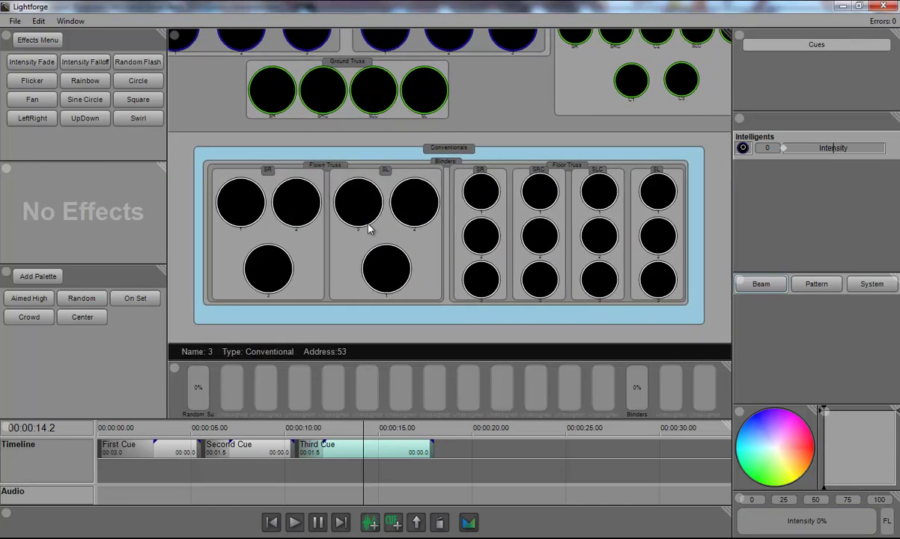
drag(203, 408, 226, 309)
click(302, 203)
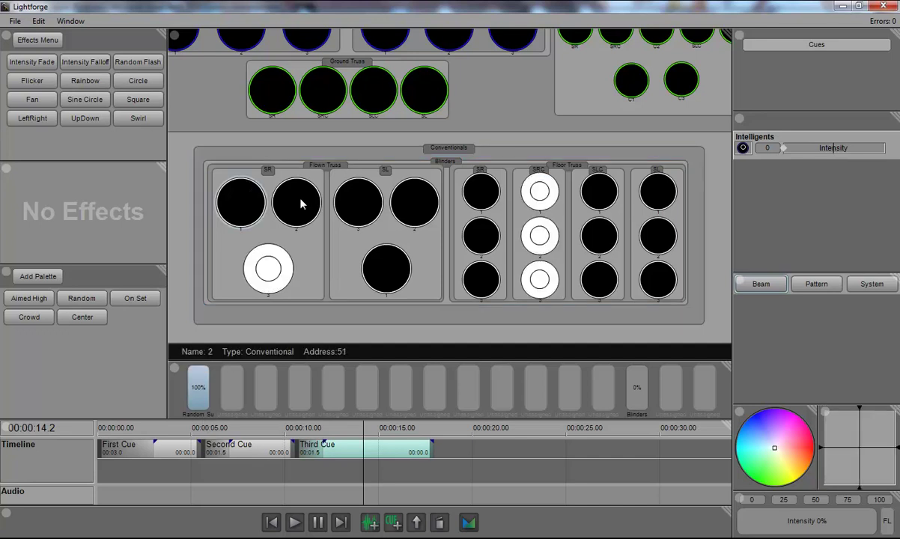
drag(191, 369, 254, 466)
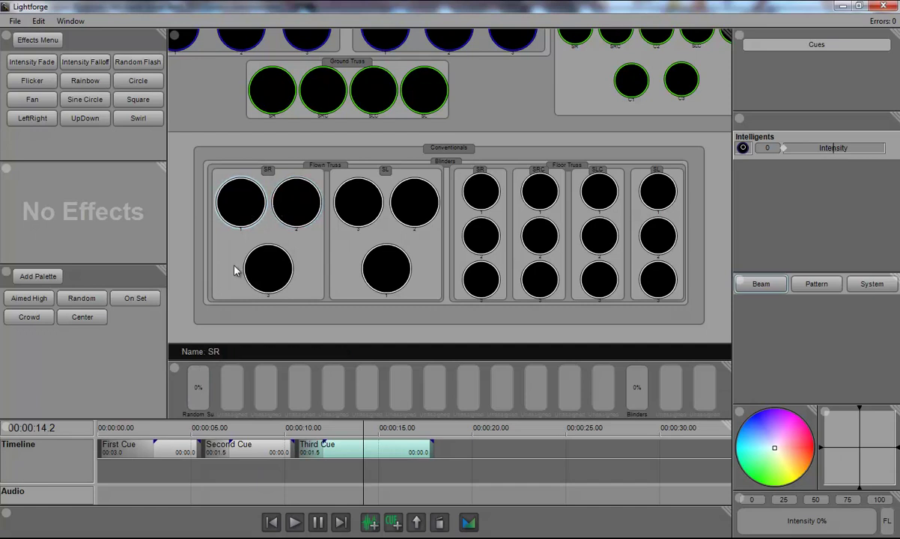
Step: Set the Flown Truss SR blinders to 49% intensity, the Flown Truss SL blinders to 68% and the Floor Truss SR blinders to 100%
click(276, 277)
drag(756, 522, 804, 530)
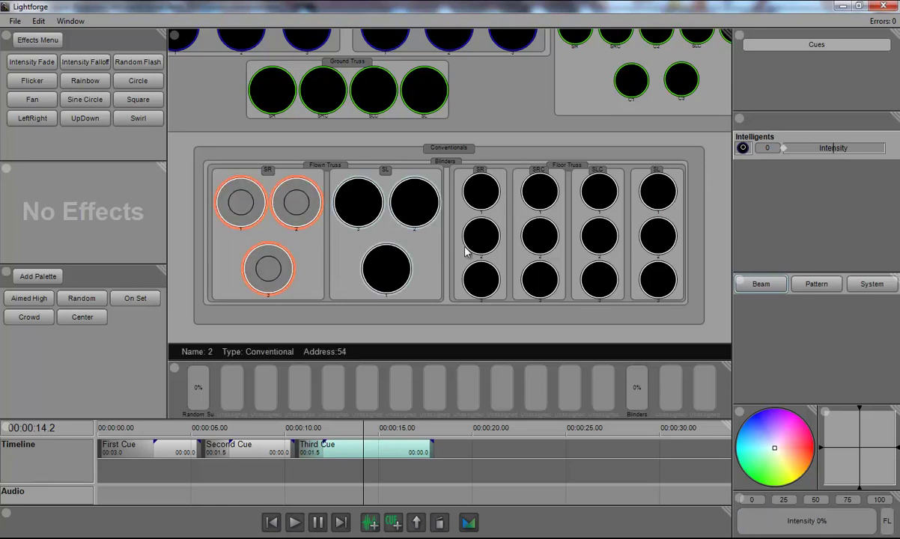
drag(789, 519, 837, 529)
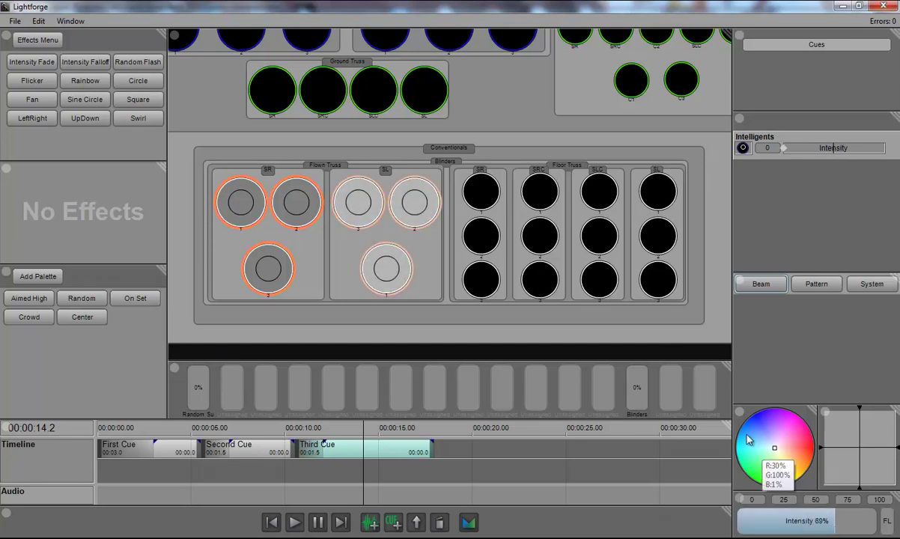
mouse_move(816, 520)
mouse_down()
mouse_move(868, 520)
mouse_move(830, 528)
mouse_up()
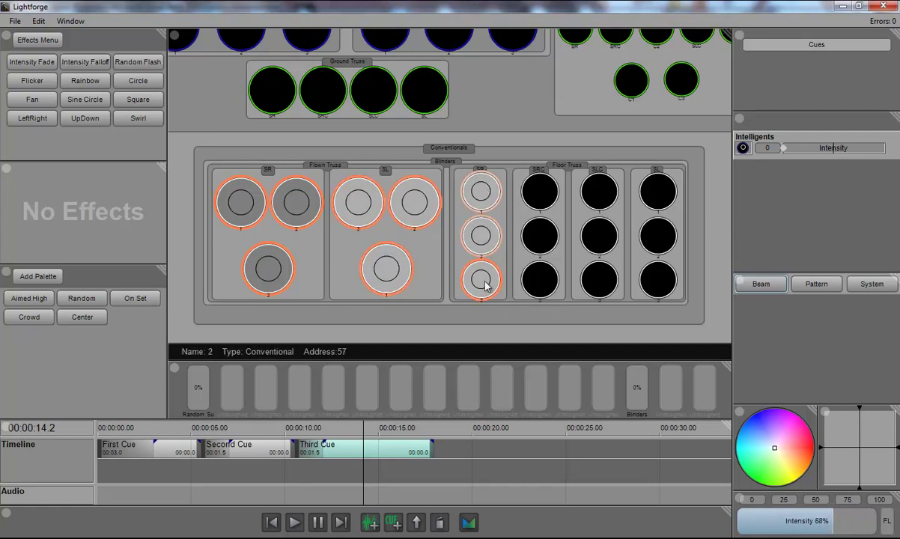
click(887, 528)
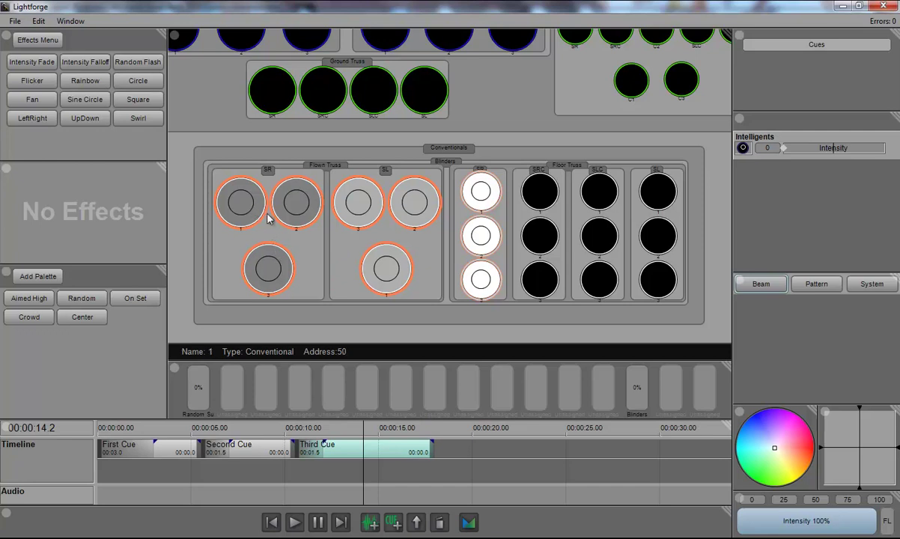
Step: Clear the Random Sub submaster and add the selected Flown Truss and Floor Truss SR blinders to it
mouse_move(242, 216)
mouse_down()
mouse_move(401, 196)
mouse_move(389, 277)
mouse_move(281, 280)
mouse_move(314, 258)
mouse_up()
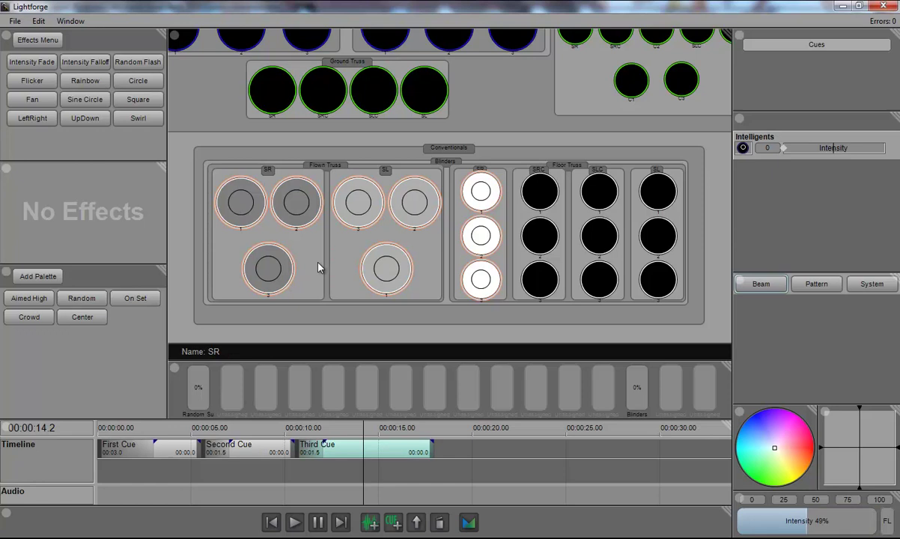
right_click(201, 402)
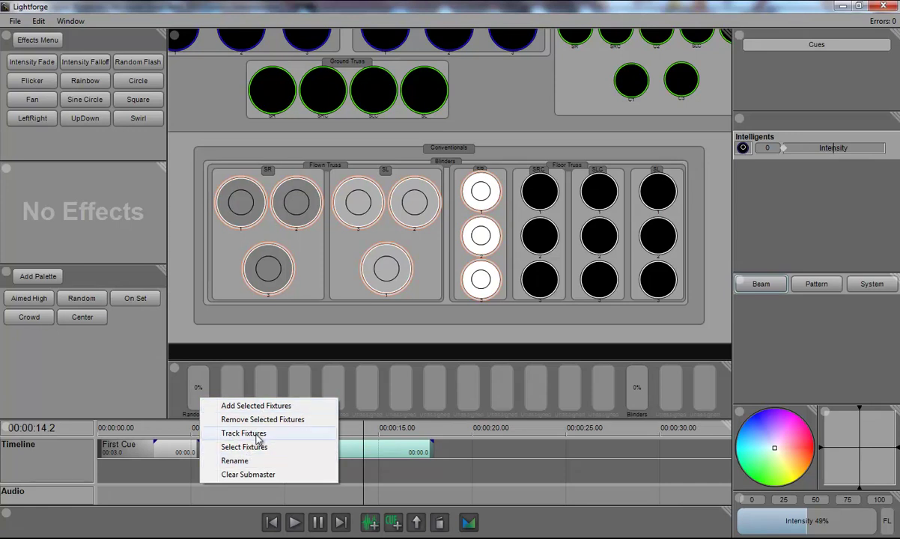
click(249, 474)
right_click(202, 380)
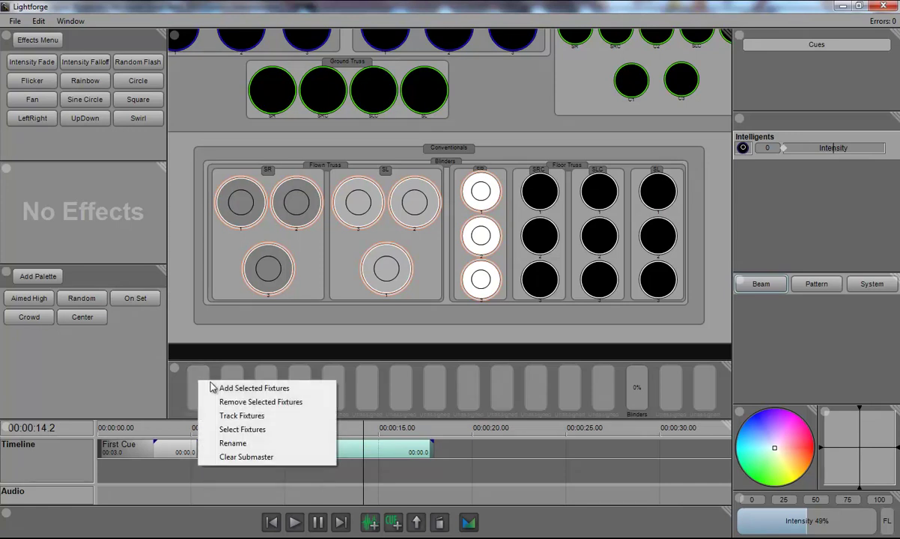
click(256, 390)
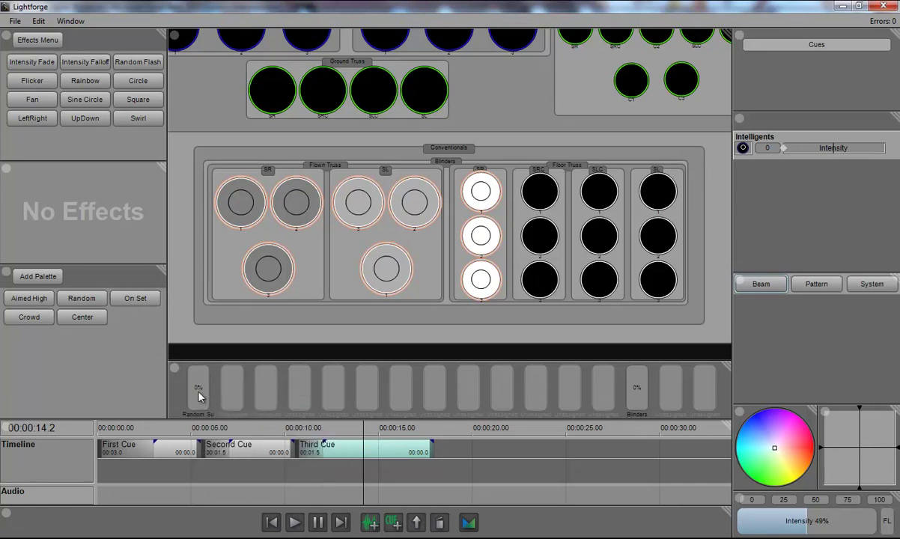
Step: Select the whole Conventionals group and raise the Random Sub submaster to 100%
click(292, 153)
click(292, 152)
drag(197, 410, 198, 369)
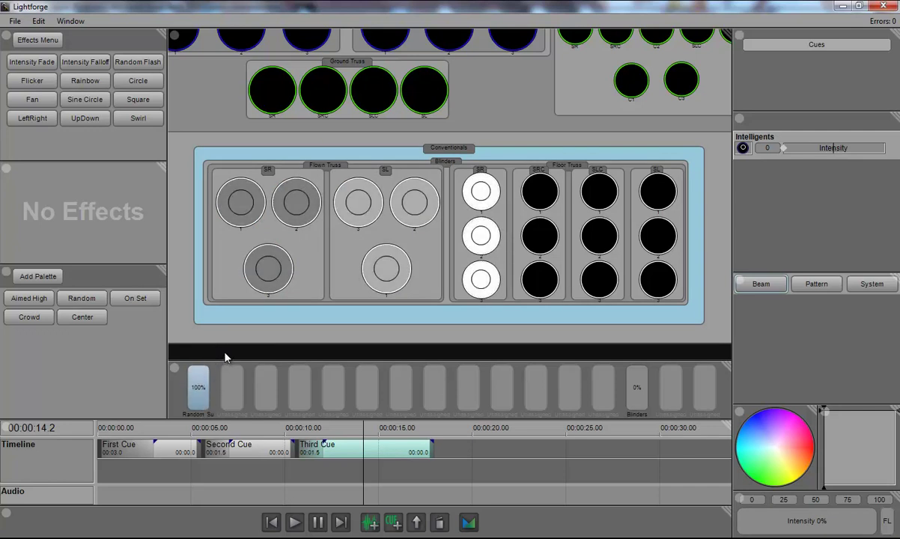
Step: Select the three Flown Truss SR blinders and remove them from the Random Sub submaster
click(252, 194)
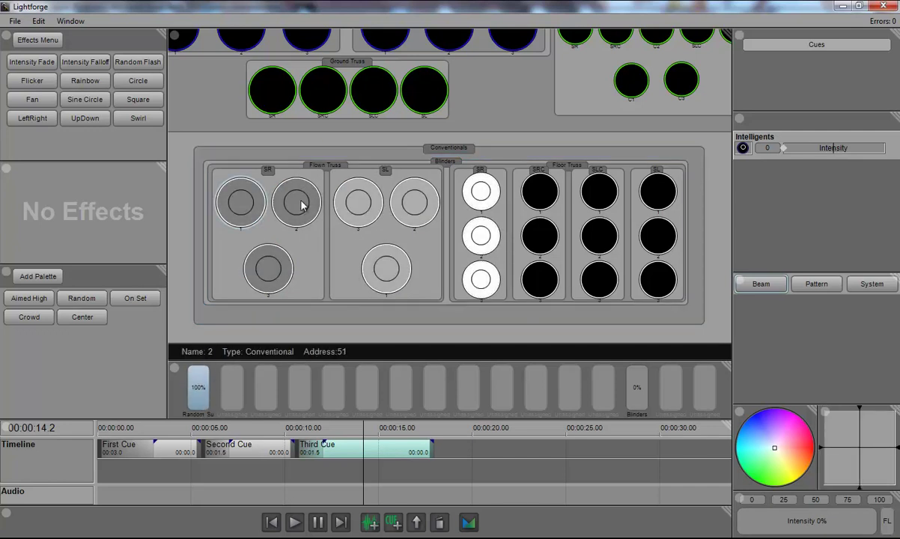
click(264, 267)
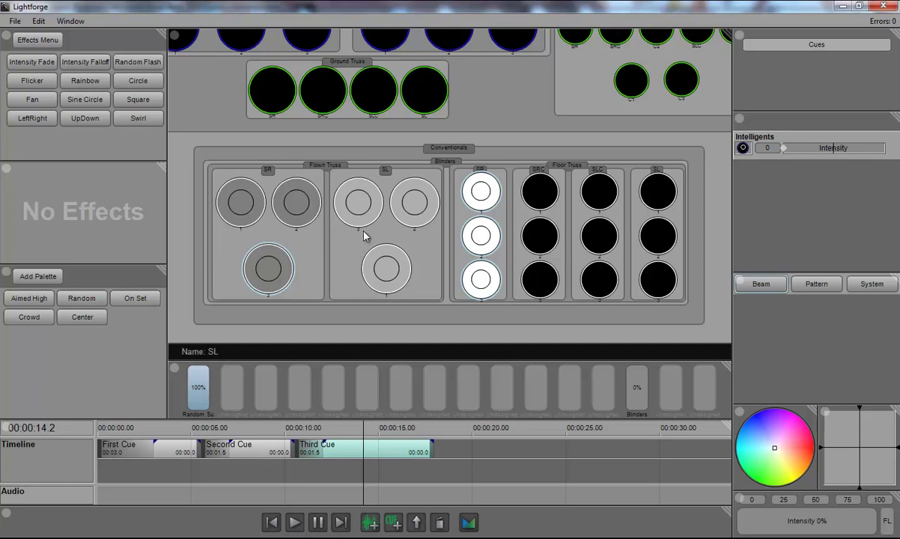
drag(217, 372, 263, 363)
mouse_move(269, 286)
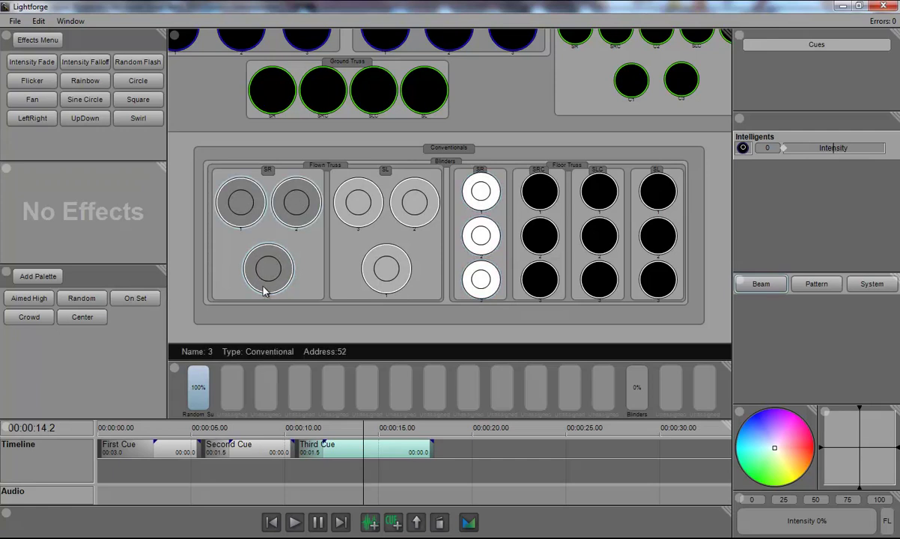
right_click(203, 385)
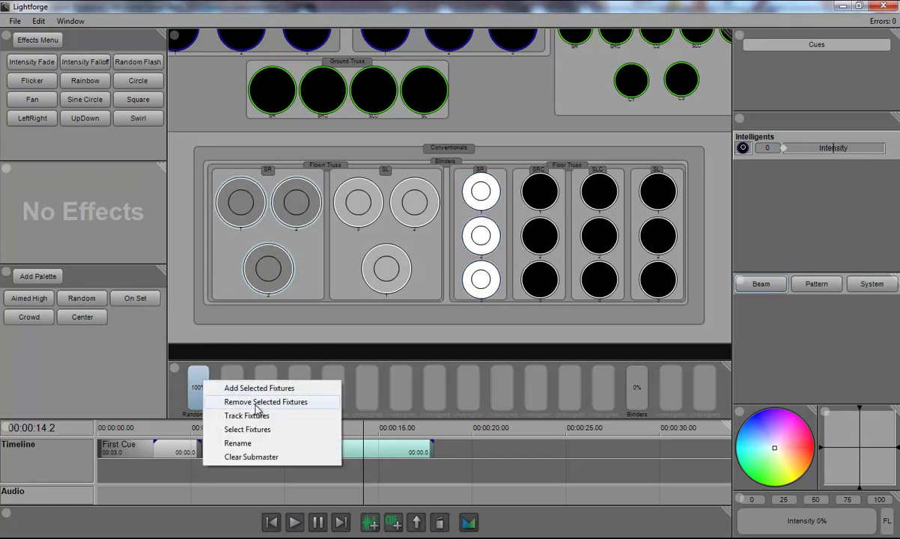
click(253, 346)
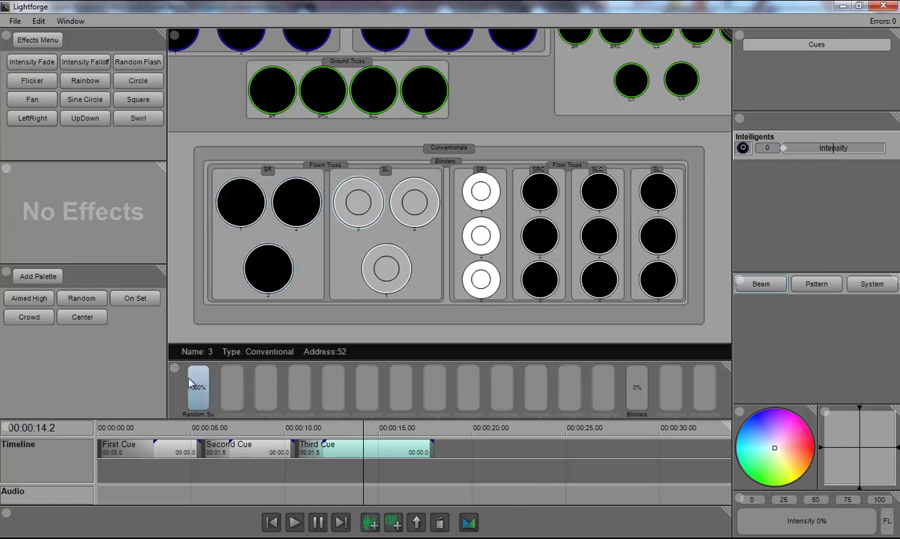
Step: Set the Random Sub submaster to 93% and track its fixtures
drag(191, 393, 199, 345)
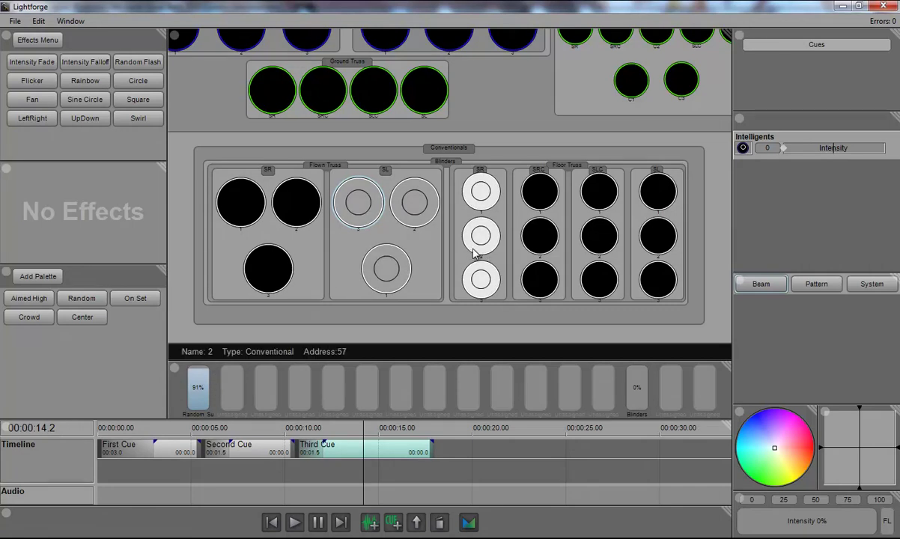
right_click(198, 389)
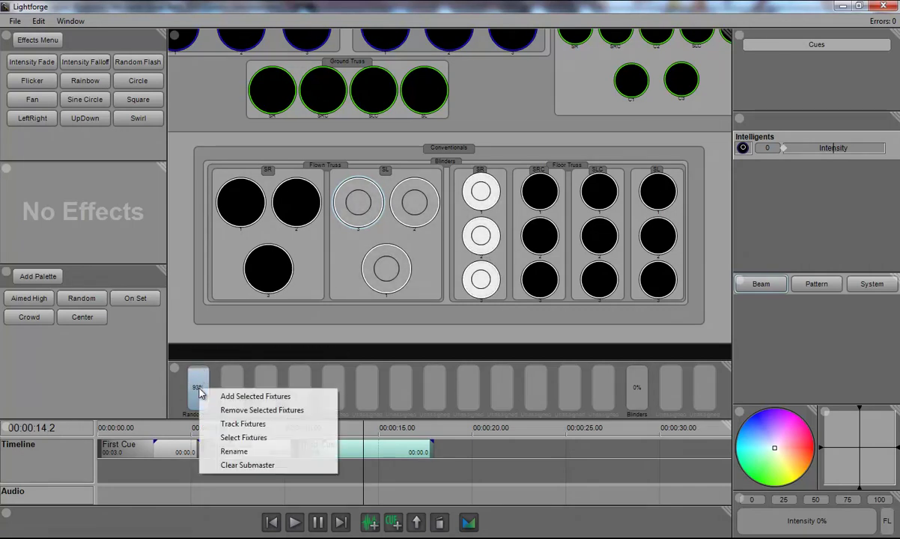
click(272, 425)
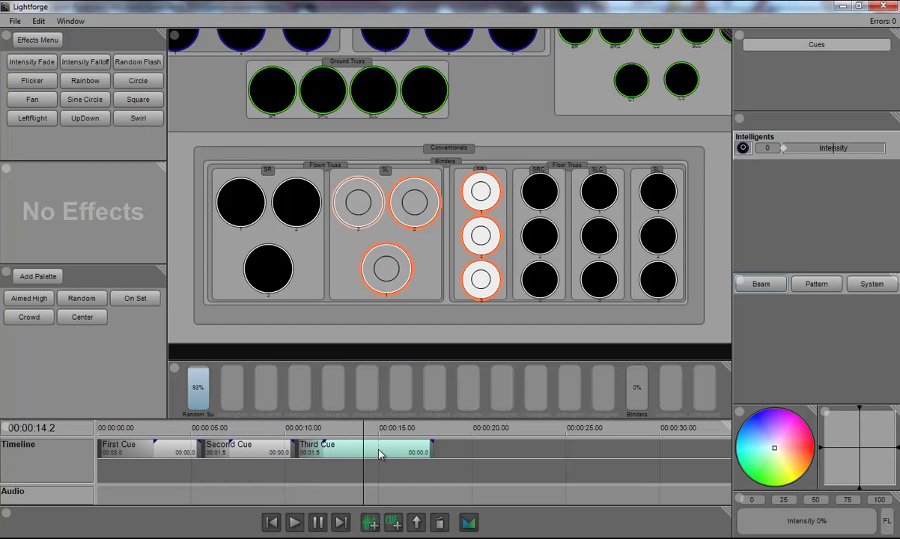
Step: Update Third Cue by adding the tracked blinders to it, then deselect the cue and lower Random Sub to 0%
click(417, 524)
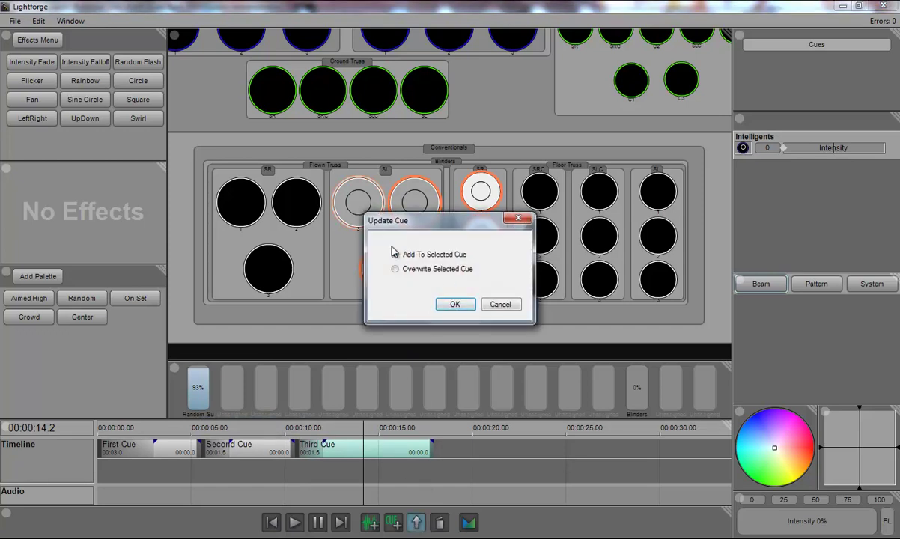
click(454, 306)
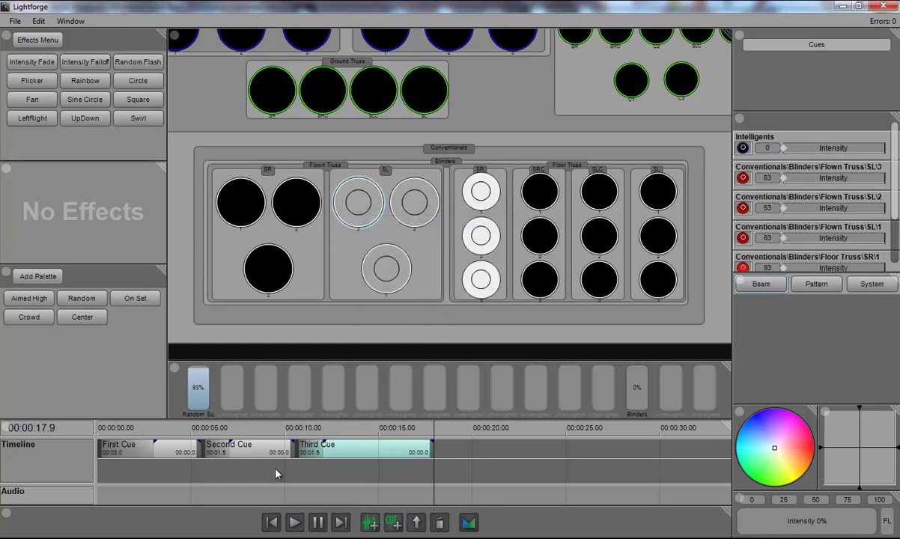
click(278, 473)
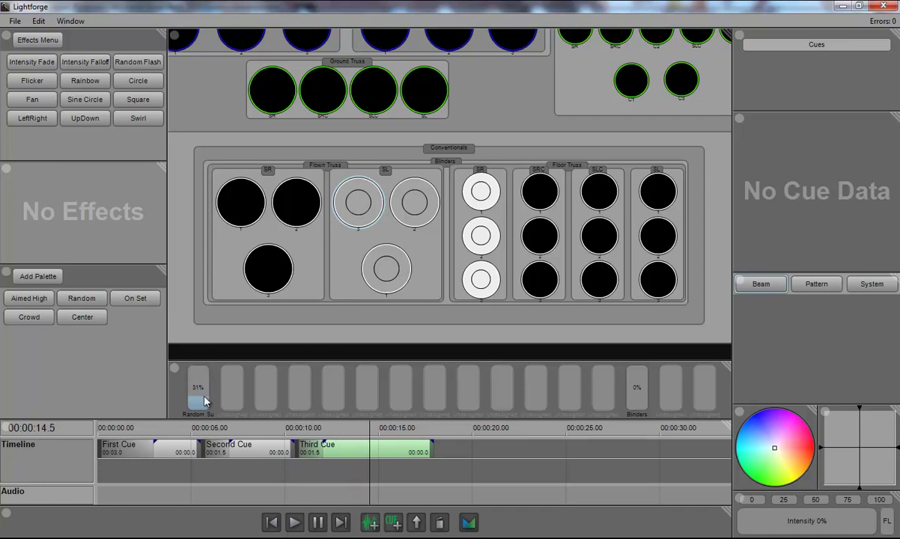
click(275, 476)
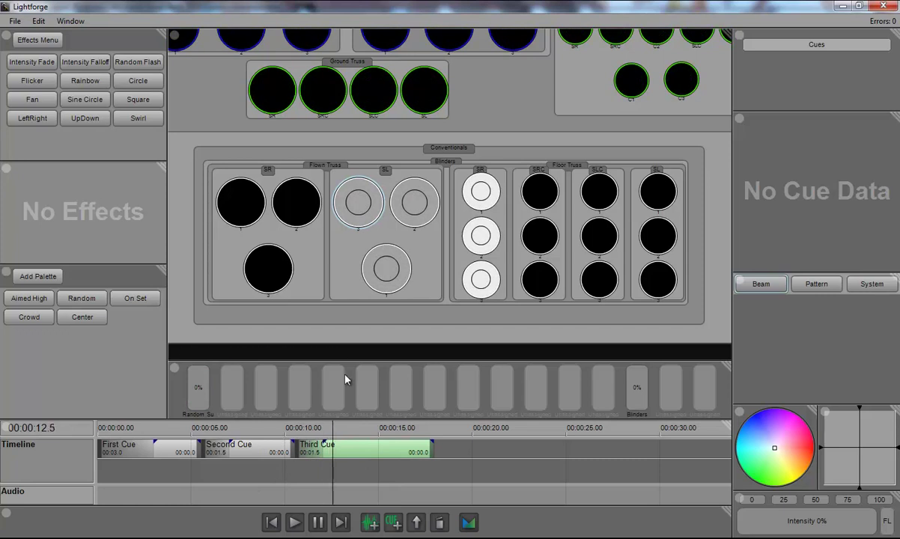
Step: Select the whole Intelligents group in the rig and set its intensity to 100%
scroll(432, 211, up, 2)
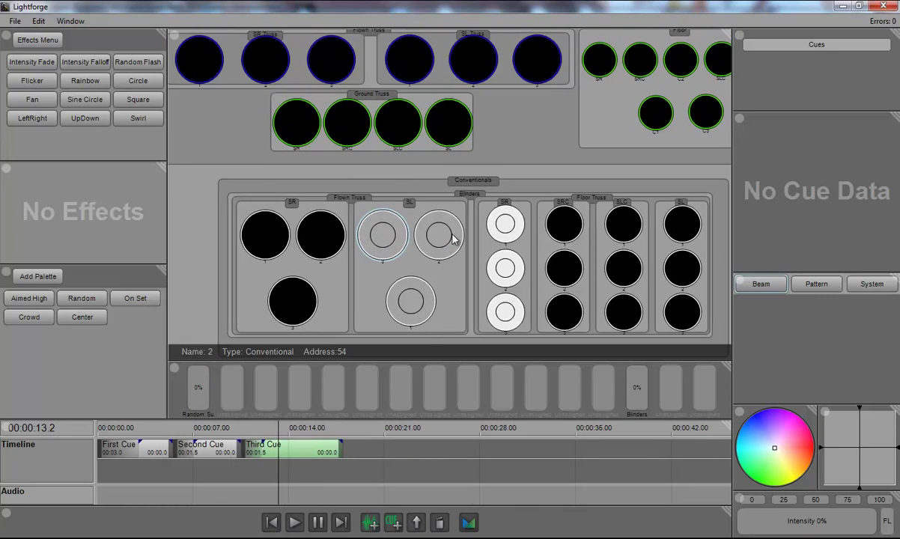
click(389, 265)
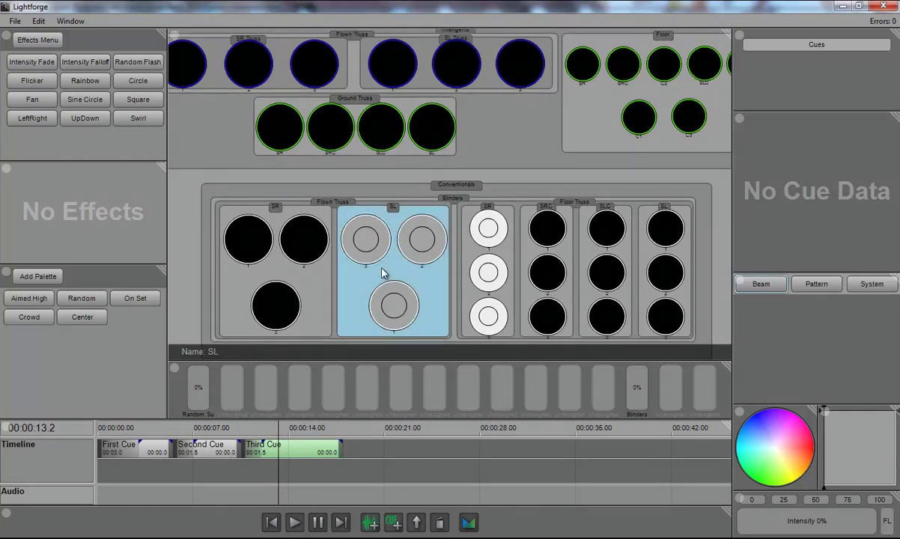
scroll(374, 271, up, 2)
scroll(375, 198, down, 3)
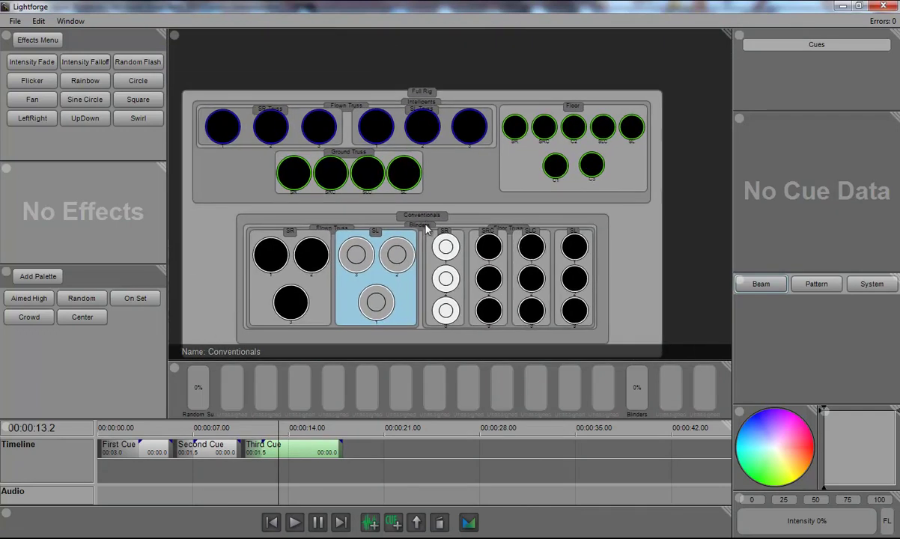
click(428, 175)
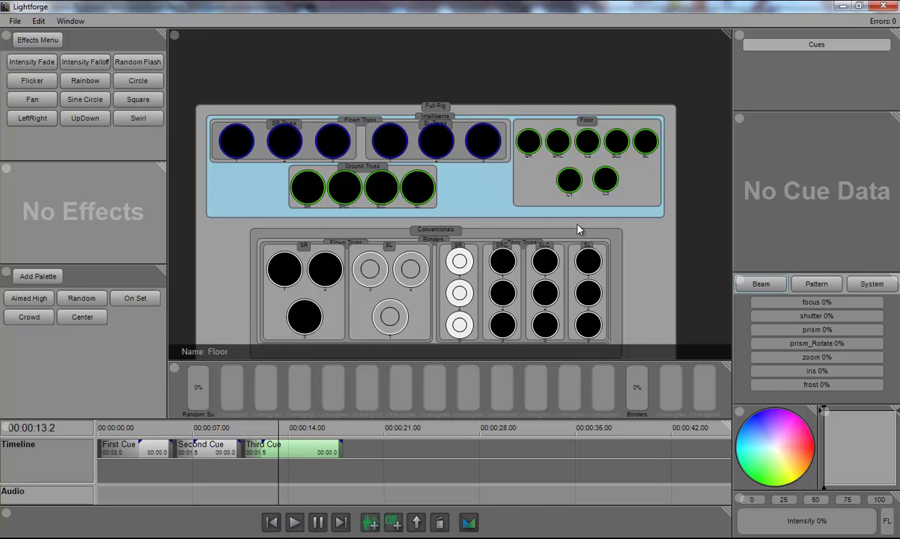
click(763, 527)
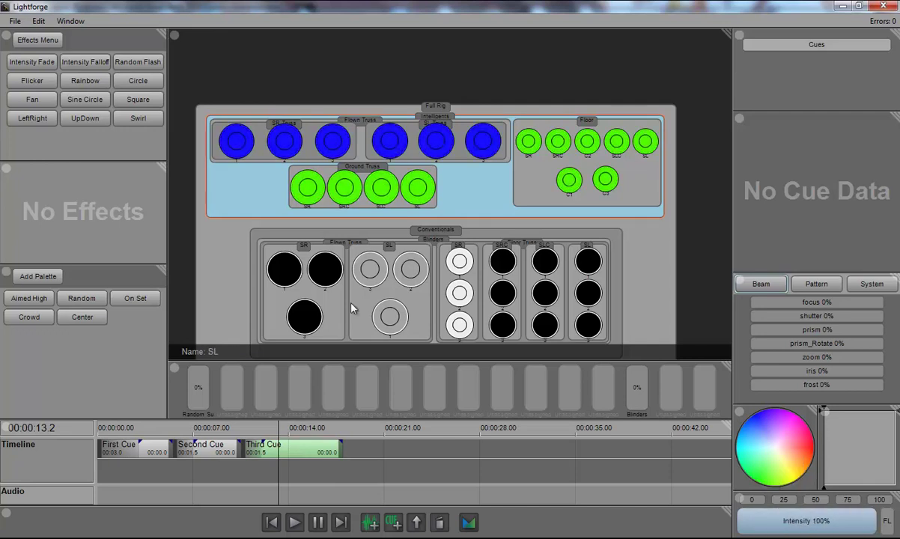
Step: Apply the Center palette to the Intelligents group, check the beams in Foresight and return to Lightforge
click(79, 317)
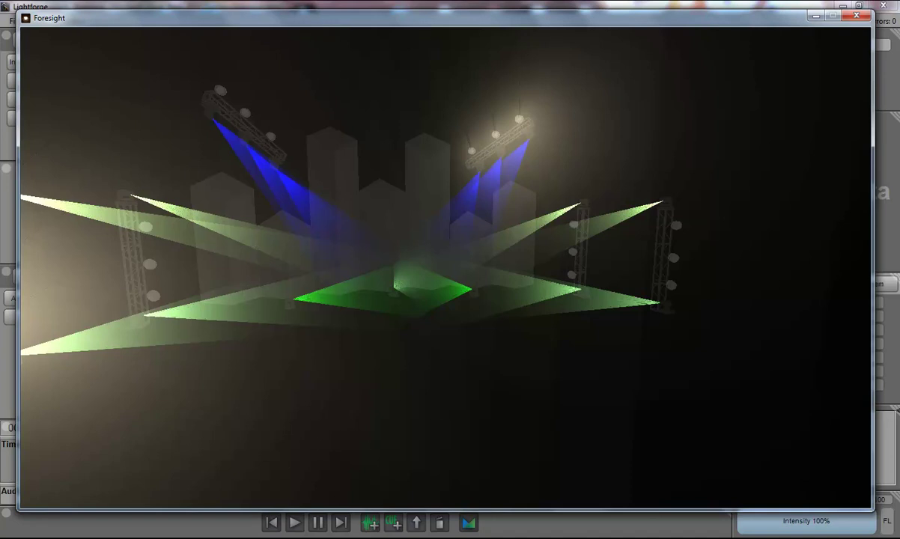
key(alt+Tab)
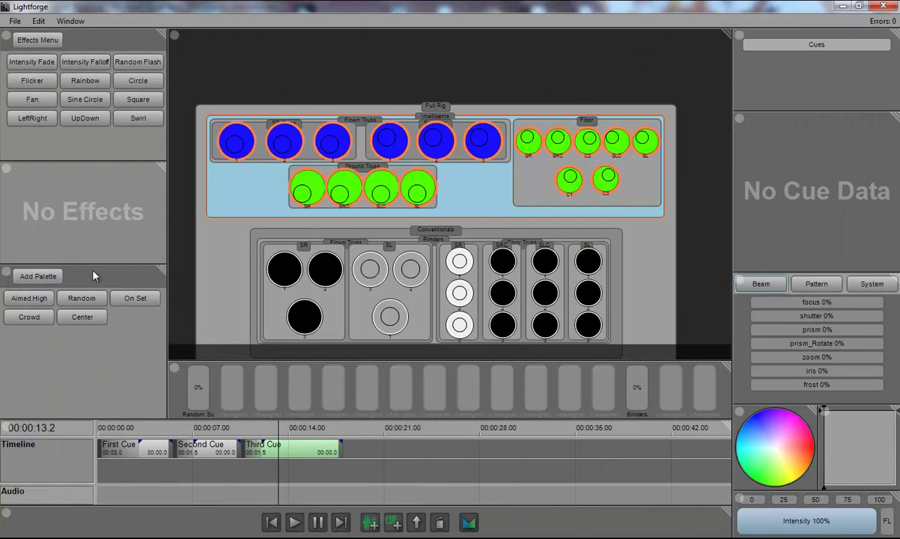
click(81, 299)
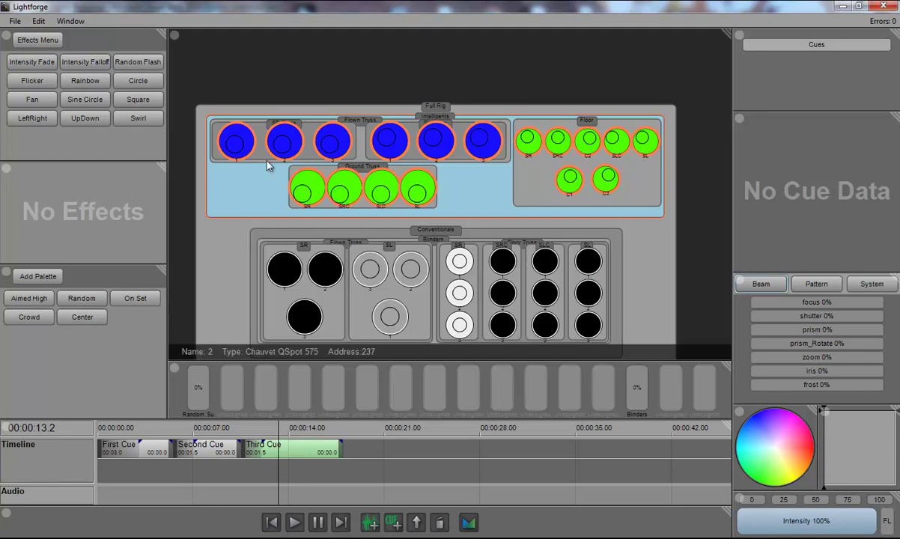
Step: Centre the pan and tilt of the Intelligents group and save the position as a new palette named Home
click(232, 196)
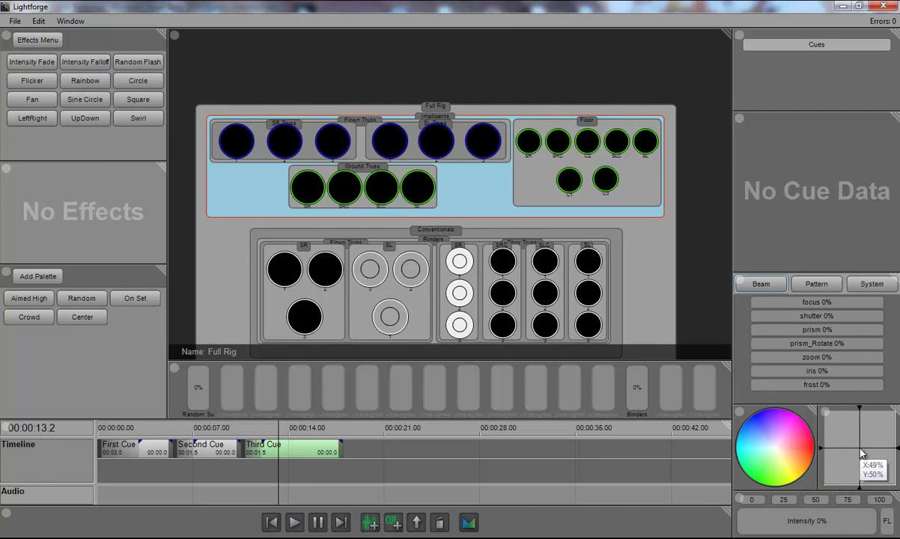
click(45, 277)
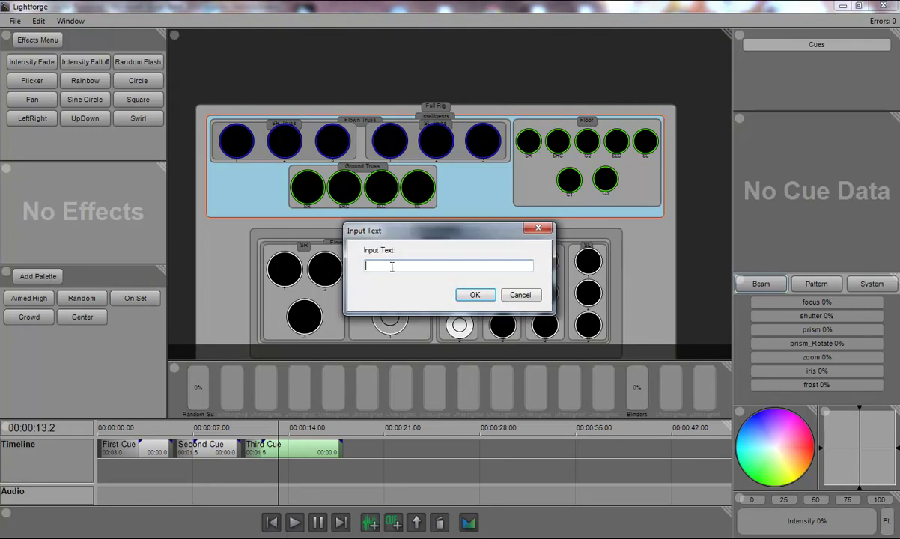
text(Home)
click(473, 295)
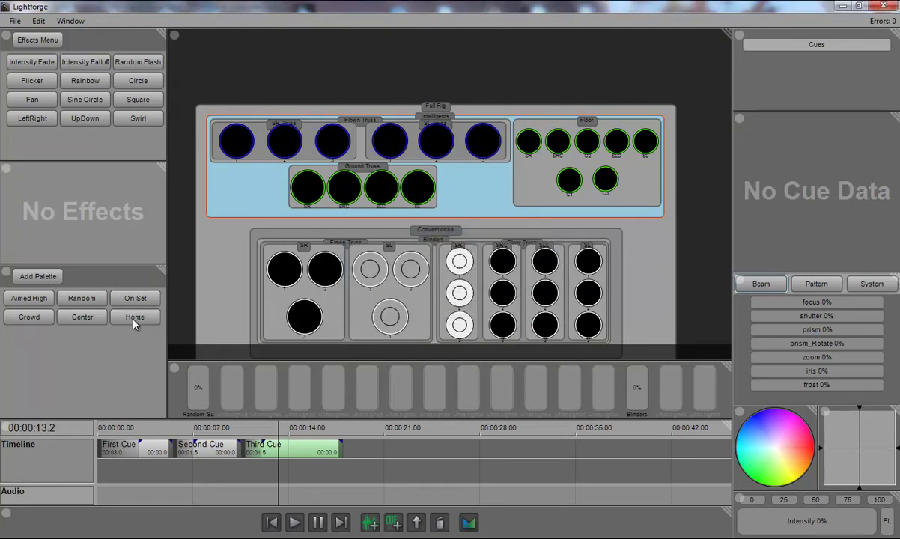
Step: Move the playhead into Second Cue and apply the Center palette followed by the Home palette to the Intelligents group
click(292, 469)
click(212, 471)
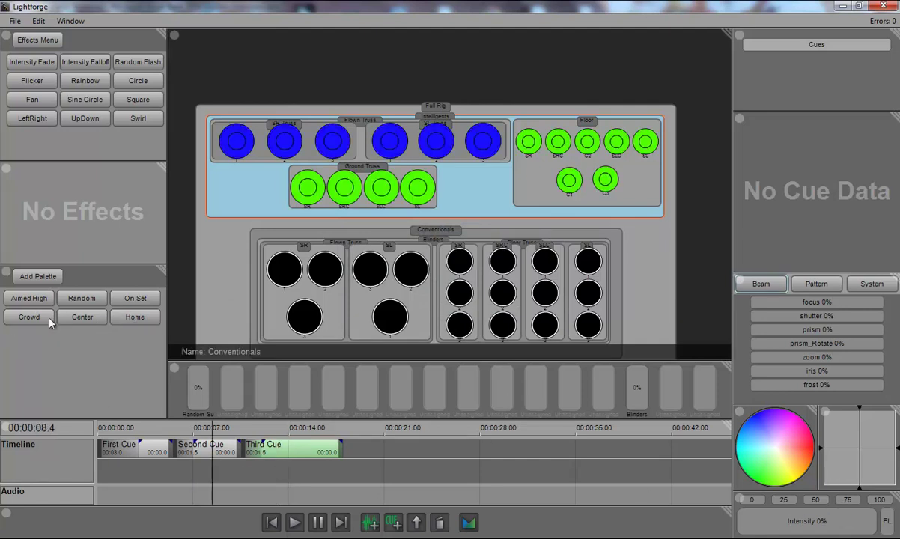
click(83, 317)
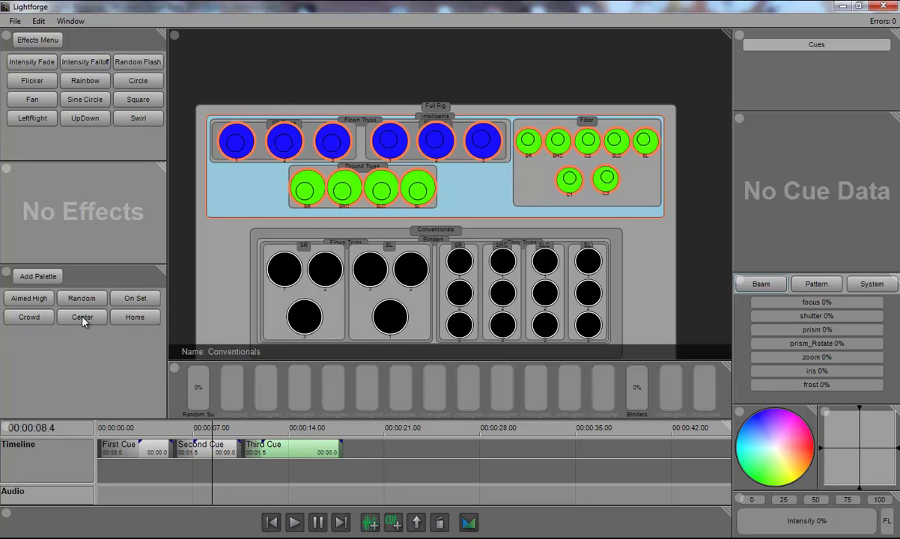
click(133, 318)
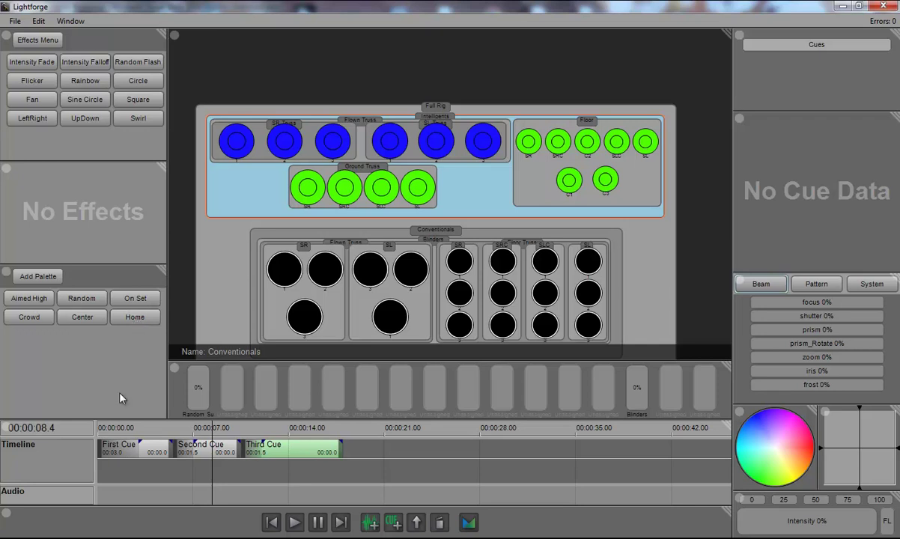
Step: Select Third Cue with the playhead inside it, try the Center palette on the Intelligents group, and deselect the group
click(285, 467)
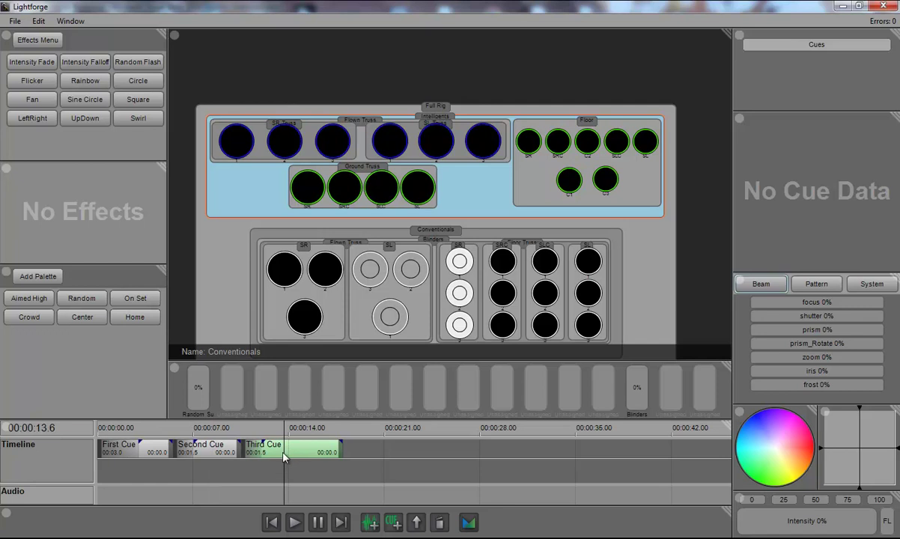
click(284, 452)
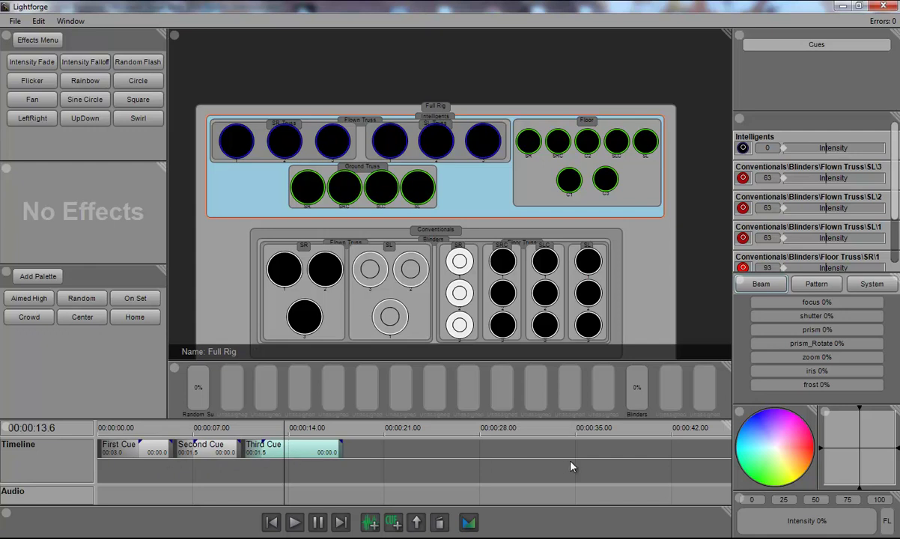
click(85, 318)
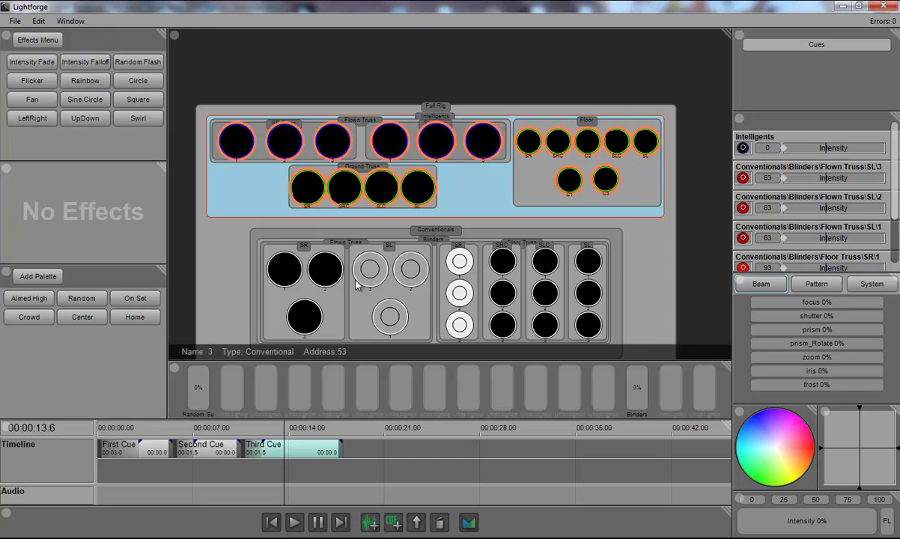
click(459, 193)
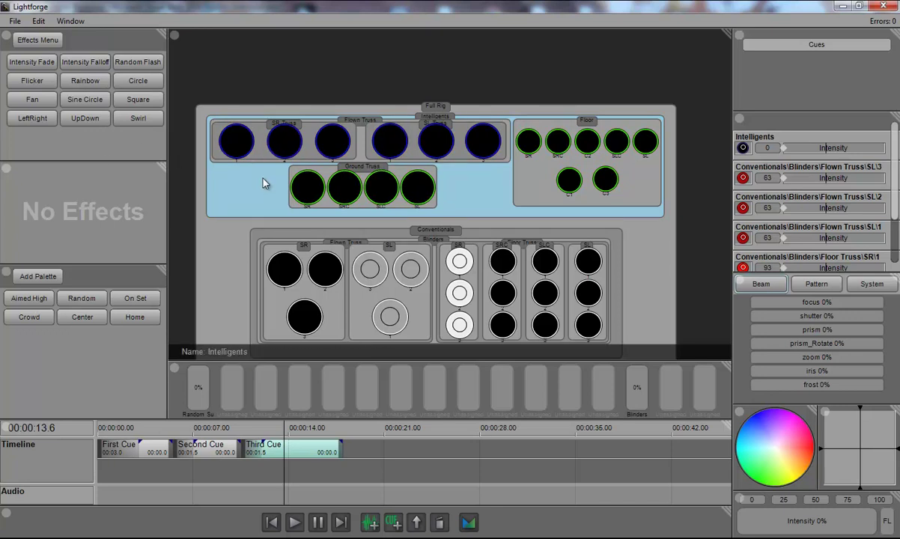
Step: Move the playhead into First Cue and add a Circle effect to the Intelligents group
scroll(275, 140, down, 1)
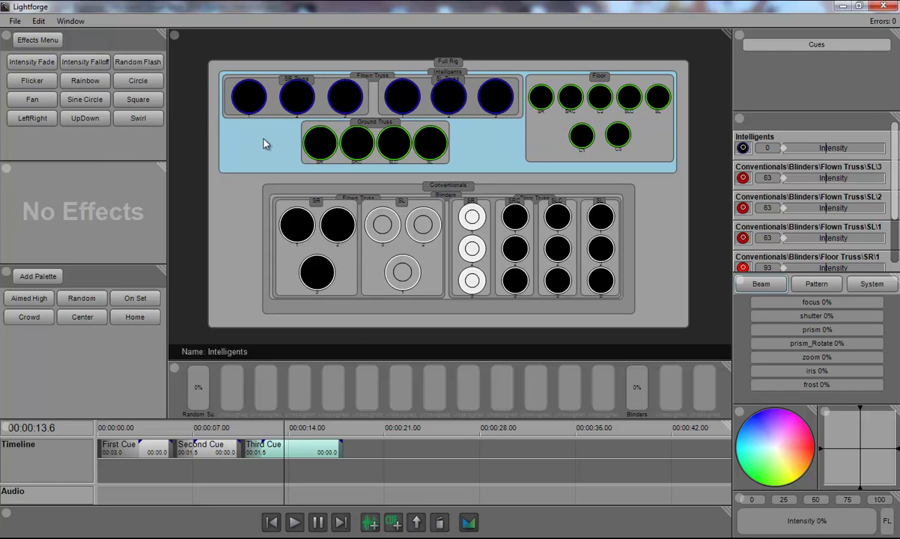
click(219, 476)
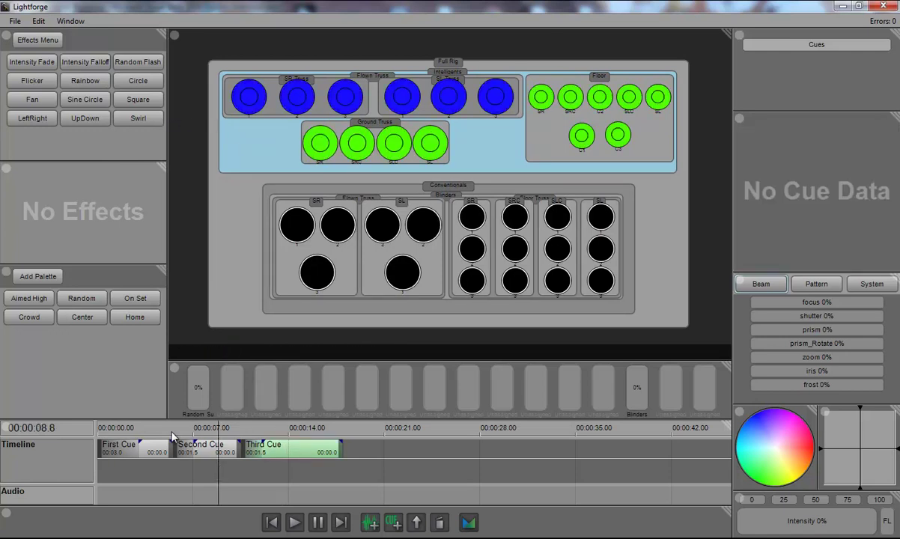
click(159, 476)
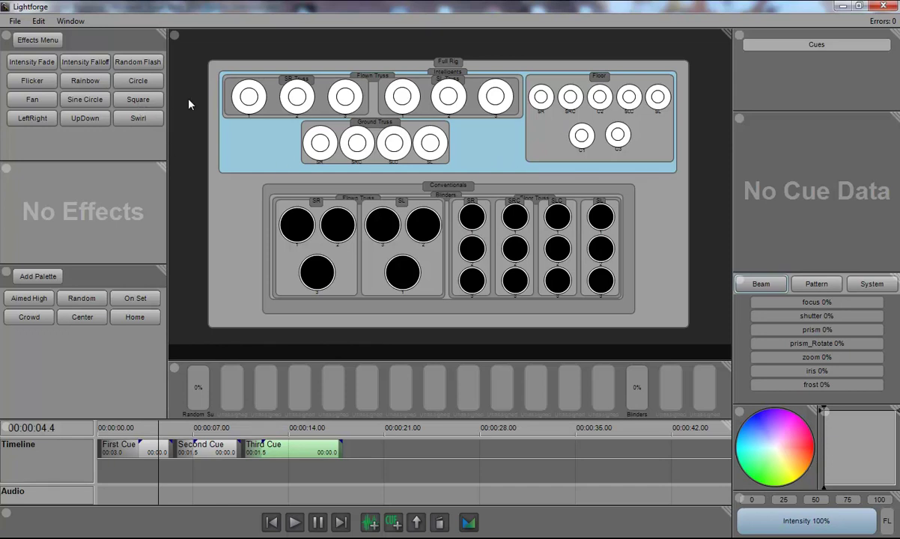
click(149, 81)
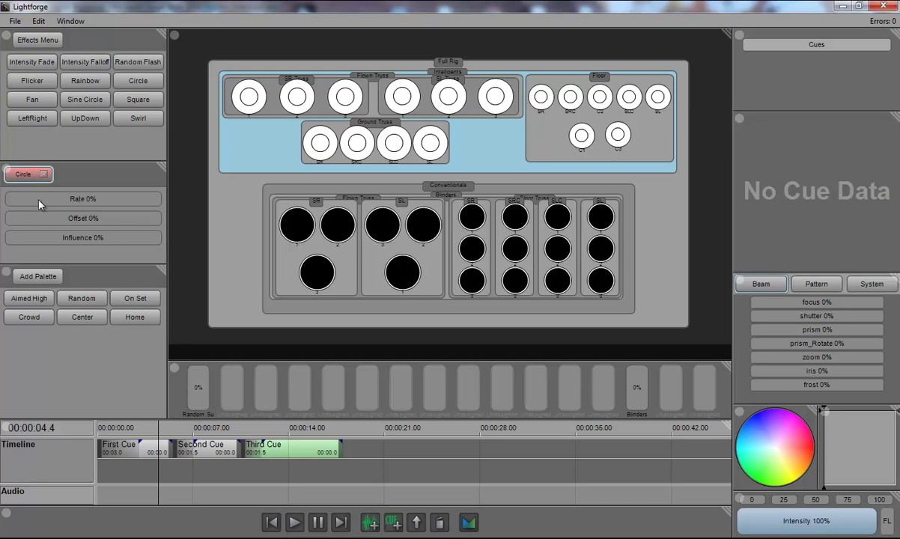
Step: Set the Circle effect to about 36% rate, 0% offset and 100% influence, and switch the effect on
drag(28, 205, 122, 207)
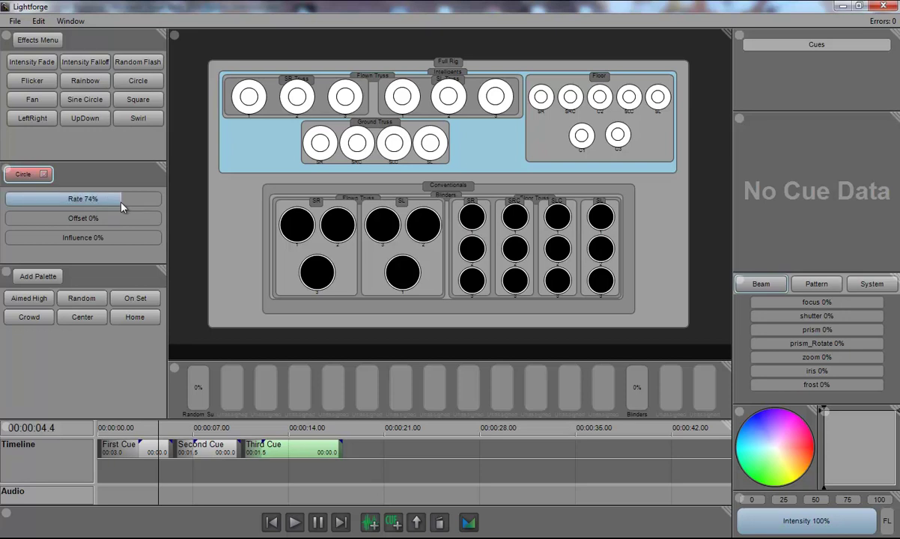
drag(57, 220, 90, 215)
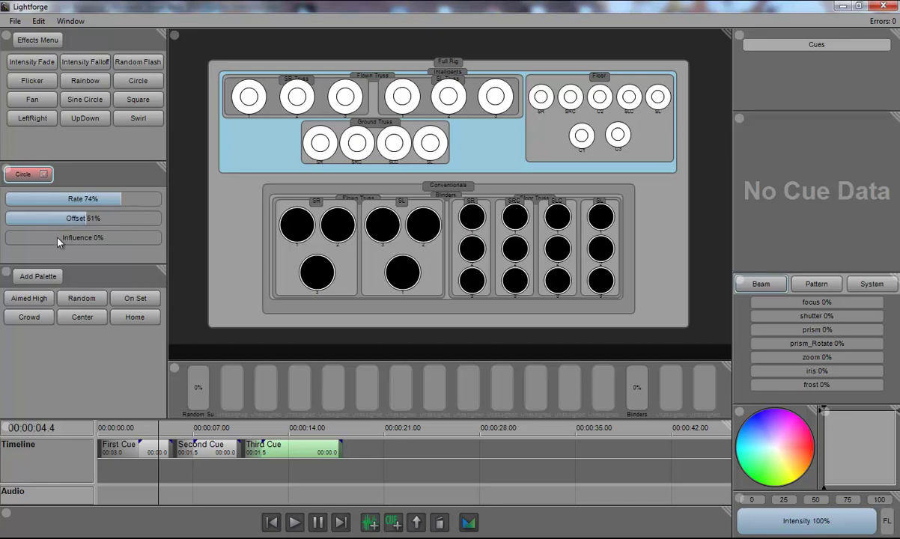
drag(30, 238, 121, 239)
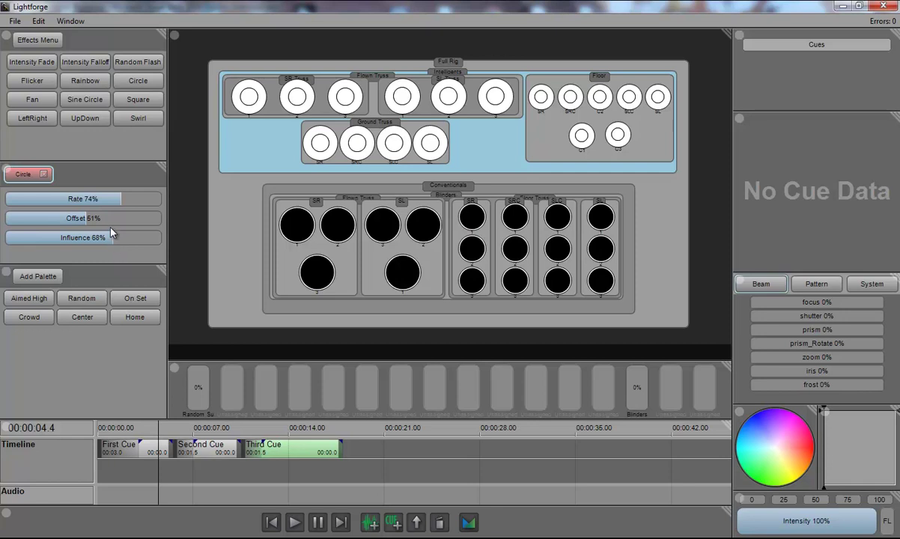
drag(95, 218, 4, 217)
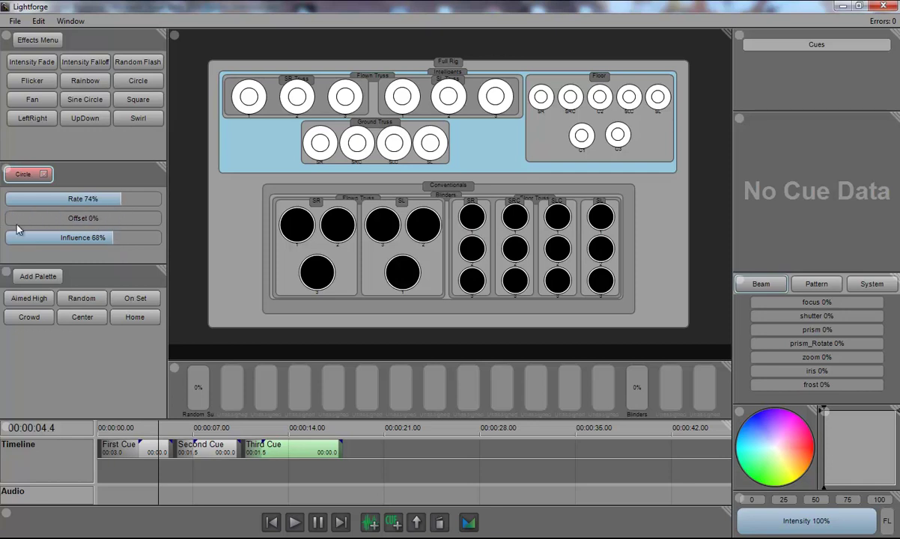
drag(115, 205, 51, 207)
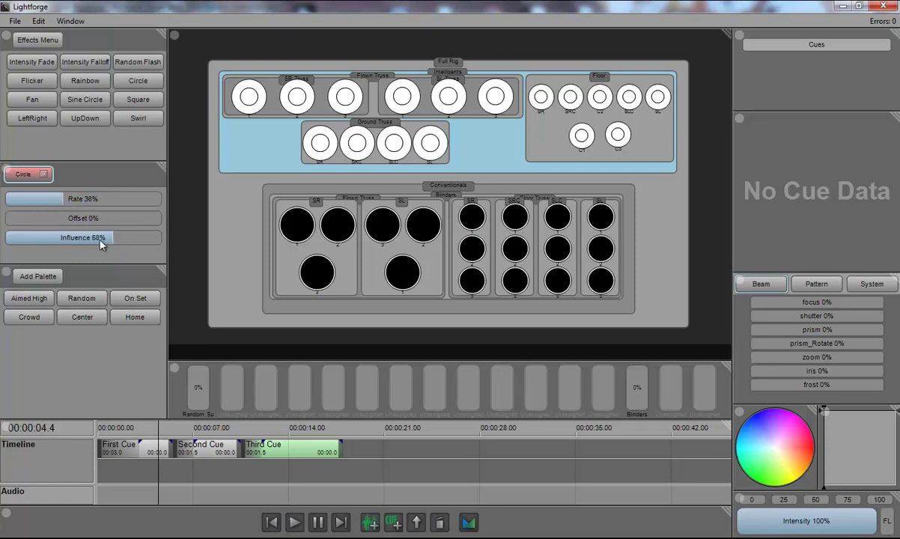
drag(107, 238, 163, 238)
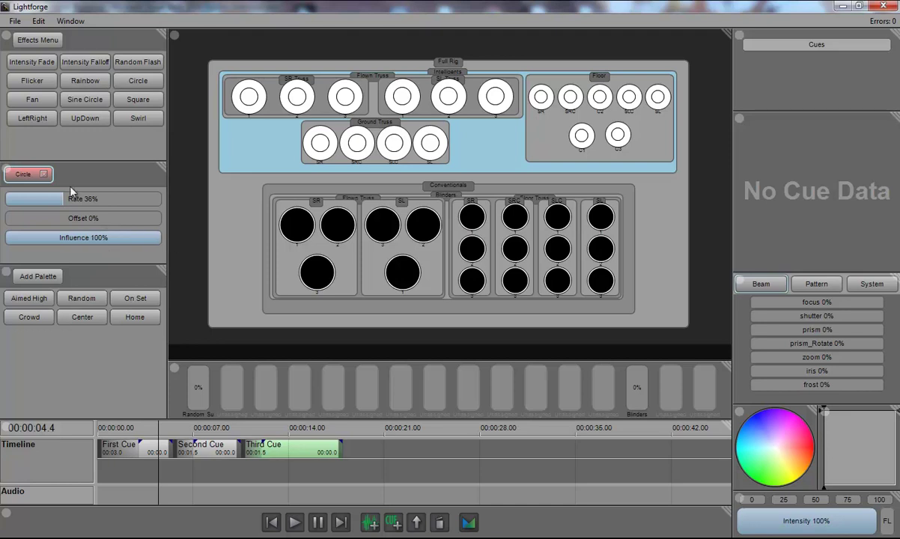
click(26, 177)
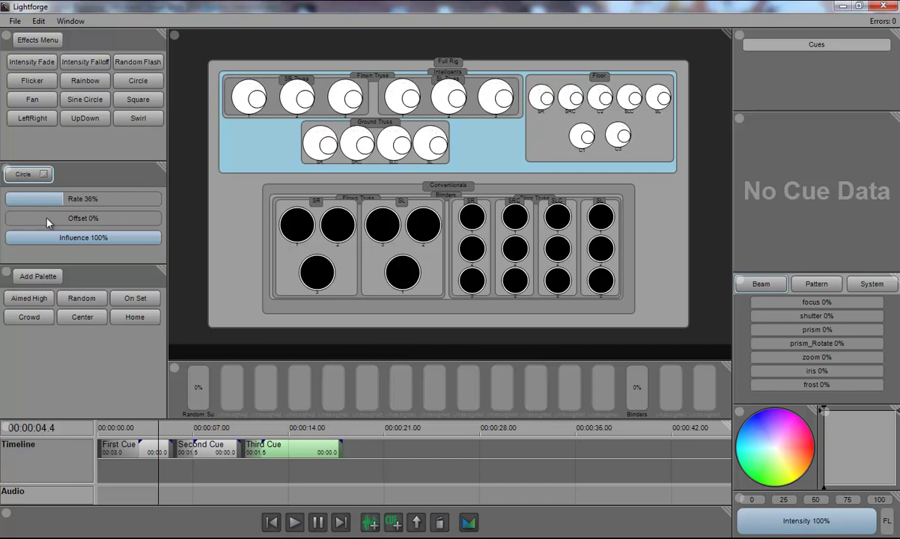
Step: Raise the Circle effect's rate to about 42% and its offset to 100%
click(96, 199)
drag(96, 199, 72, 199)
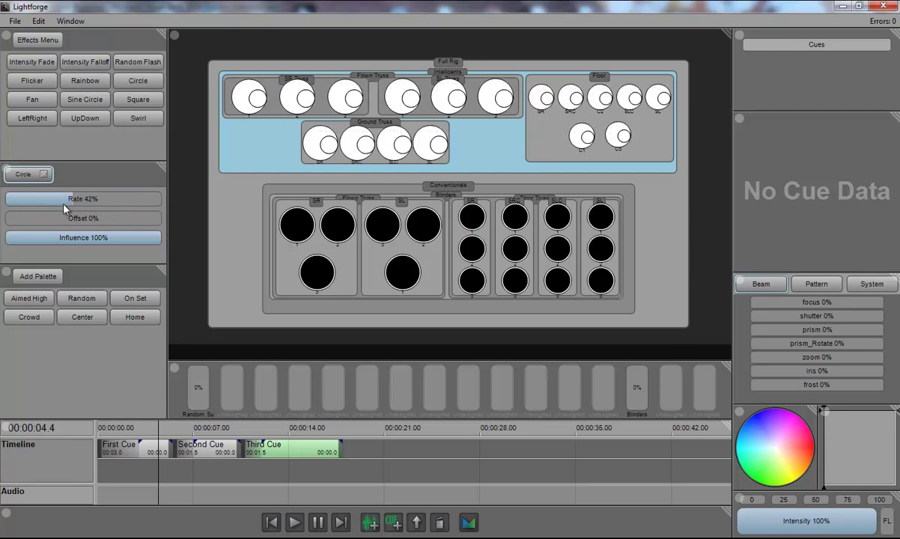
drag(23, 223, 72, 218)
drag(130, 223, 166, 231)
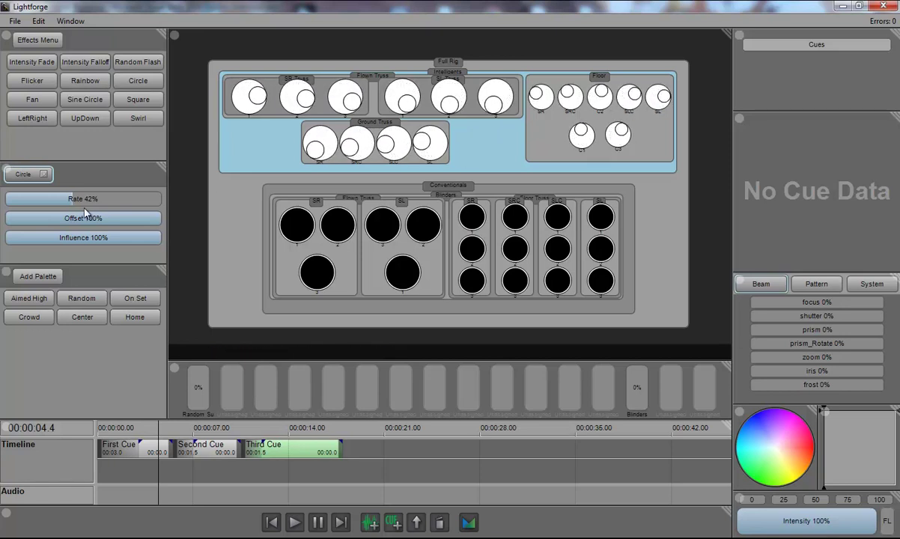
Step: Centre the pan and tilt of the Intelligents group and set the Circle effect's influence to about 90%
drag(142, 240, 63, 243)
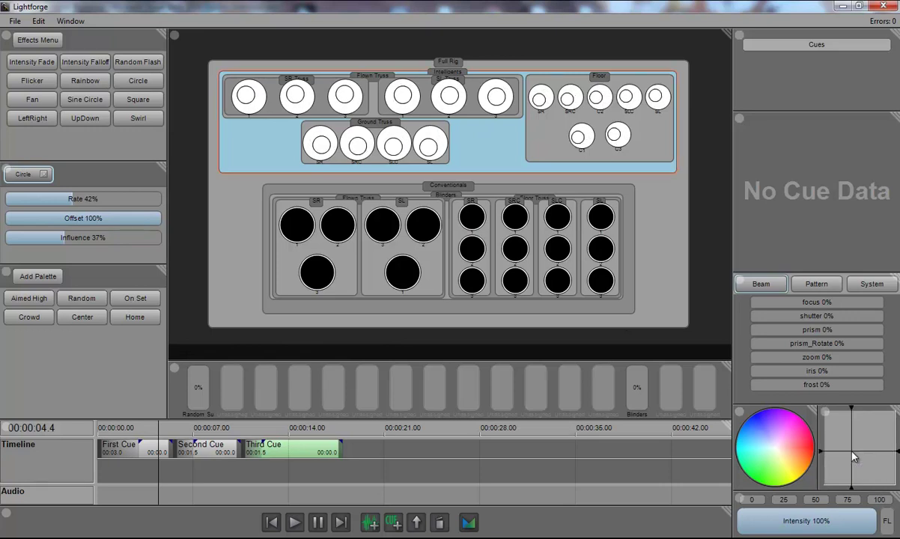
click(825, 431)
mouse_move(824, 435)
mouse_down()
mouse_move(825, 450)
mouse_move(876, 474)
mouse_move(896, 462)
mouse_move(830, 458)
mouse_move(832, 435)
mouse_move(826, 485)
mouse_move(830, 458)
mouse_move(816, 434)
mouse_move(823, 449)
mouse_up()
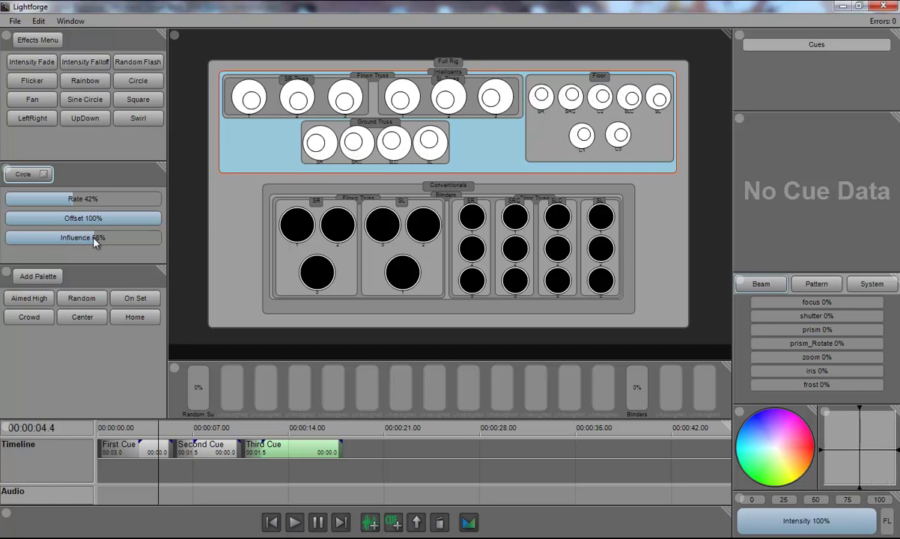
drag(89, 239, 145, 238)
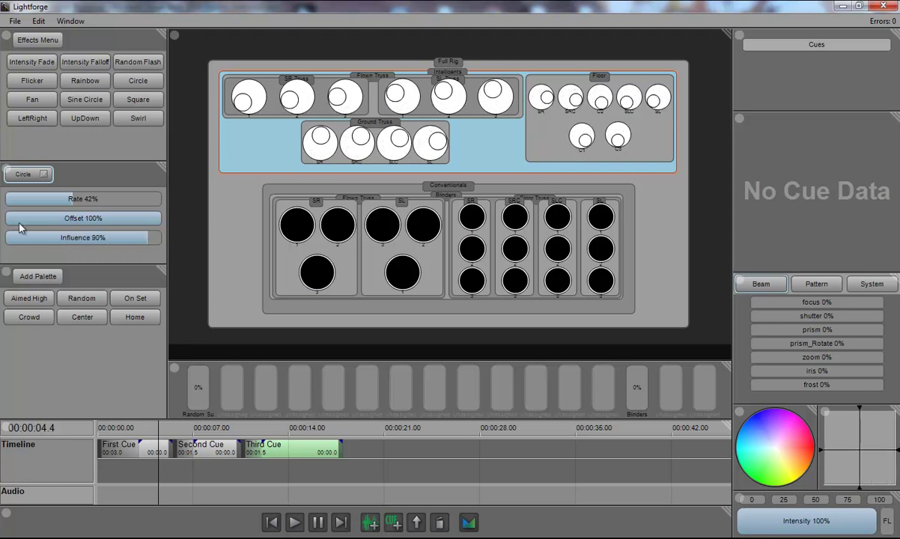
Step: Replace the Circle effect with an Intensity Fade at 50% rate, 70% offset and 100% influence
click(43, 173)
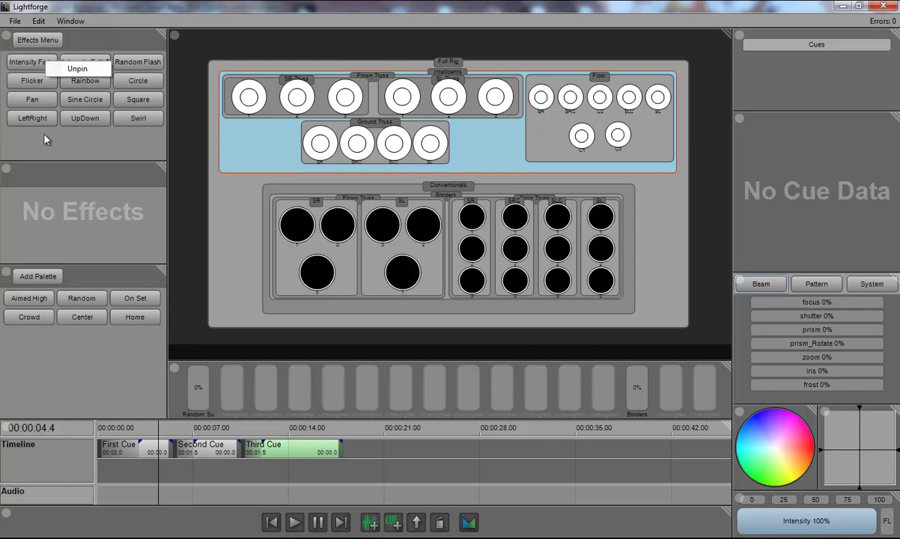
click(23, 62)
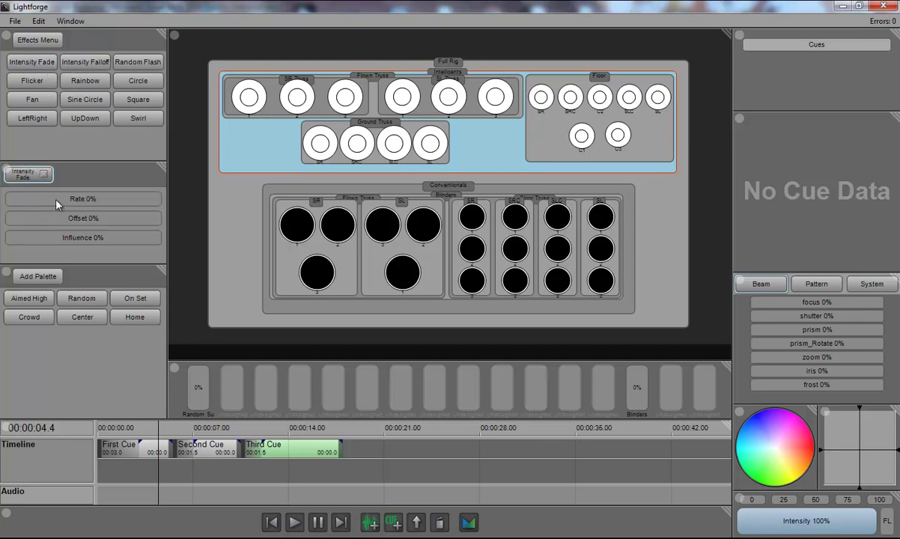
click(84, 199)
click(112, 219)
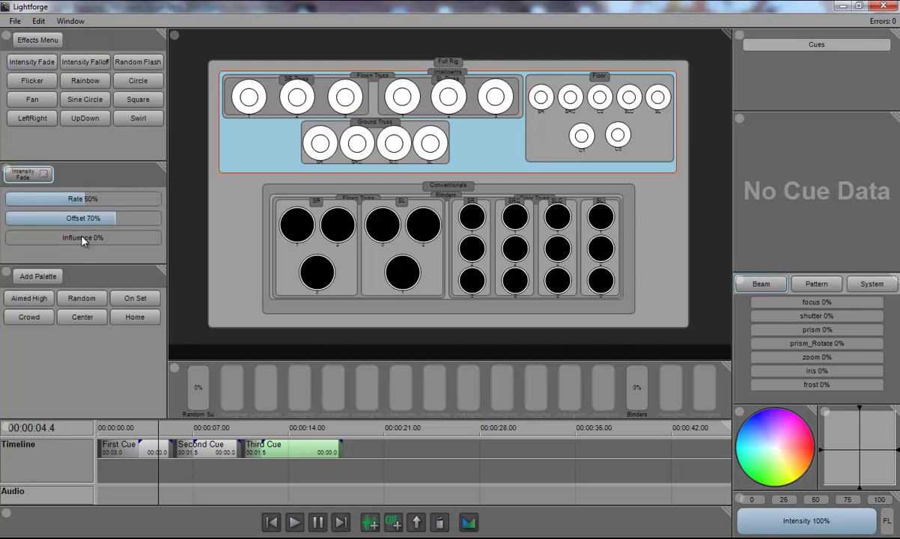
drag(81, 240, 136, 236)
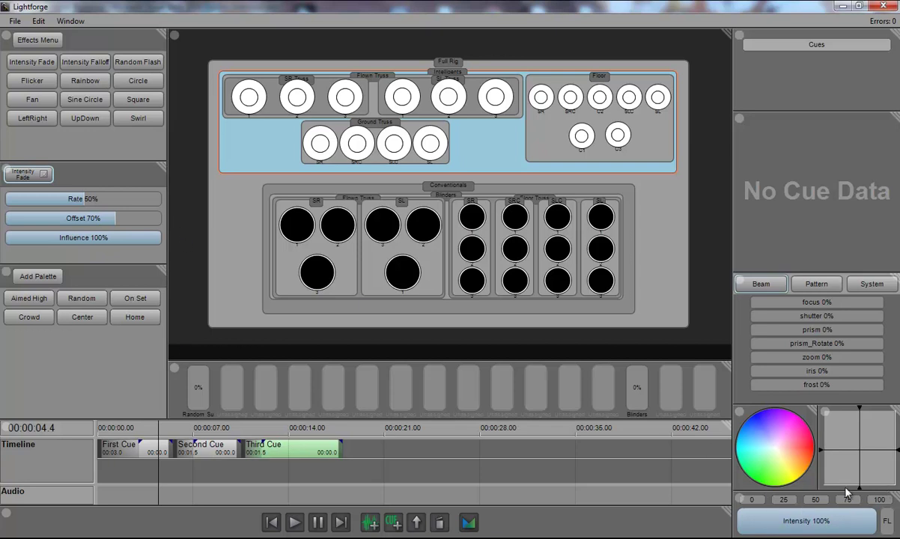
Step: Set the Intelligents group's intensity to 0% and the Intensity Fade's offset to 100%
click(771, 520)
click(756, 520)
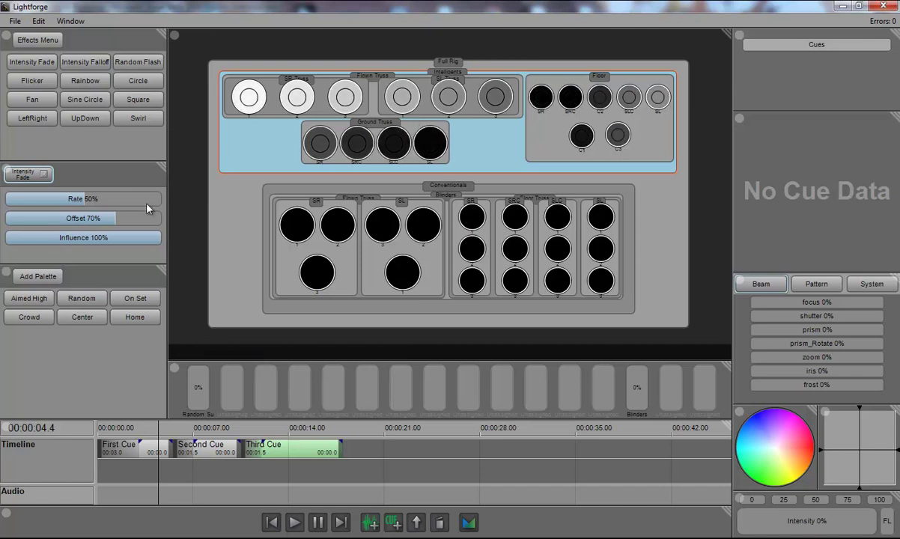
click(158, 218)
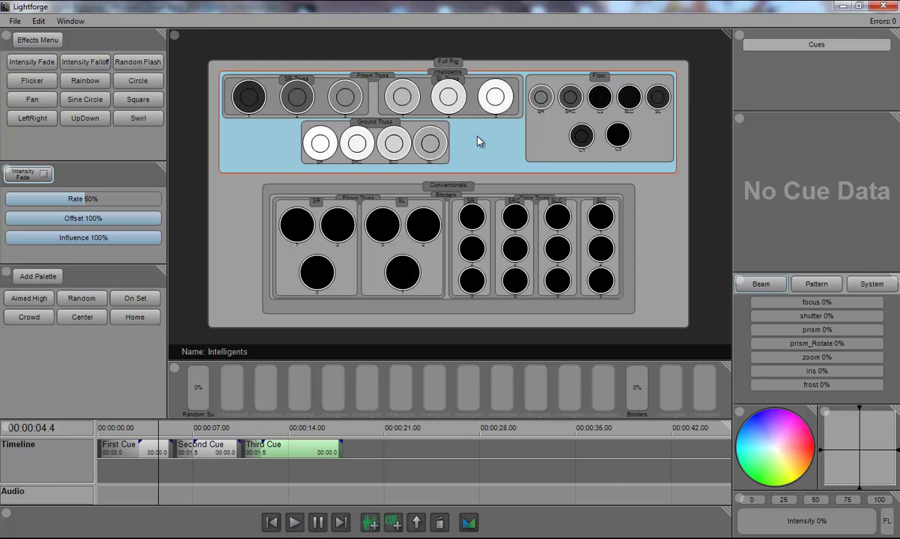
Step: Update Second Cue by adding the Intensity Fade and the current Intelligents values to it
click(191, 453)
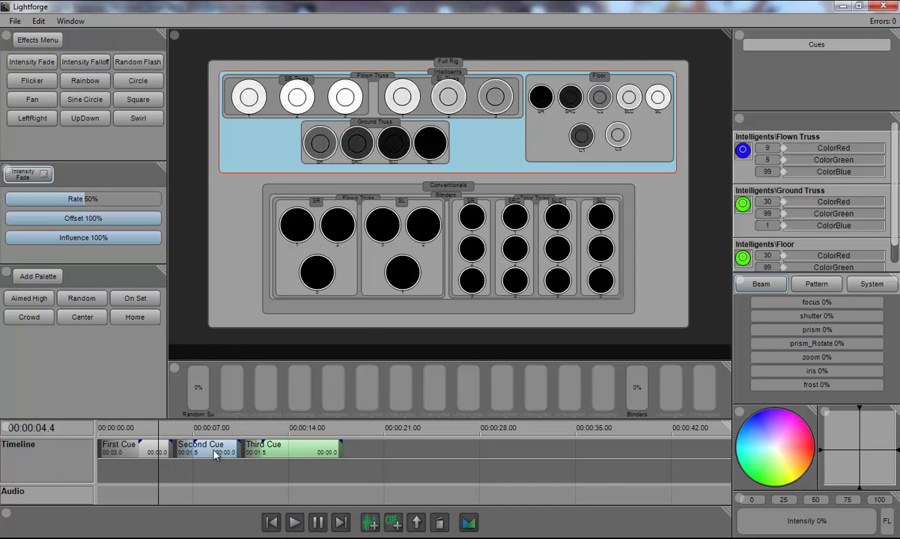
click(416, 523)
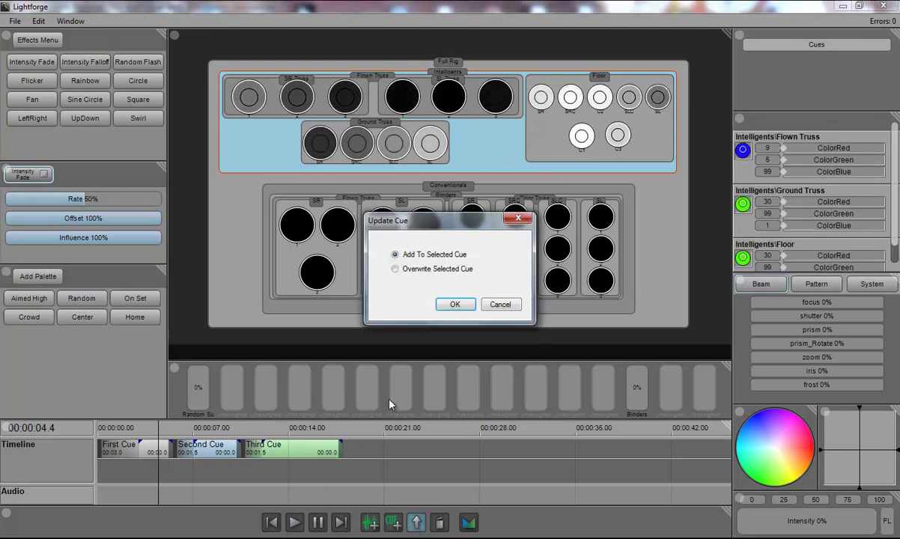
click(454, 307)
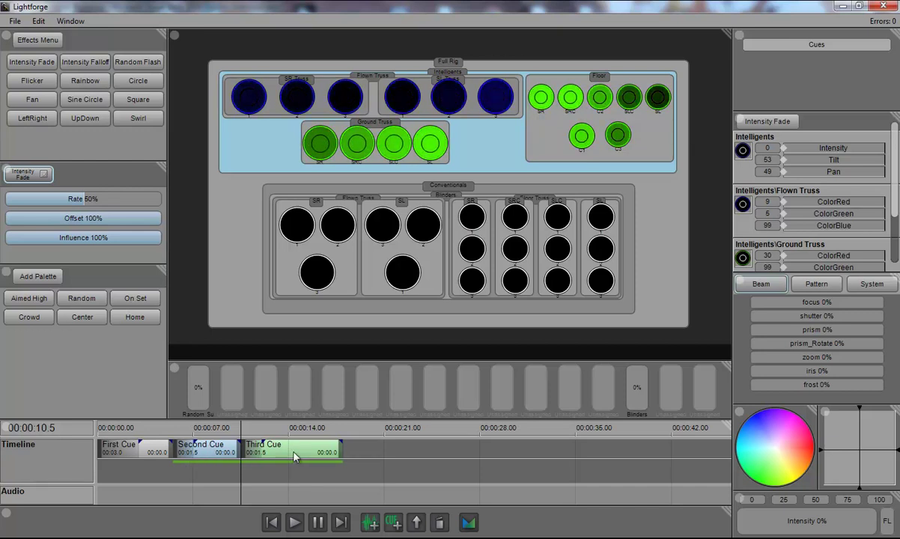
Step: Extend the end of Third Cue to about 29 seconds, move the playhead near its end, and remove the active Intensity Fade
drag(343, 452, 497, 442)
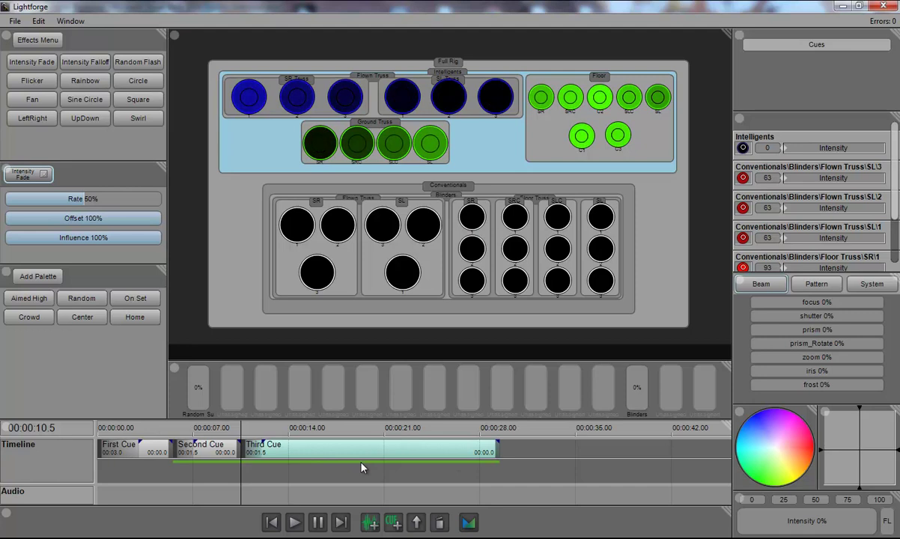
click(462, 477)
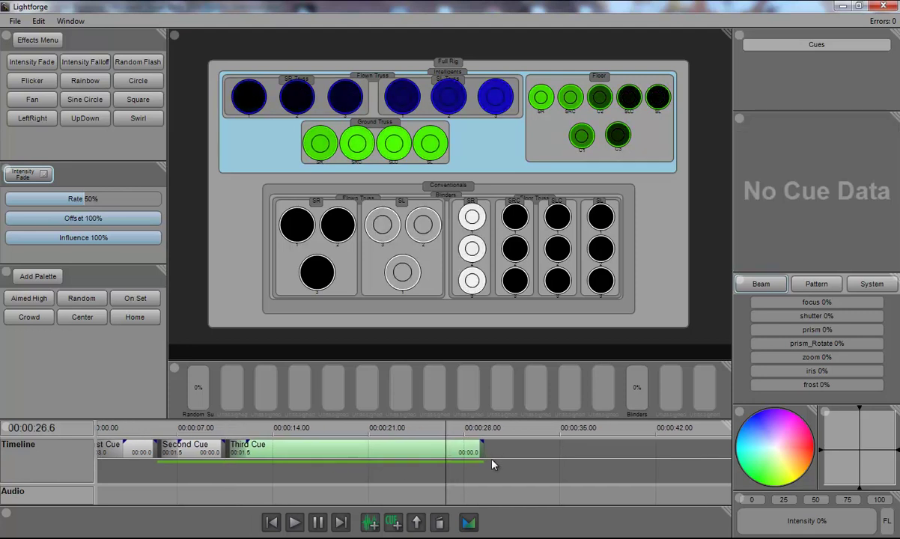
click(43, 176)
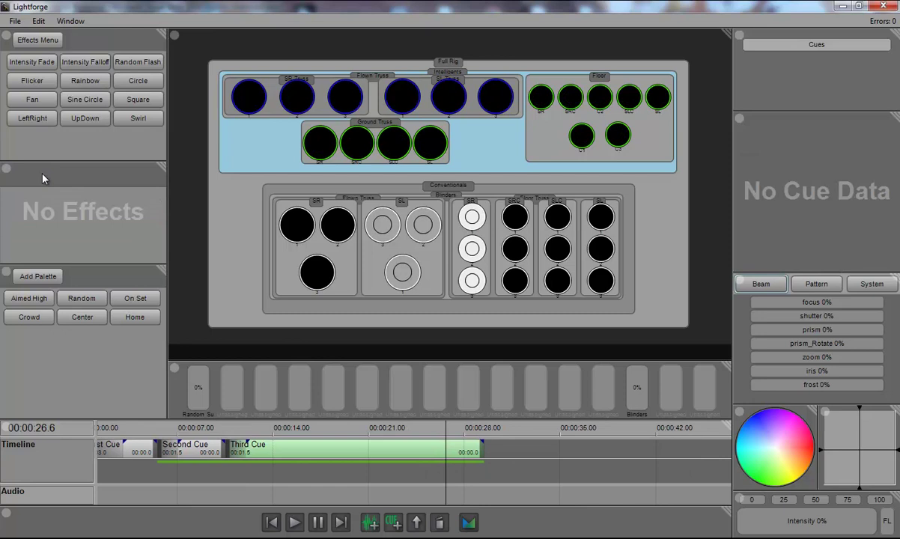
Step: Record a new cue named End Effect after Third Cue on the timeline
click(397, 526)
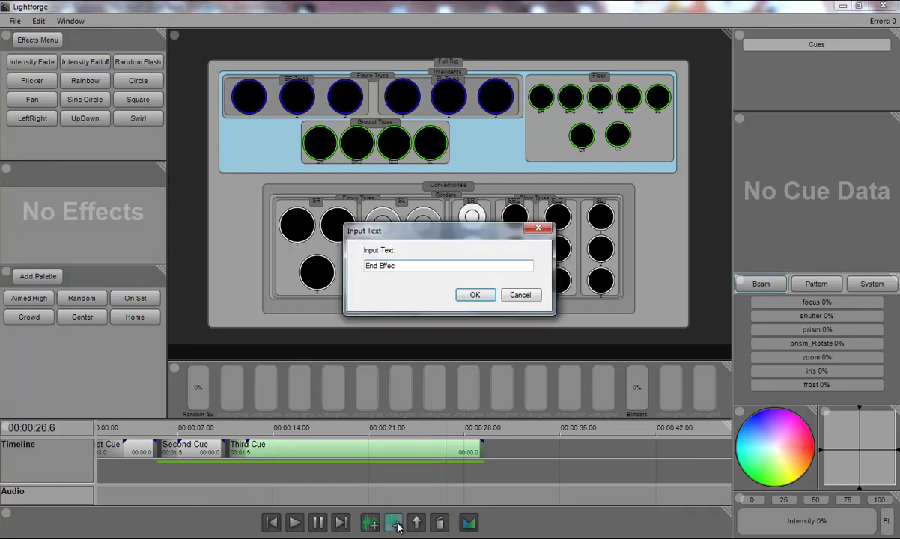
text(End Effect)
key(Return)
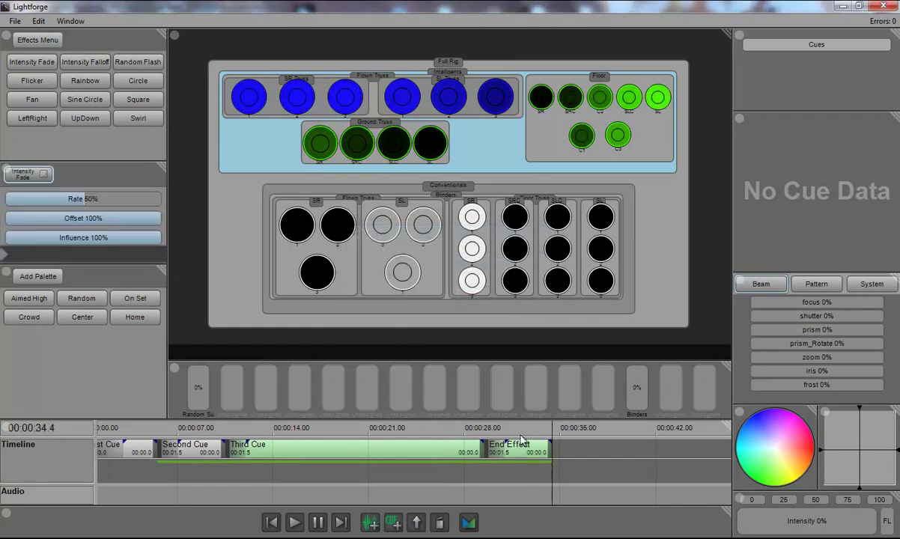
Step: Remove the Intensity Fade within End Effect at about 31 seconds and update that cue
drag(486, 470, 507, 445)
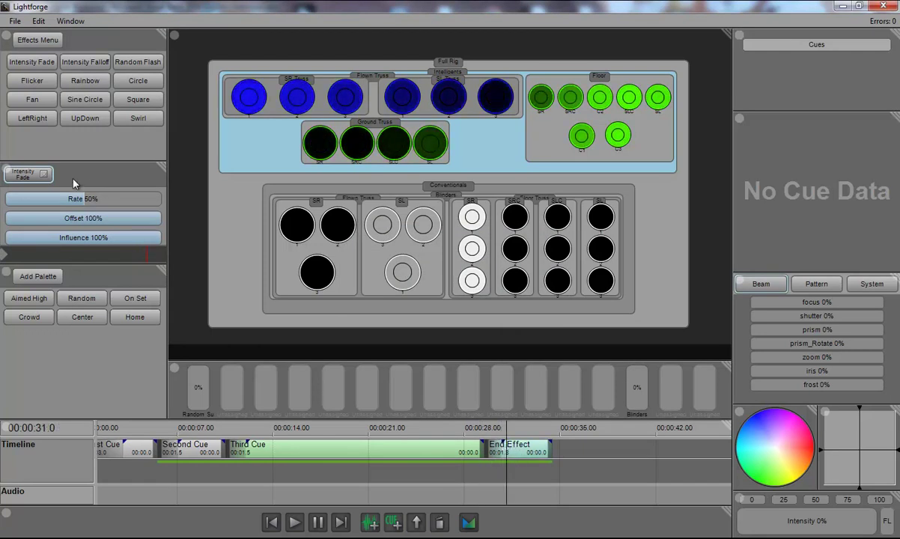
click(44, 175)
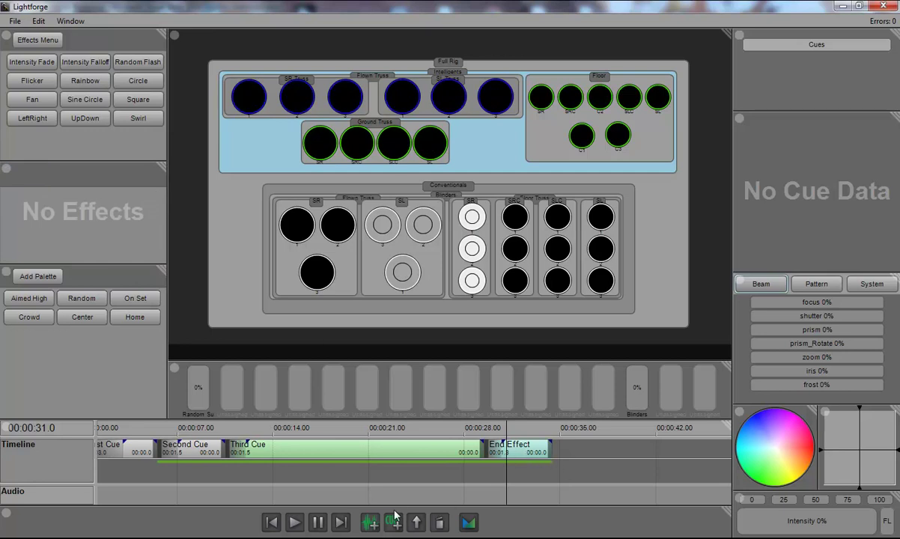
click(416, 522)
click(454, 304)
Step: Keyframe the Intensity Fade's influence at 0% at the effect's start and 100% at about 12.2 seconds on the timeline
click(470, 477)
click(146, 473)
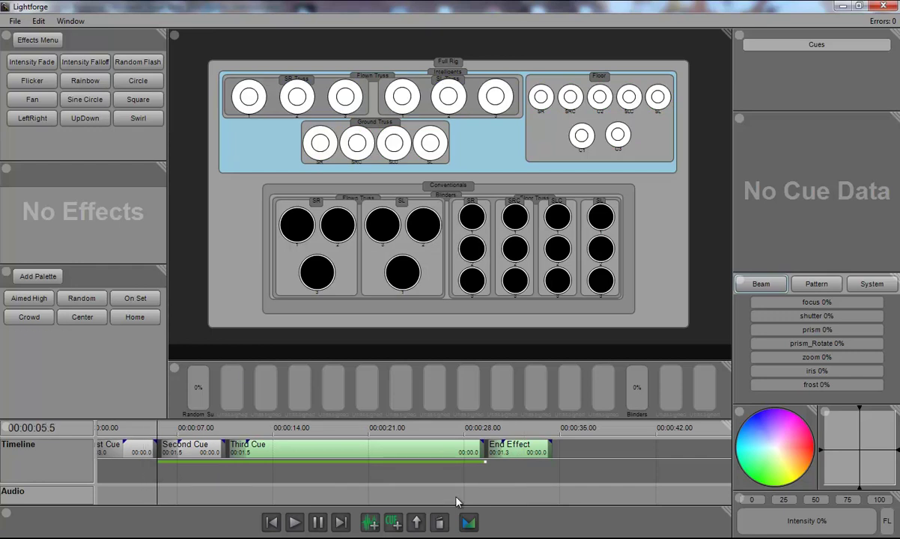
click(426, 468)
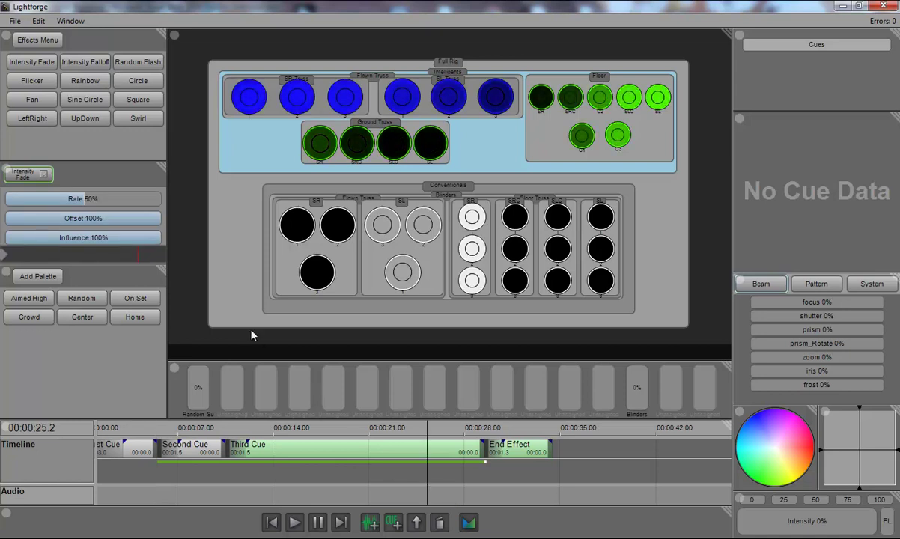
click(109, 255)
mouse_move(105, 258)
mouse_down()
mouse_move(17, 256)
mouse_move(30, 259)
mouse_up()
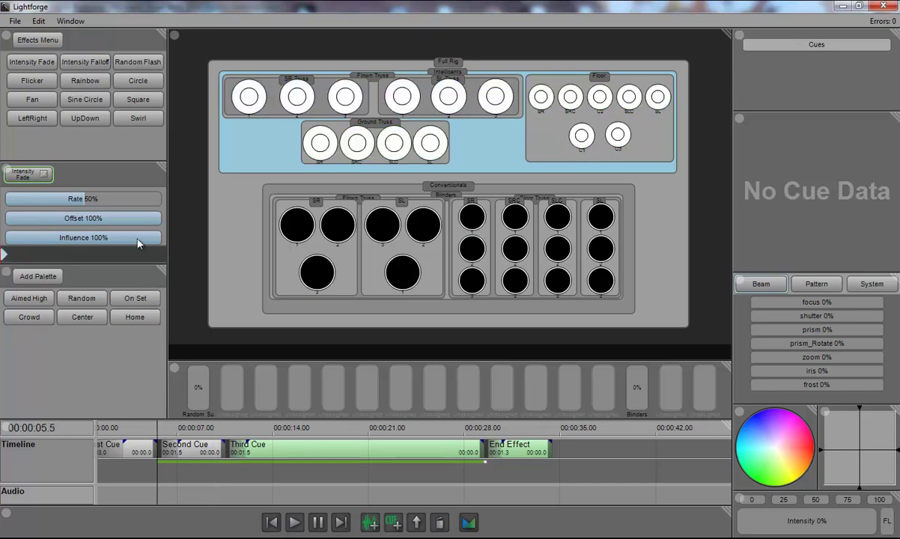
drag(138, 243, 2, 252)
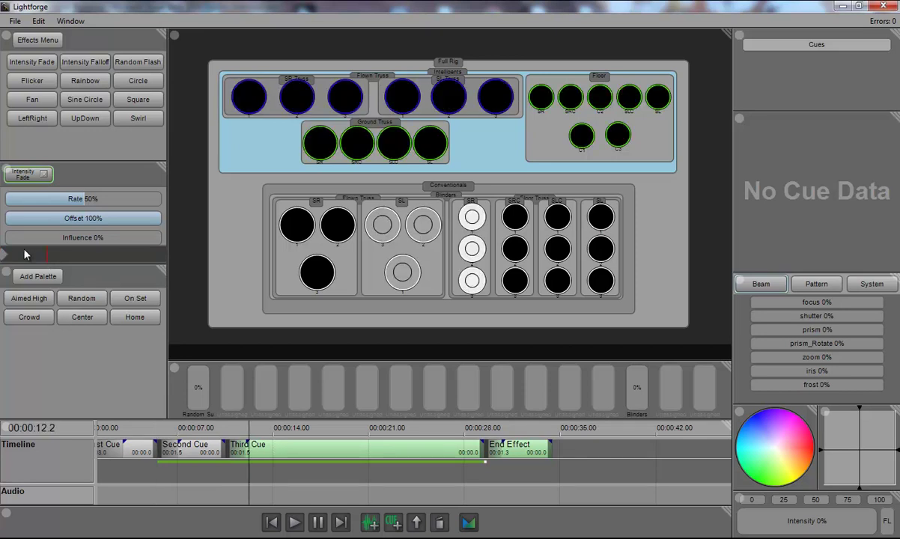
drag(43, 256, 169, 241)
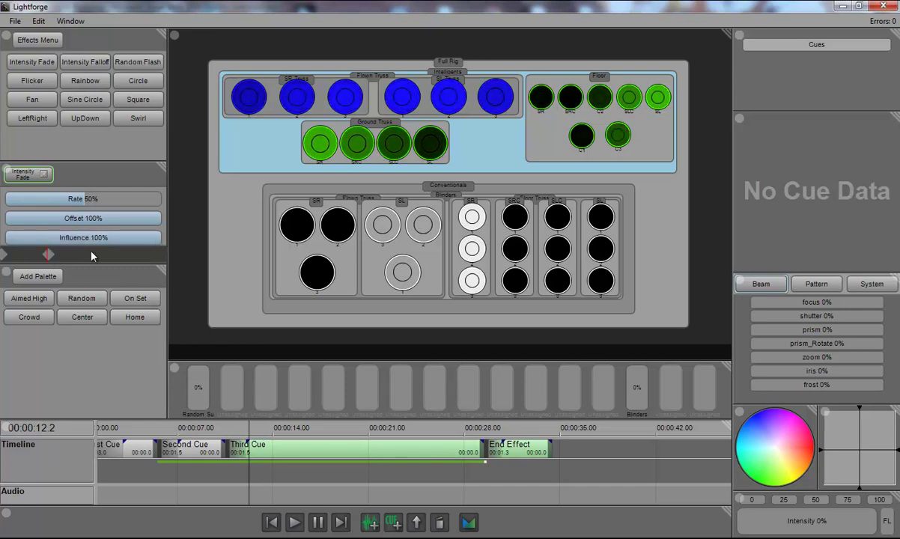
Step: Remove the Intensity Fade from Second Cue and update the cue with the Add To Selected Cue option
click(151, 474)
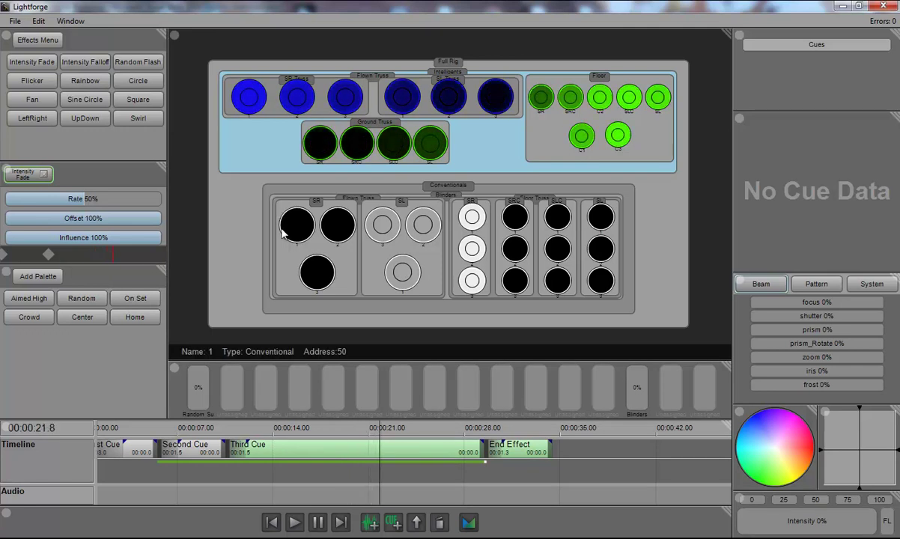
click(179, 424)
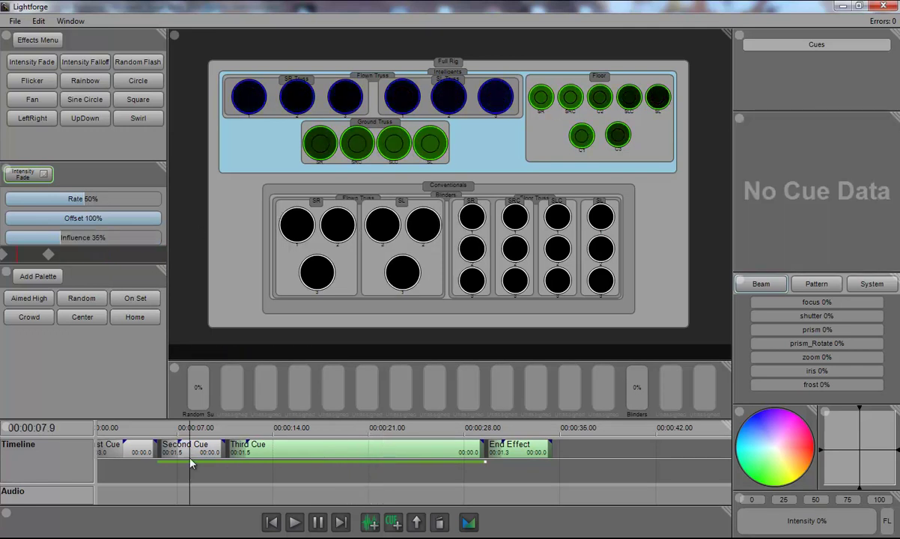
click(43, 173)
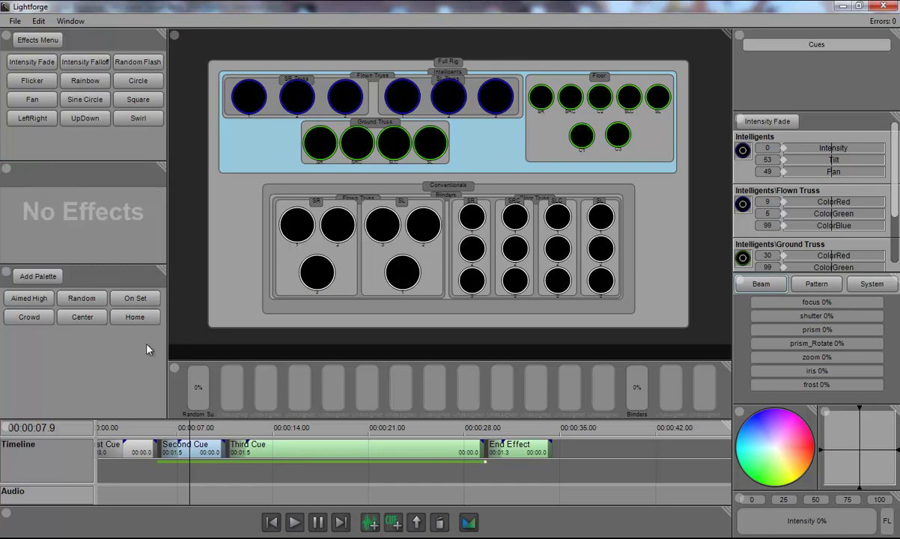
click(416, 521)
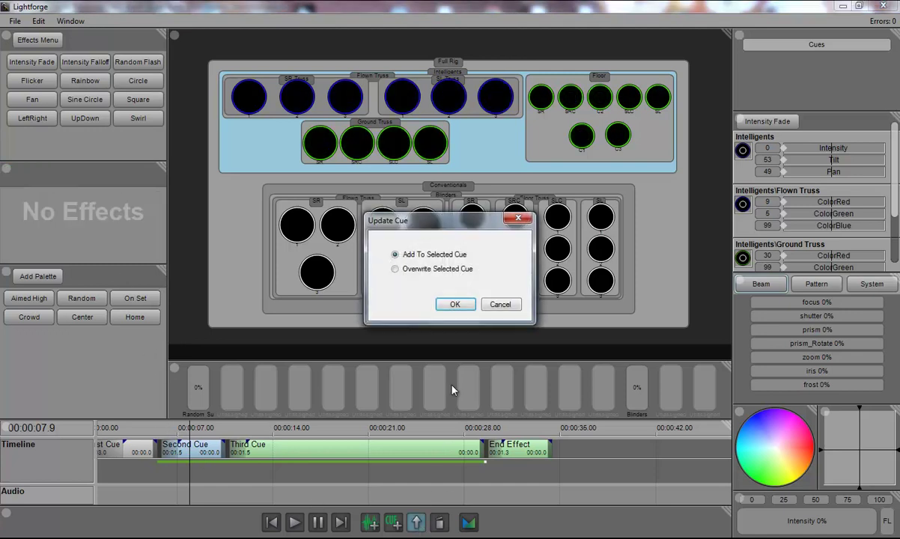
click(455, 304)
Step: Add an Intensity Falloff with 49% center, 84% scale and 100% influence, and set the Intelligents group's intensity to 100%
click(179, 425)
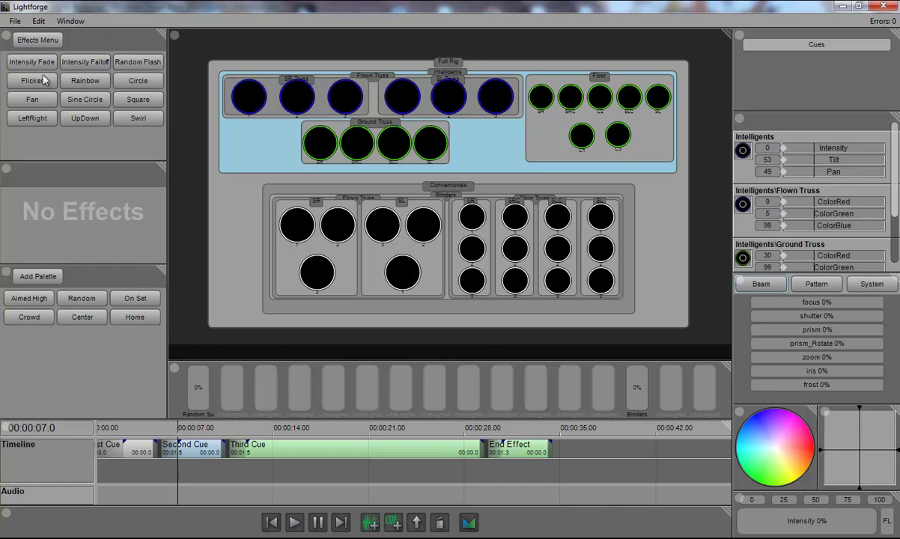
click(94, 61)
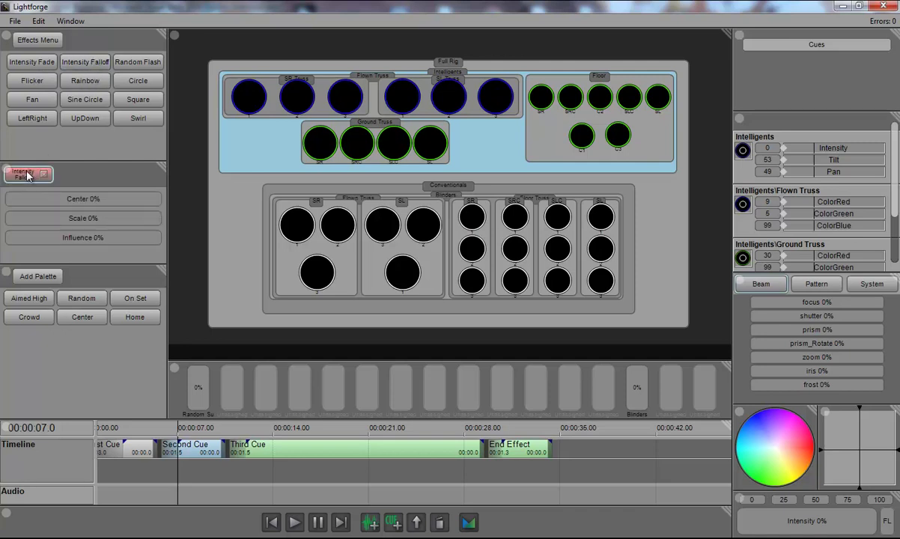
click(83, 199)
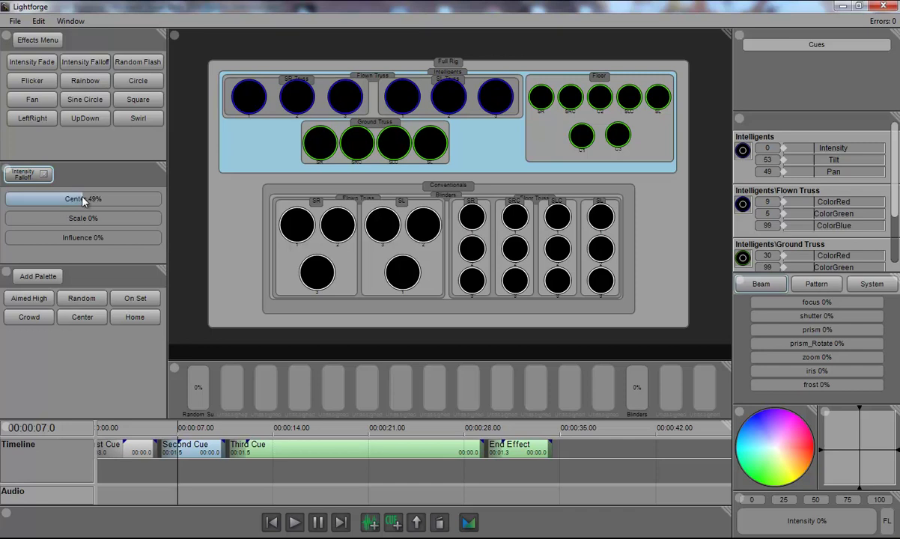
drag(74, 221, 136, 219)
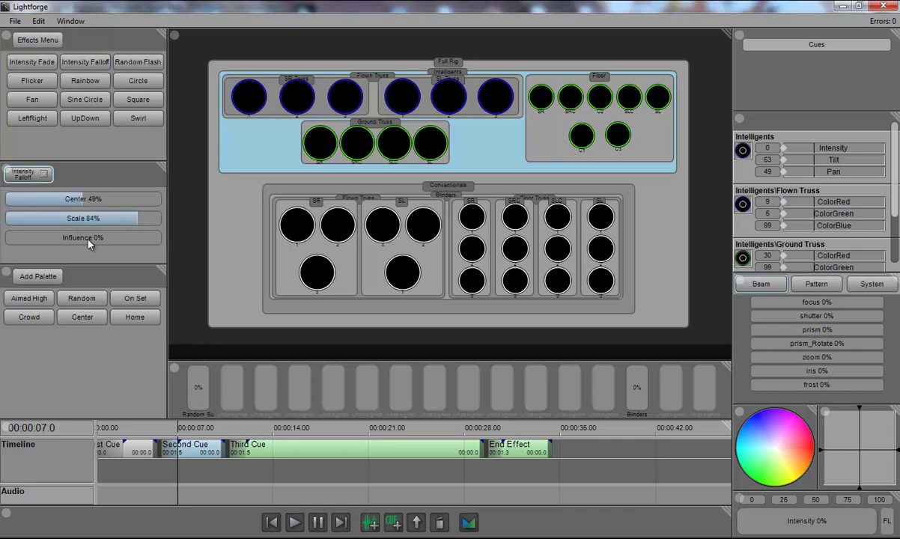
drag(47, 238, 169, 245)
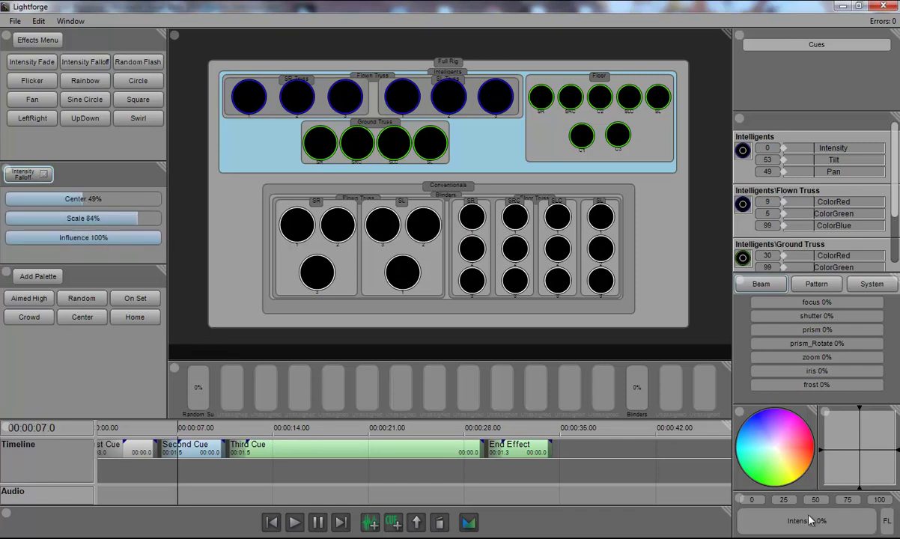
drag(823, 519, 876, 519)
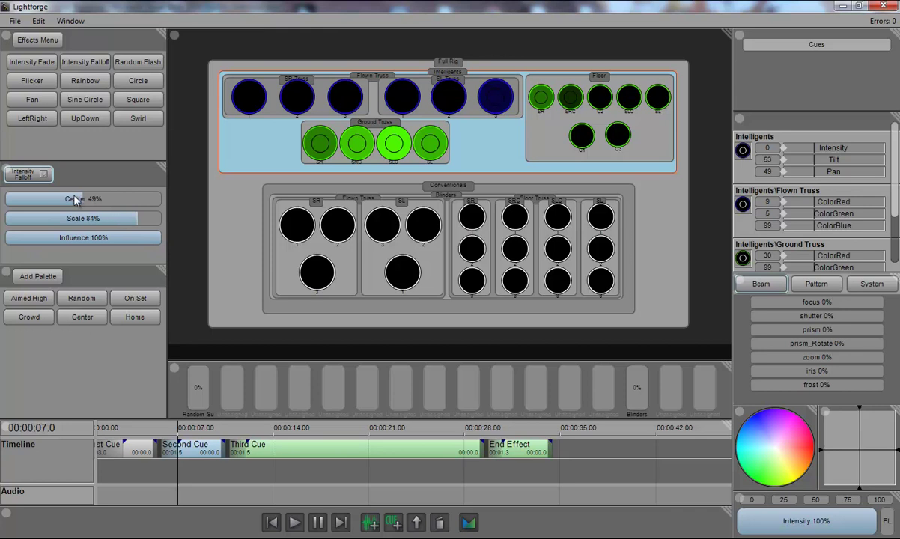
Step: Set the Intensity Falloff's center to 50% and add the effect and current values to Second Cue
mouse_move(74, 199)
mouse_down()
mouse_move(39, 198)
mouse_move(146, 198)
mouse_move(63, 199)
mouse_move(78, 200)
mouse_up()
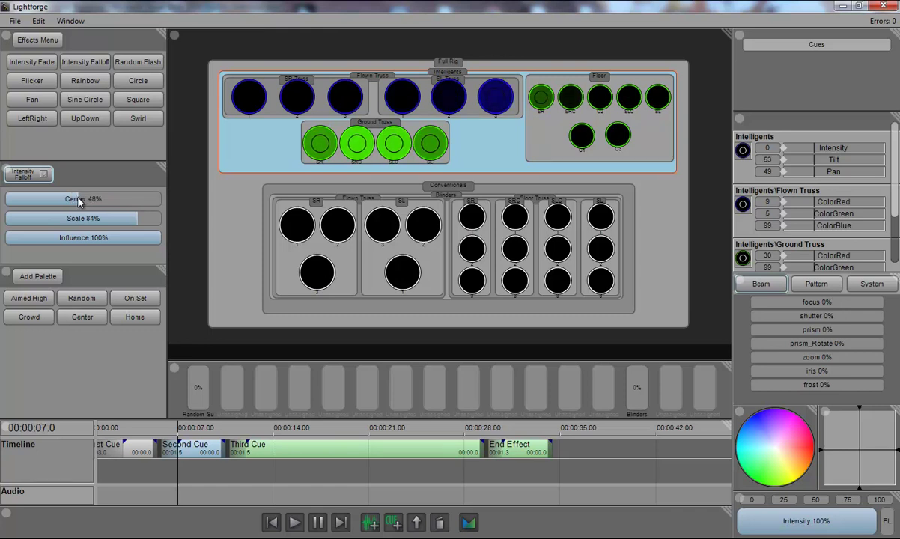
mouse_move(78, 200)
mouse_down()
mouse_move(115, 199)
mouse_move(89, 199)
mouse_up()
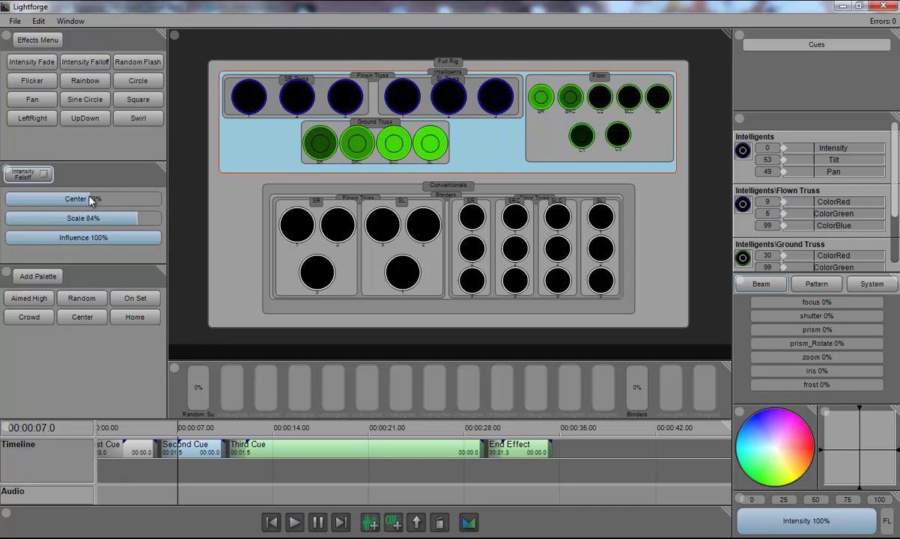
mouse_move(89, 197)
mouse_down()
mouse_move(120, 196)
mouse_move(15, 197)
mouse_move(164, 198)
mouse_move(37, 198)
mouse_move(82, 198)
mouse_up()
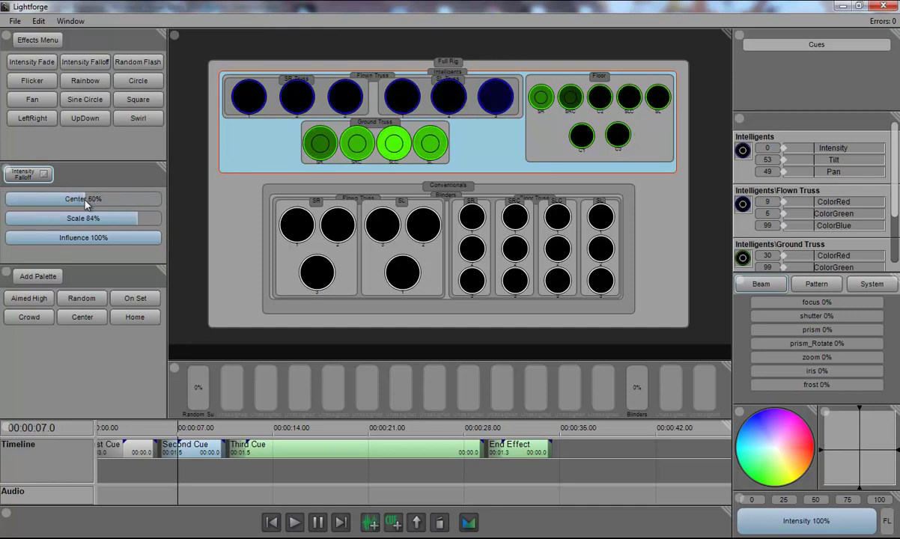
click(416, 522)
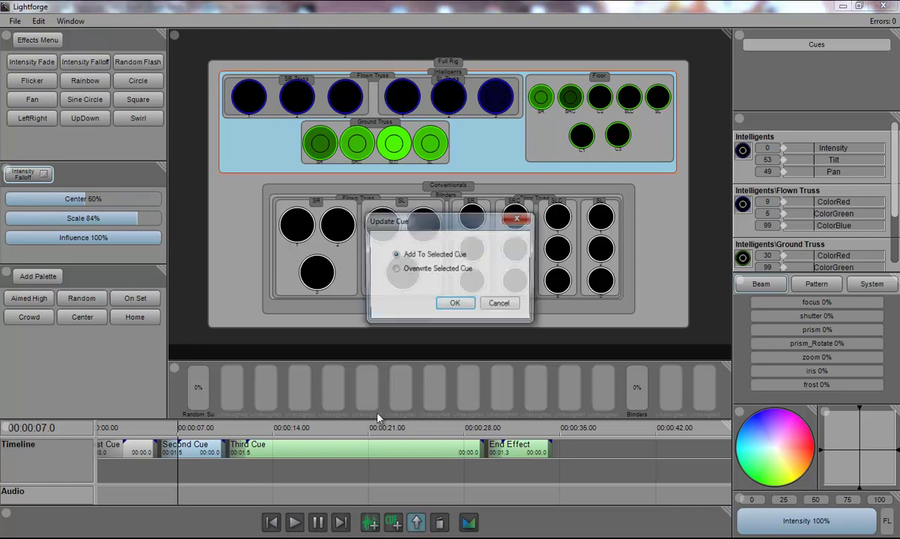
click(453, 305)
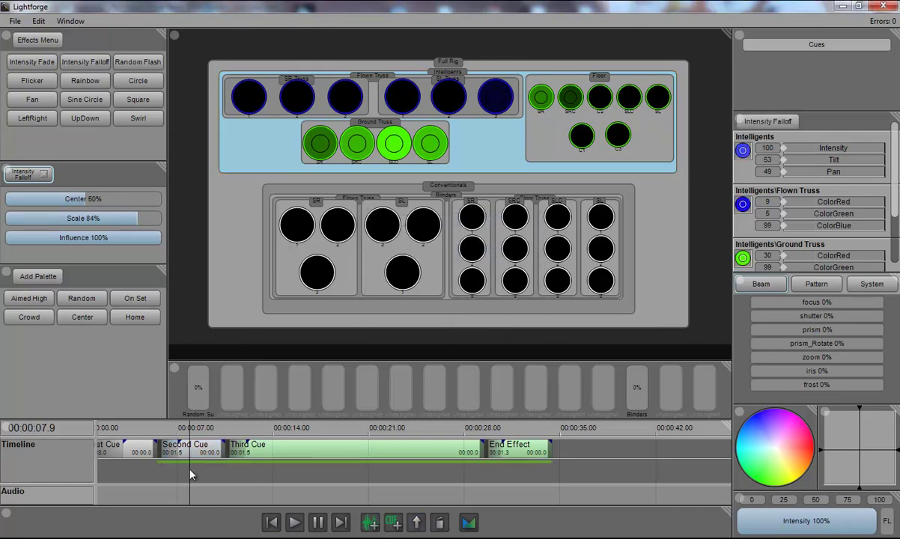
Step: Add four more center keyframes along the Intensity Falloff, ending with 50% at about 30.4 seconds on the timeline
click(178, 440)
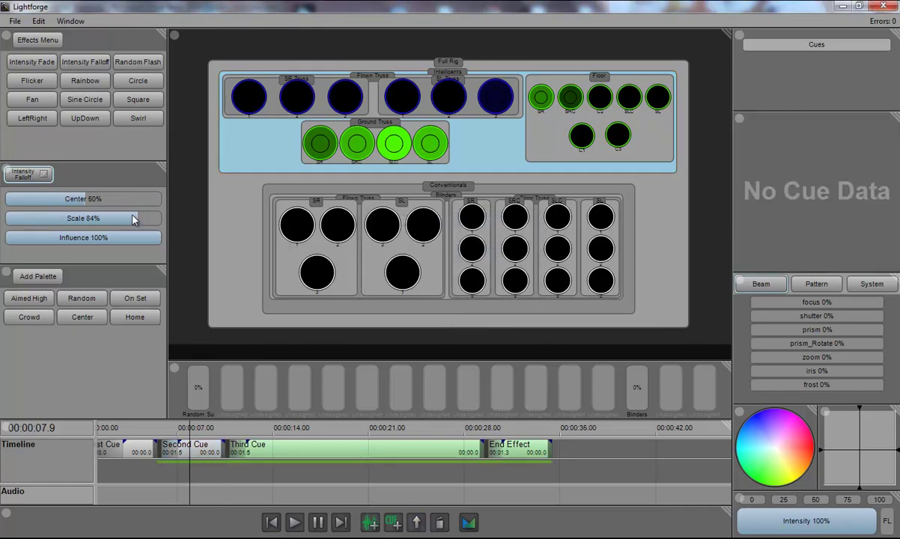
click(202, 475)
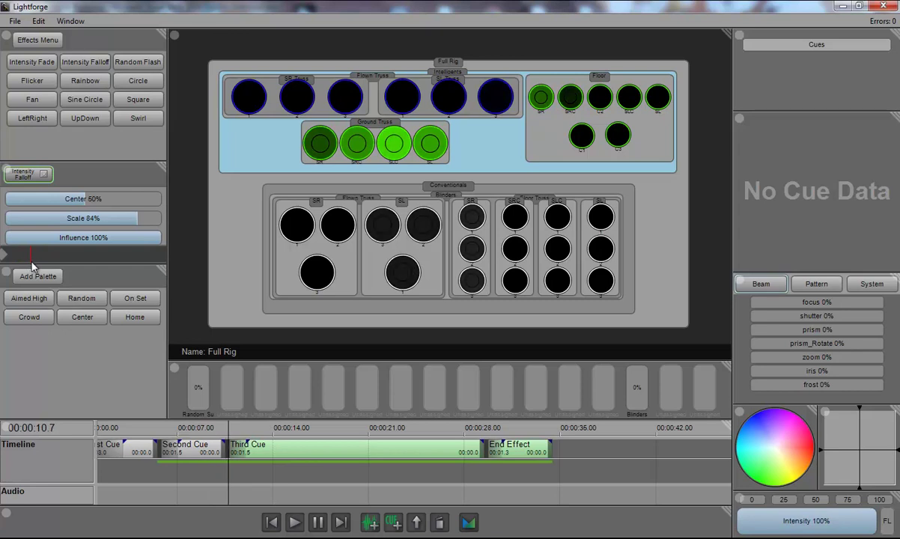
mouse_move(31, 263)
mouse_down()
mouse_move(62, 262)
mouse_move(22, 264)
mouse_up()
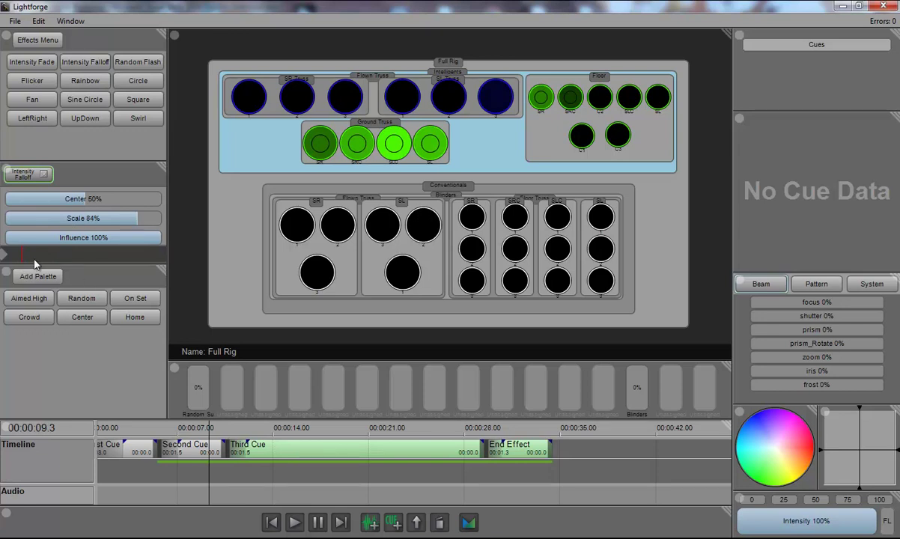
mouse_move(86, 199)
mouse_down()
mouse_move(139, 199)
mouse_move(28, 200)
mouse_move(158, 199)
mouse_move(86, 199)
mouse_up()
click(42, 255)
click(100, 256)
click(142, 255)
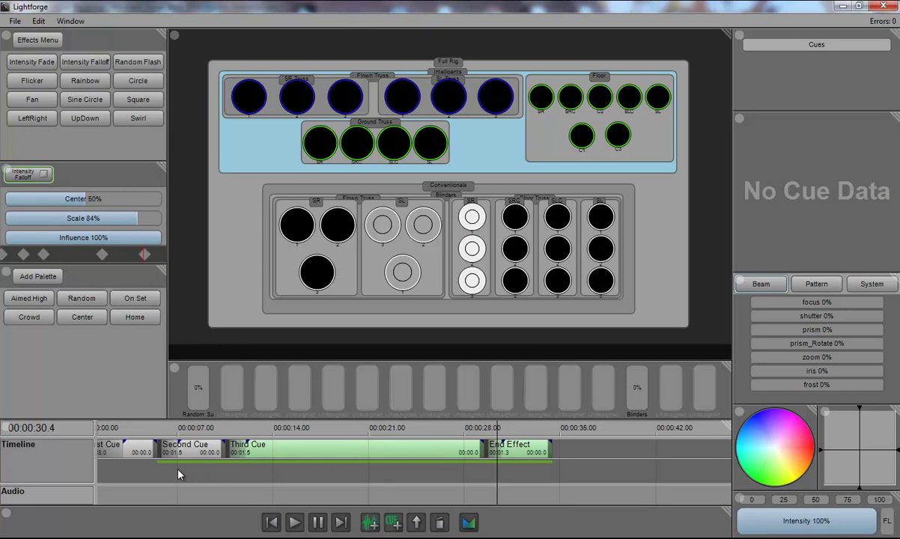
Step: Add intensity keyframes for the Intelligents group in Third Cue and set the first keyframe's value to 93
click(145, 473)
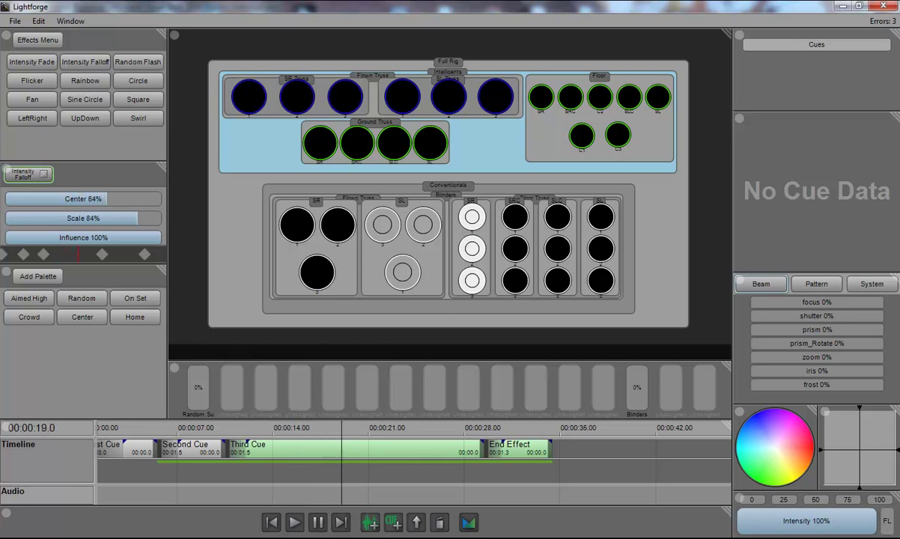
click(299, 457)
click(267, 480)
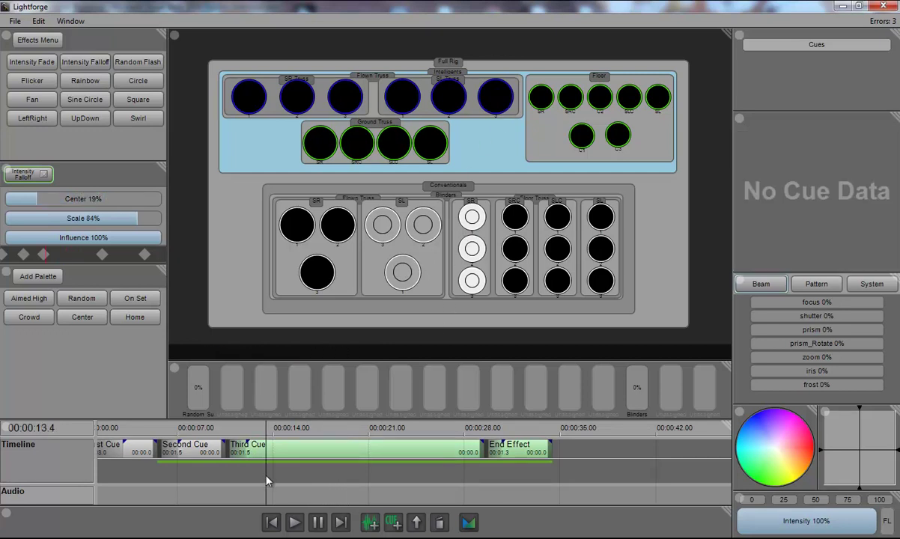
click(191, 475)
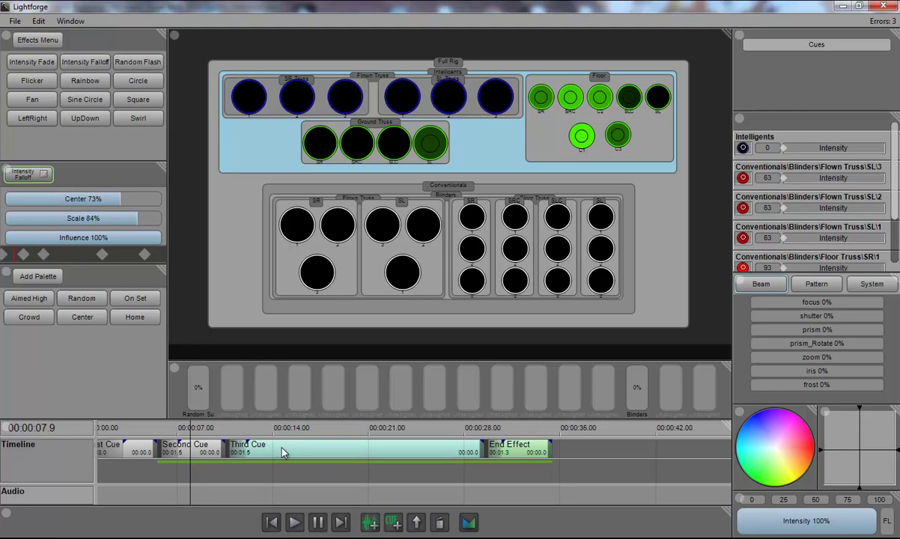
click(272, 479)
click(397, 465)
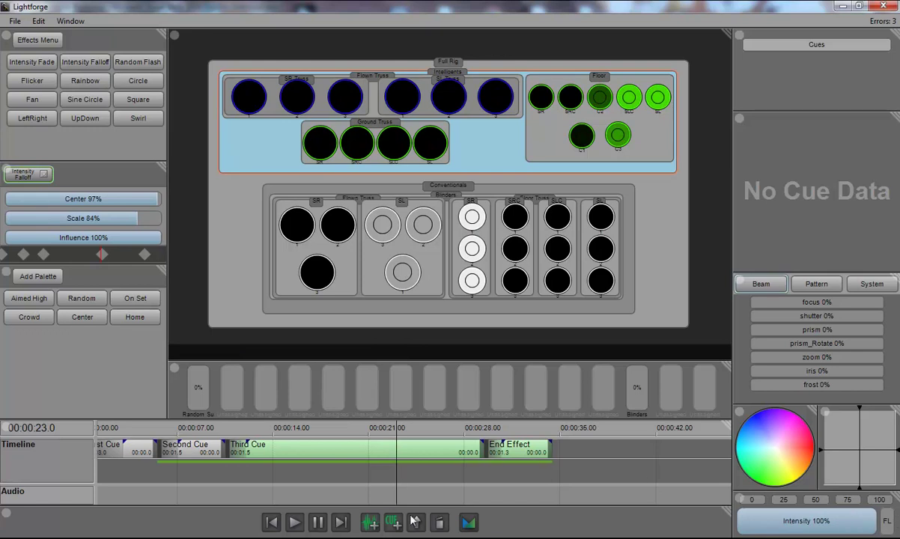
click(340, 455)
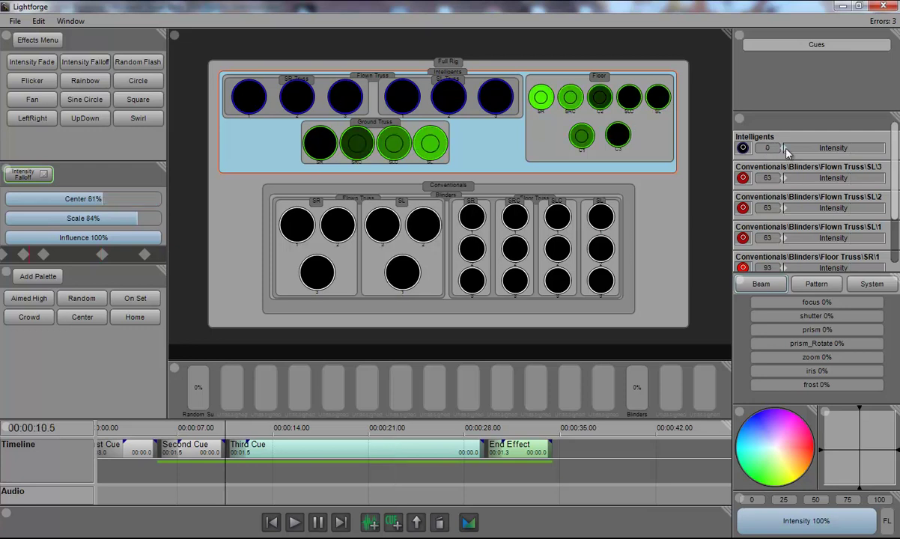
click(767, 152)
drag(765, 150, 757, 341)
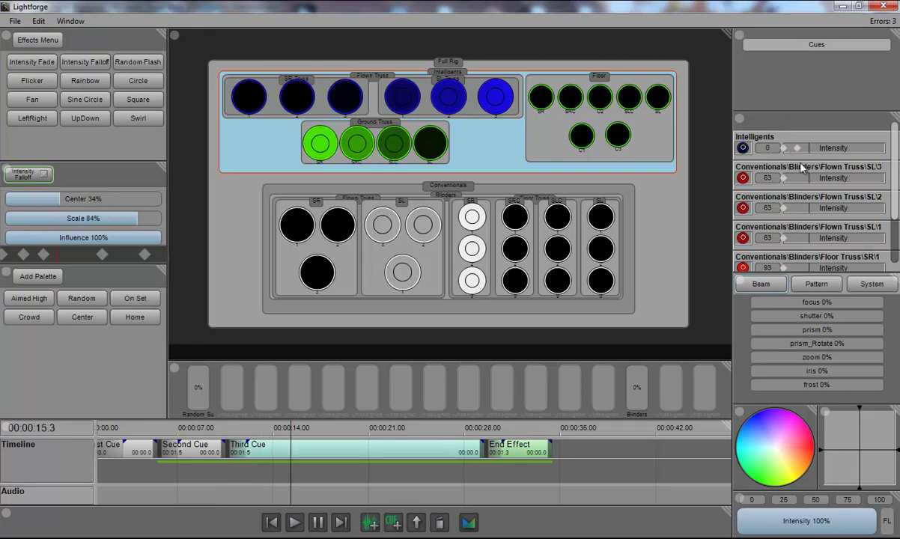
drag(769, 152, 777, 81)
drag(770, 152, 773, 102)
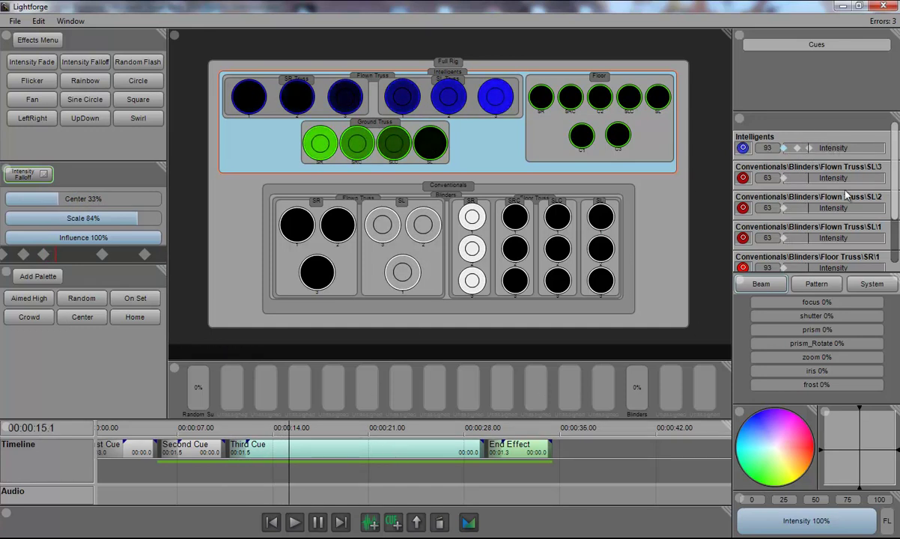
Step: Remove the Intelligents group from Third Cue and play the timeline from 10 seconds to check the effect
right_click(794, 137)
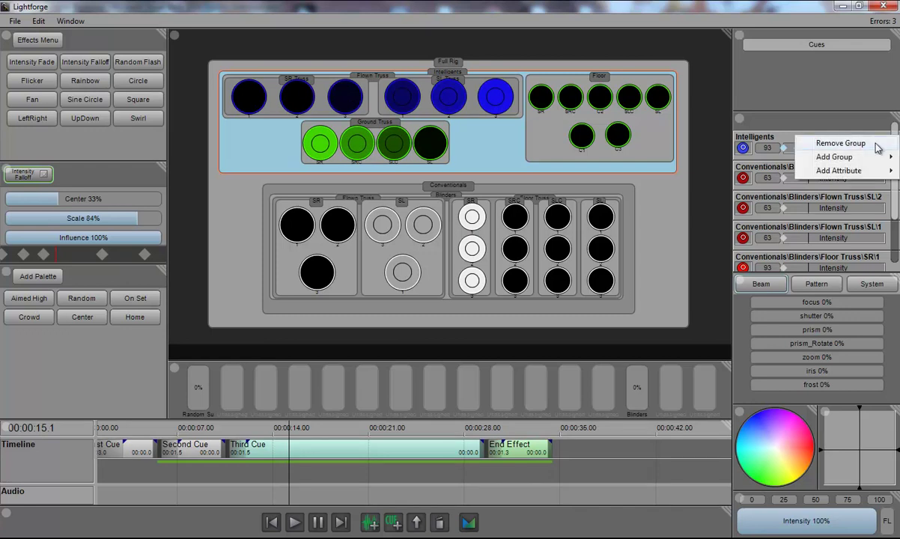
click(876, 144)
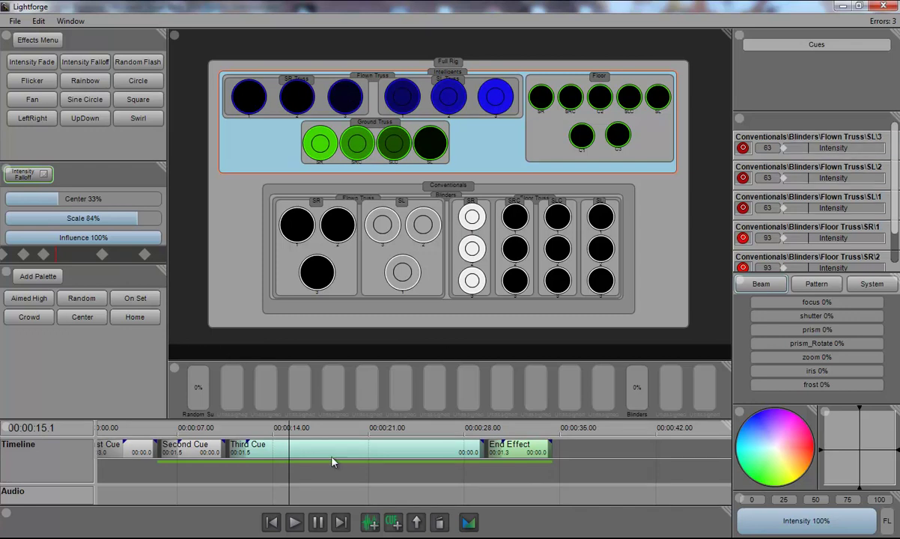
click(314, 471)
click(311, 453)
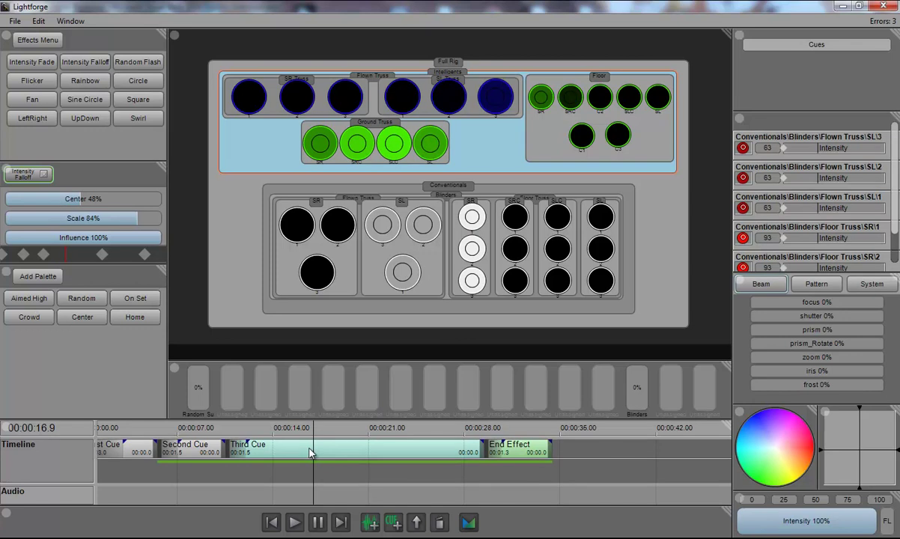
click(219, 479)
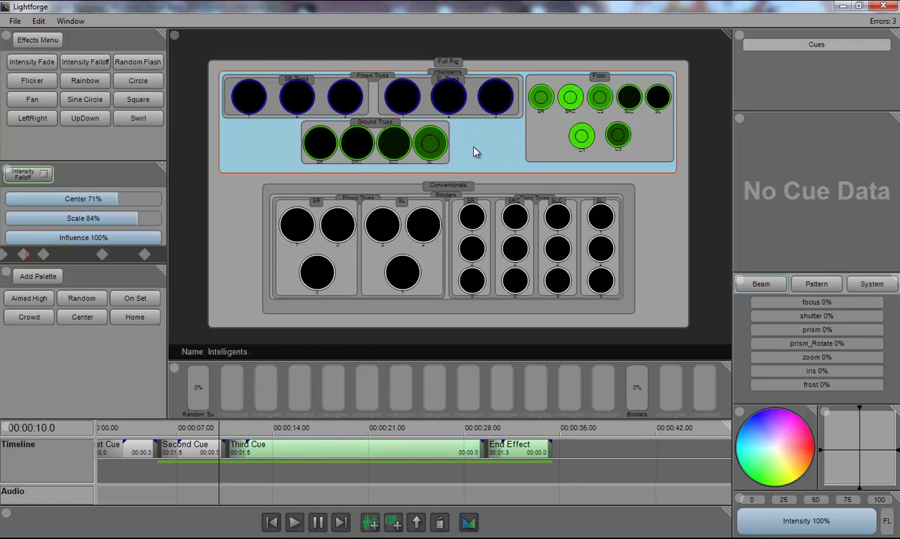
key(space)
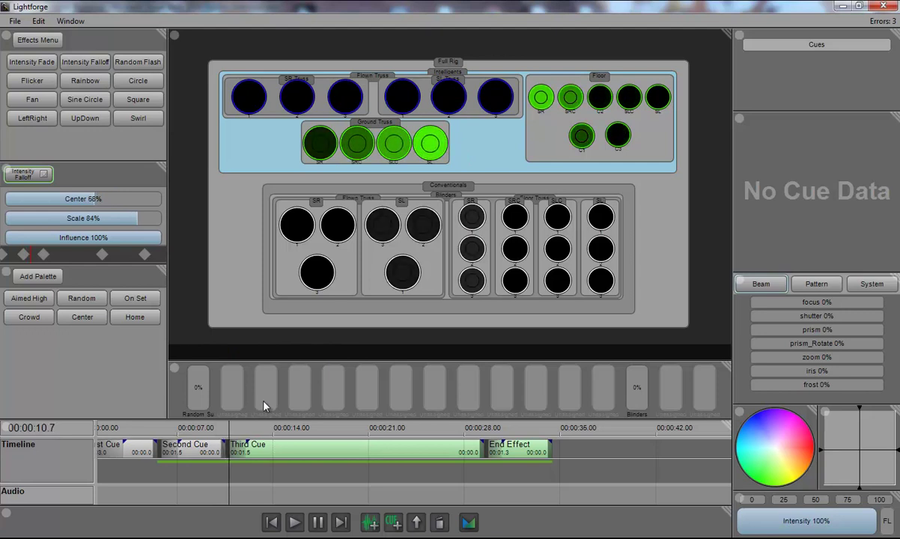
Step: Move the last two Intensity Falloff center keyframes earlier and preview Third Cue around 21 seconds
click(29, 198)
drag(29, 198, 52, 198)
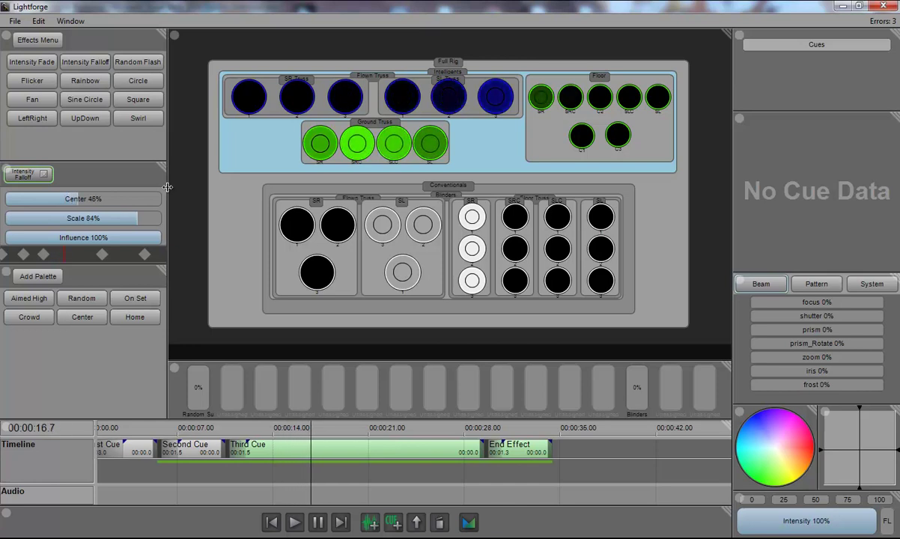
click(99, 254)
drag(96, 255, 74, 254)
drag(142, 255, 117, 255)
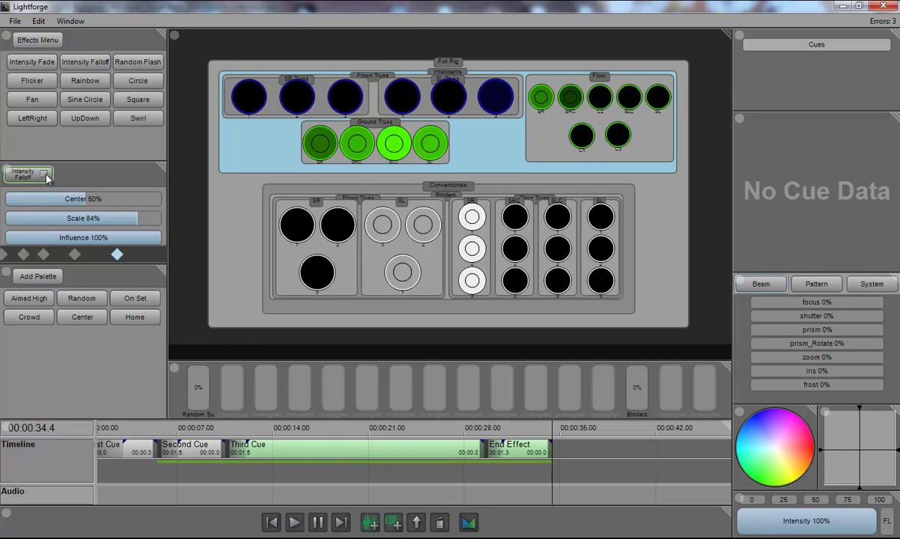
click(372, 472)
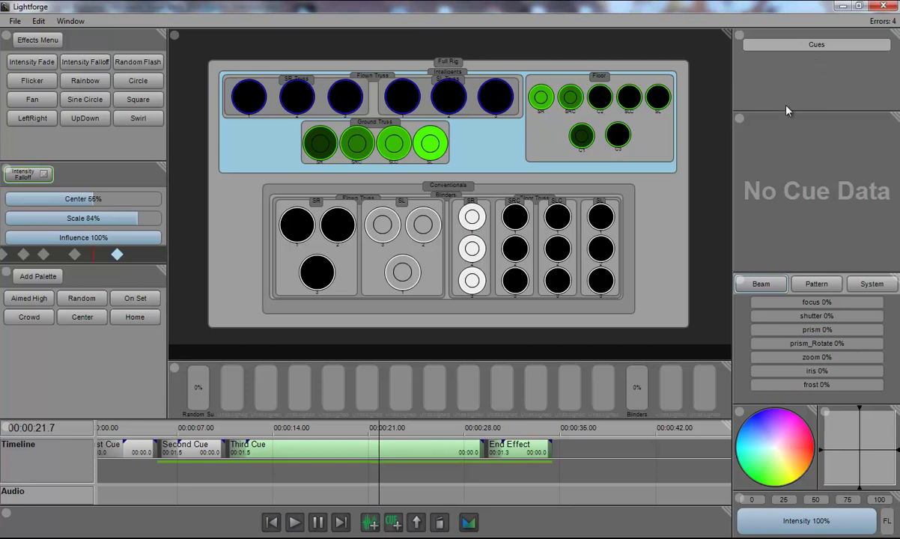
Step: Create a cuelist named New Cuelist
right_click(802, 78)
click(835, 88)
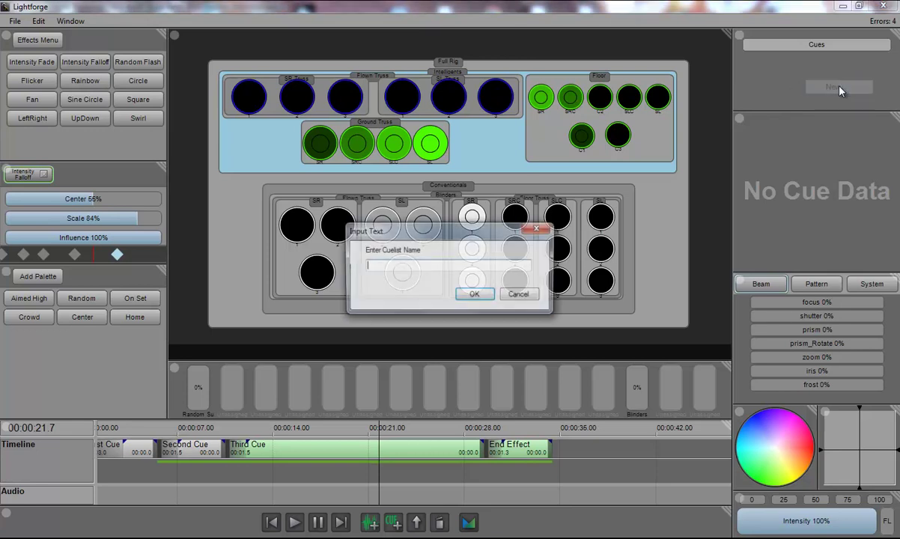
text(New )
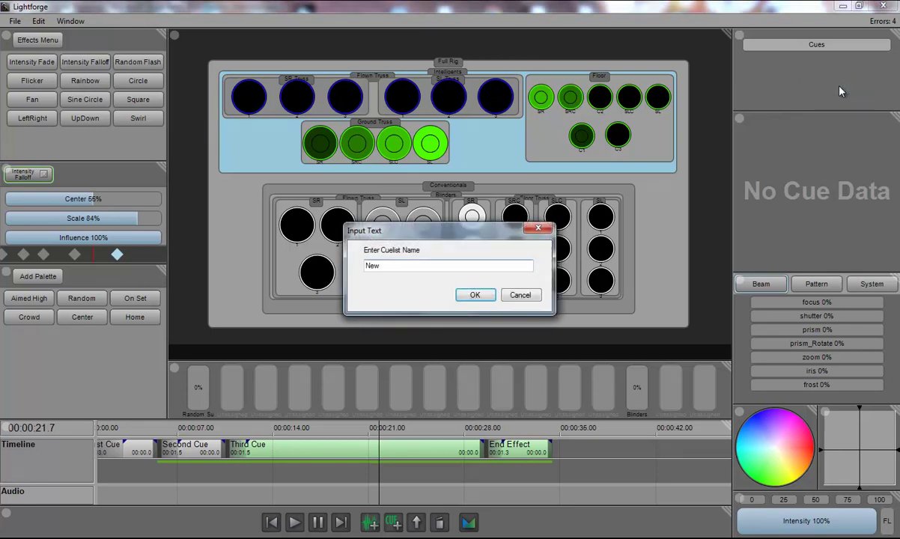
text(Cuelist)
key(Return)
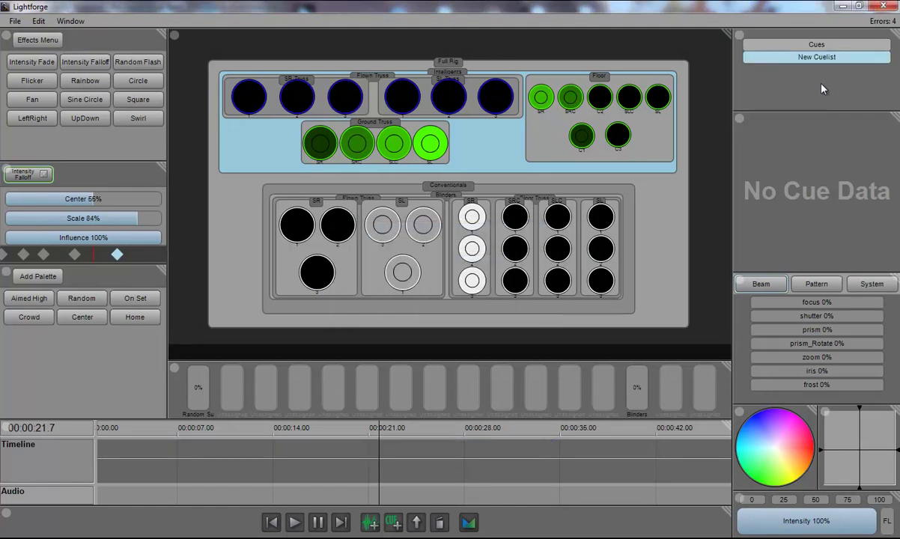
Step: At 3 seconds, set the Intelligents group to 100% intensity and red, and record the look as a cue named Test
click(124, 458)
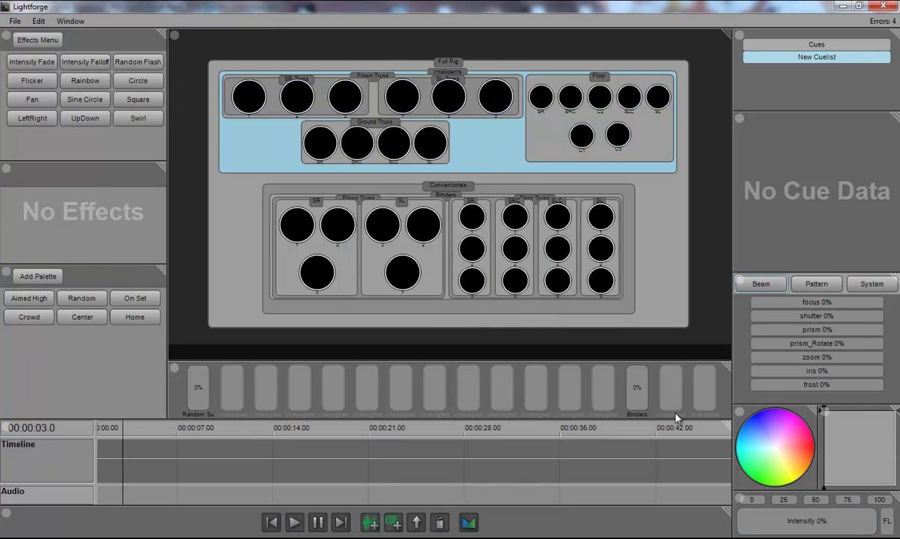
click(776, 521)
drag(778, 453, 821, 461)
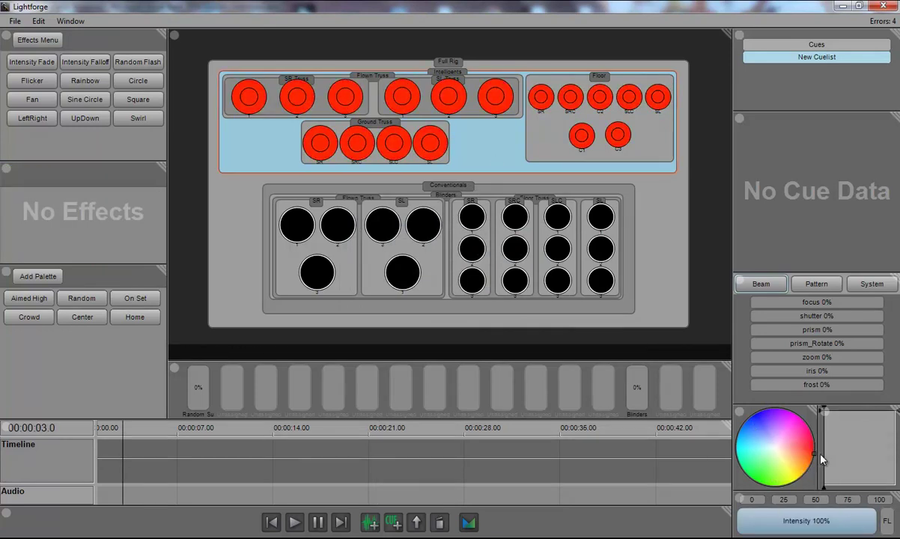
click(393, 522)
text(Test)
key(Return)
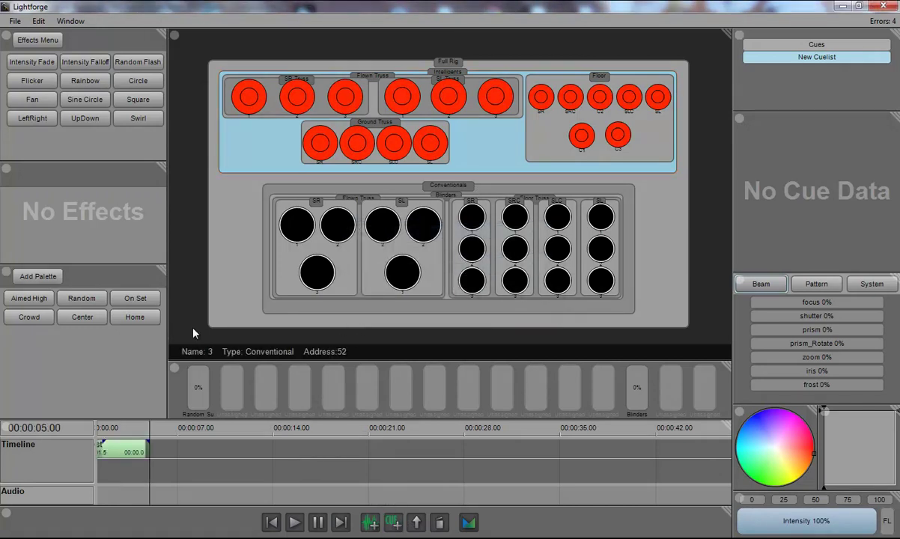
Step: Select the Test cue and shorten its fade-in time to 0 seconds
click(127, 471)
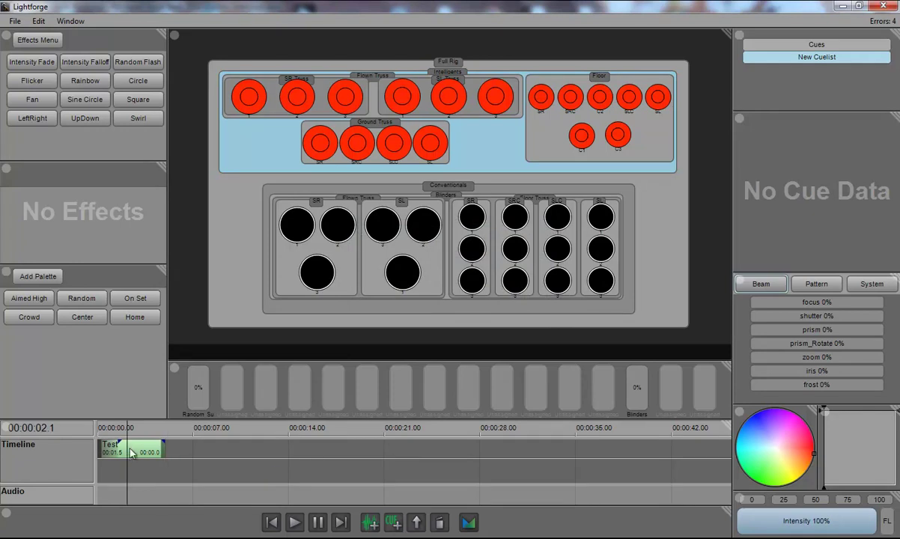
click(120, 448)
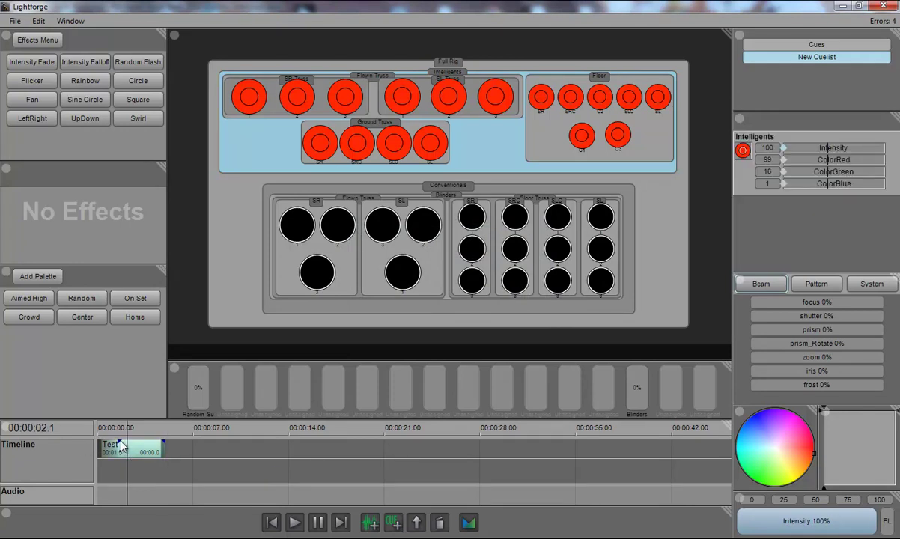
click(112, 466)
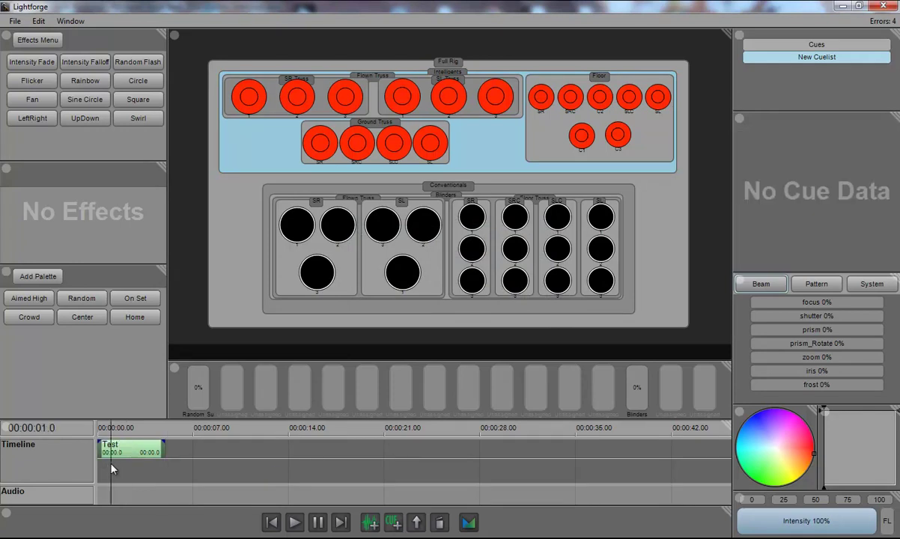
Step: Switch to the Cues cuelist to preview its timeline, and return to New Cuelist and play the Test cue
click(816, 46)
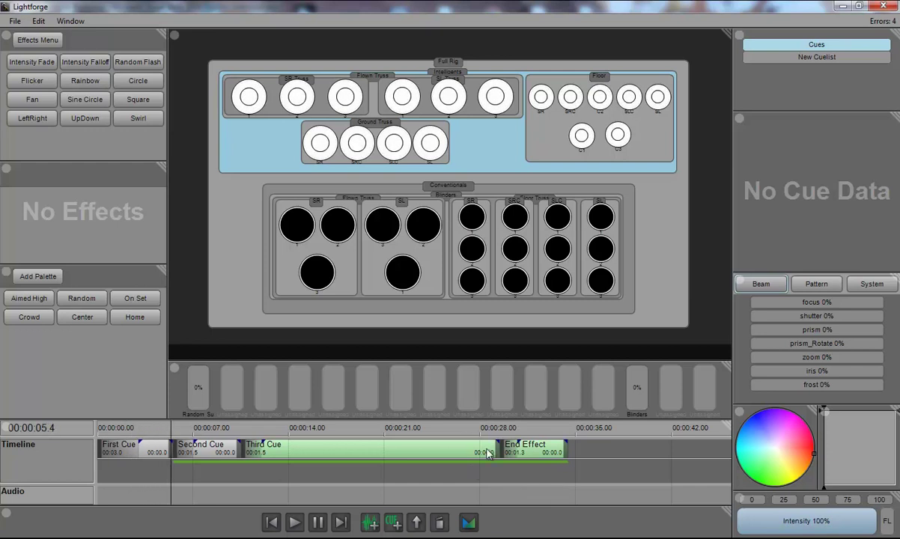
click(440, 471)
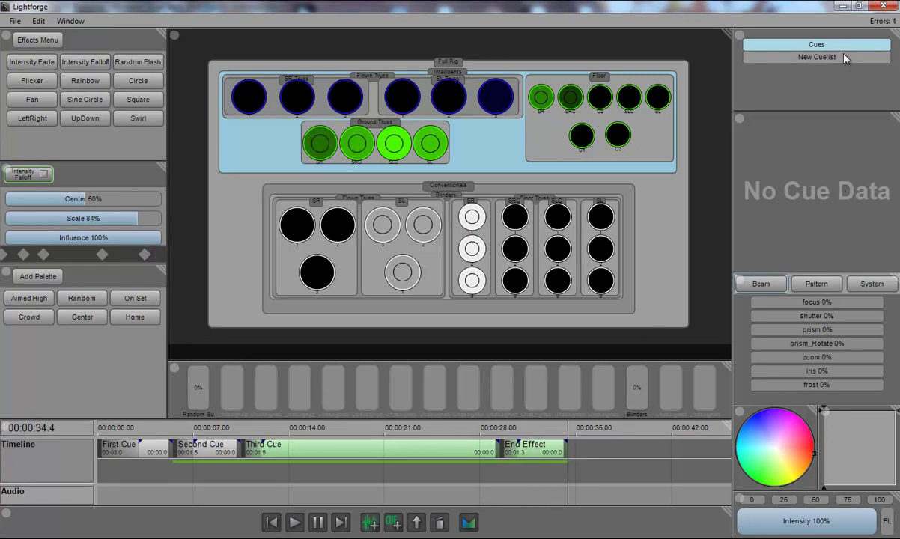
click(784, 56)
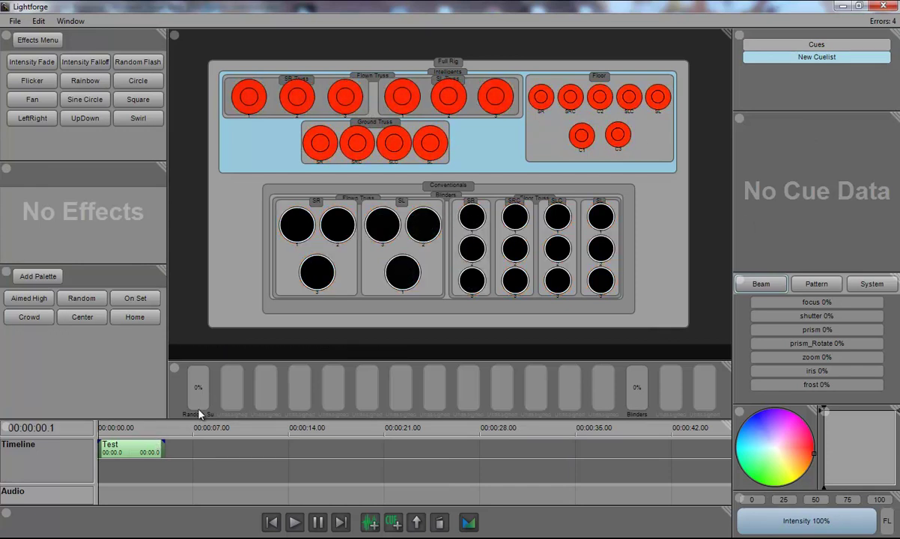
key(space)
Step: Replace the cue editor with the DMXView
click(739, 120)
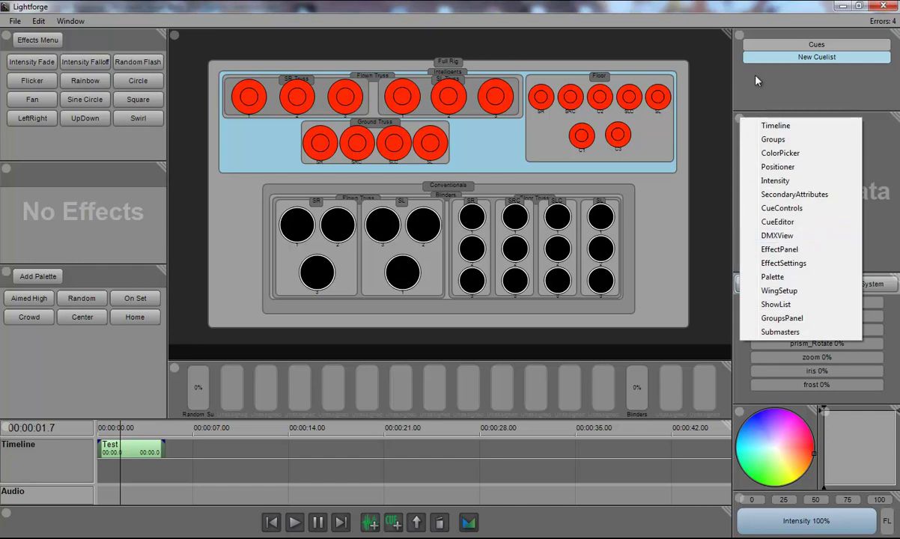
click(740, 121)
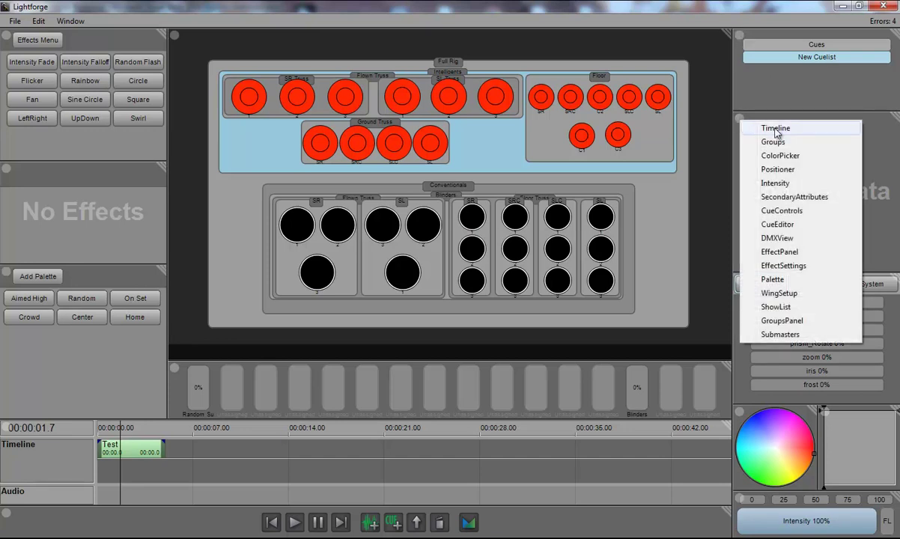
click(779, 238)
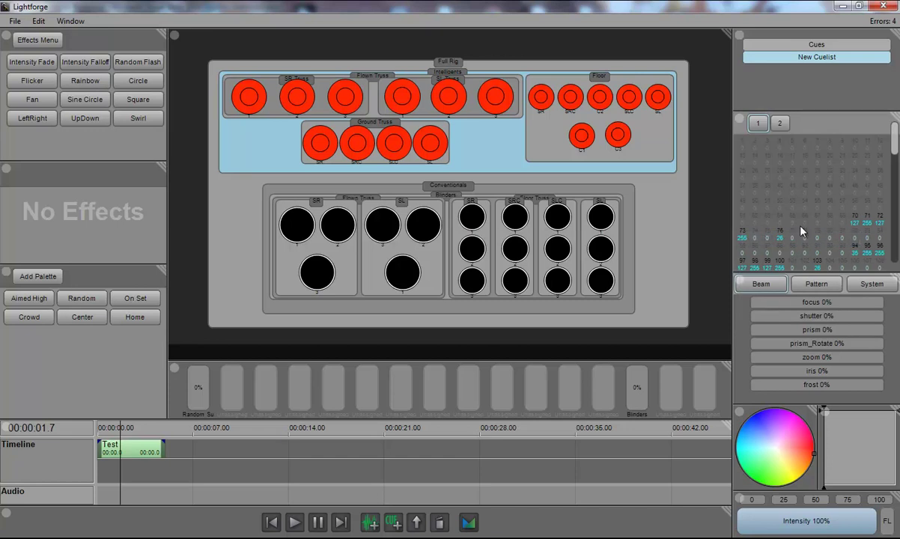
Step: Select the Full Rig group and examine the DMX channel values of its fixtures in universe 1
click(673, 199)
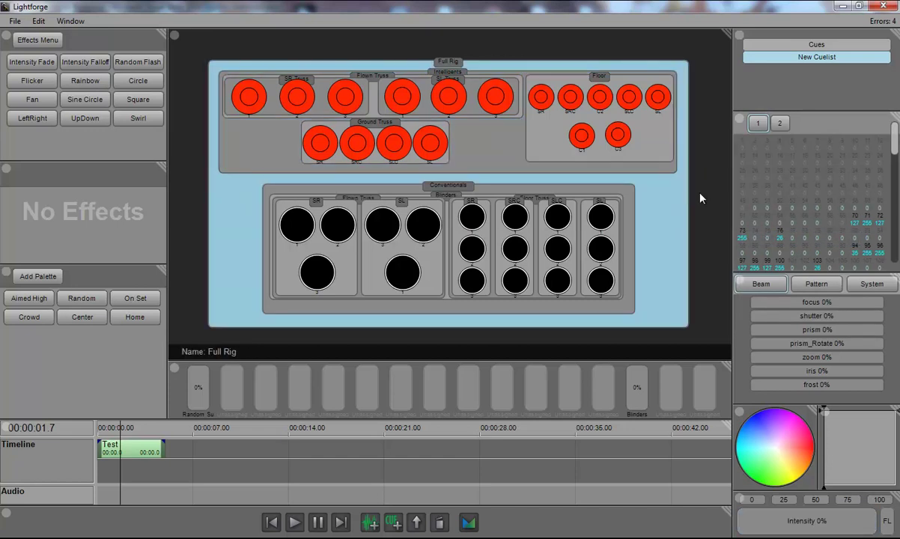
scroll(895, 150, down, 3)
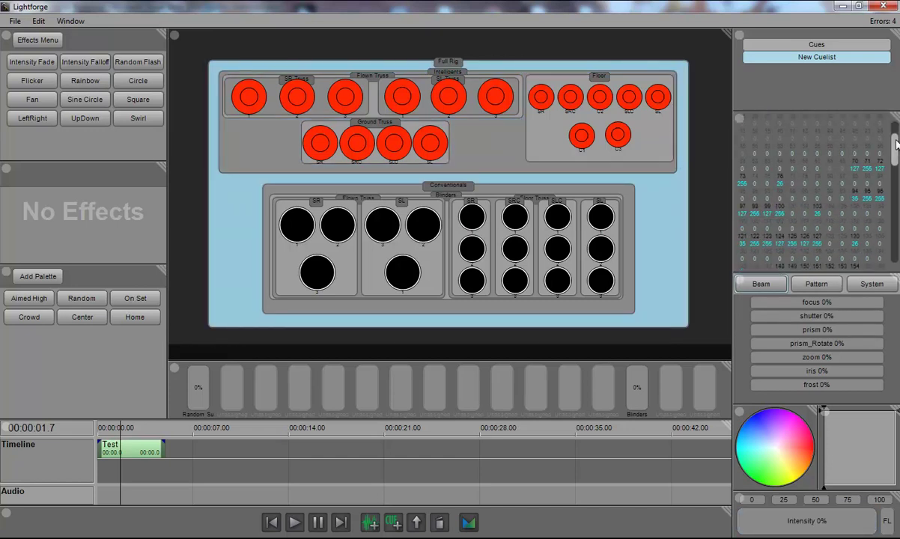
drag(895, 150, 892, 199)
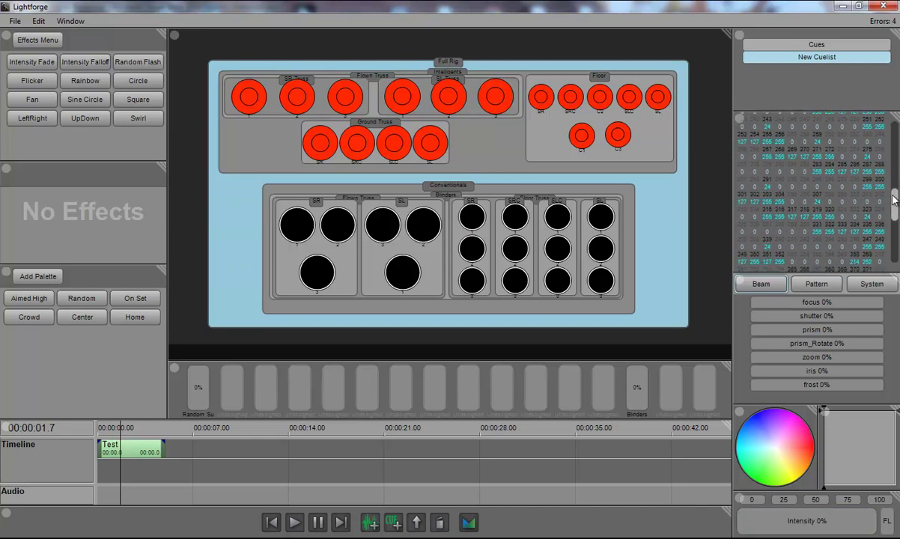
scroll(893, 199, up, 7)
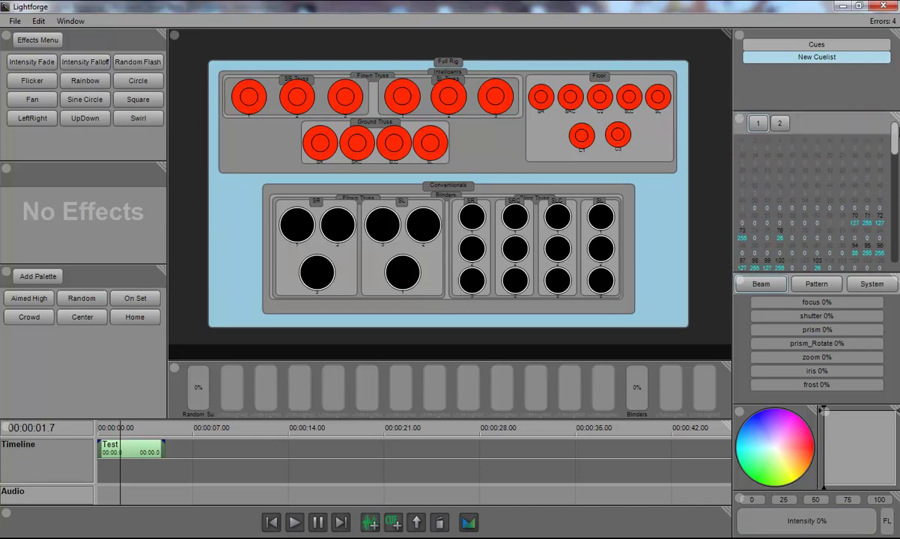
scroll(896, 174, down, 5)
drag(896, 173, 896, 129)
drag(895, 139, 893, 174)
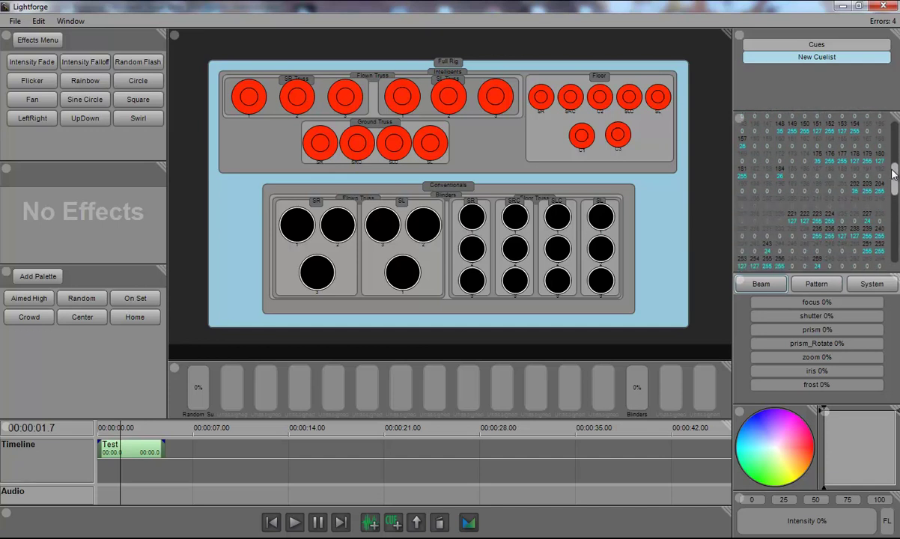
drag(895, 178, 895, 134)
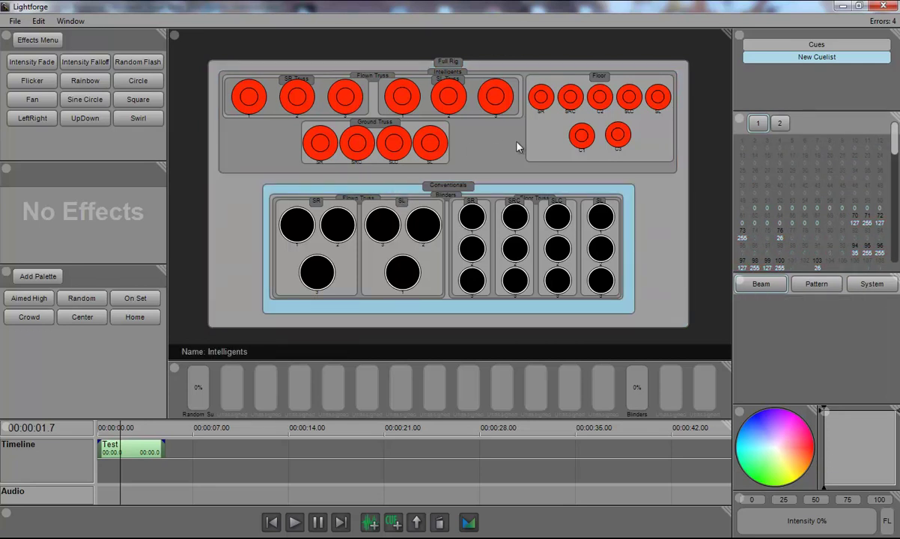
Step: Select SL Truss fixtures 3 and 2 and the Intelligents group in turn to compare their highlighted DMX channels
click(501, 111)
drag(895, 136, 895, 209)
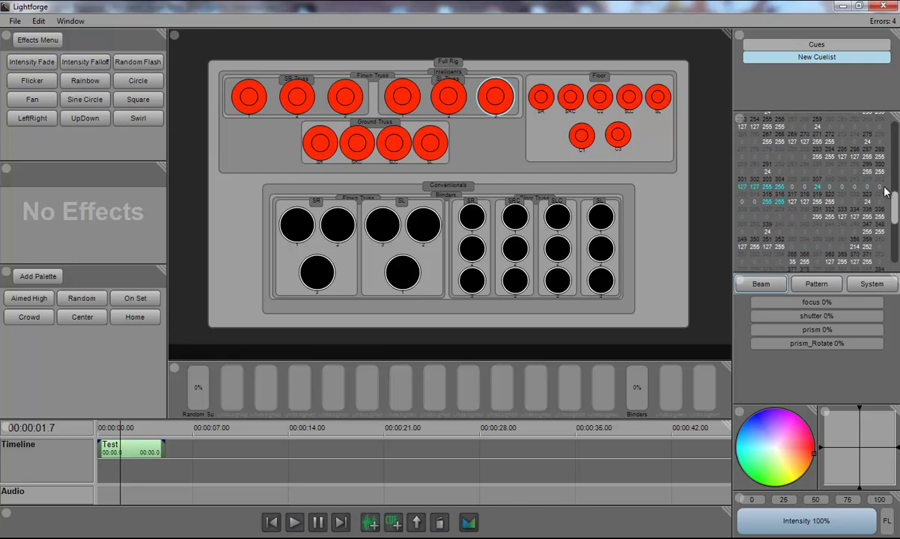
click(449, 96)
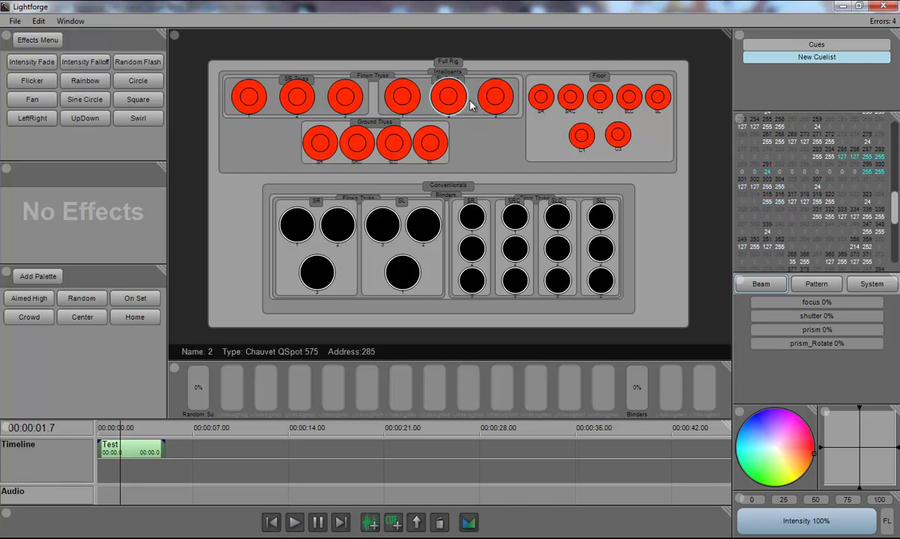
click(494, 146)
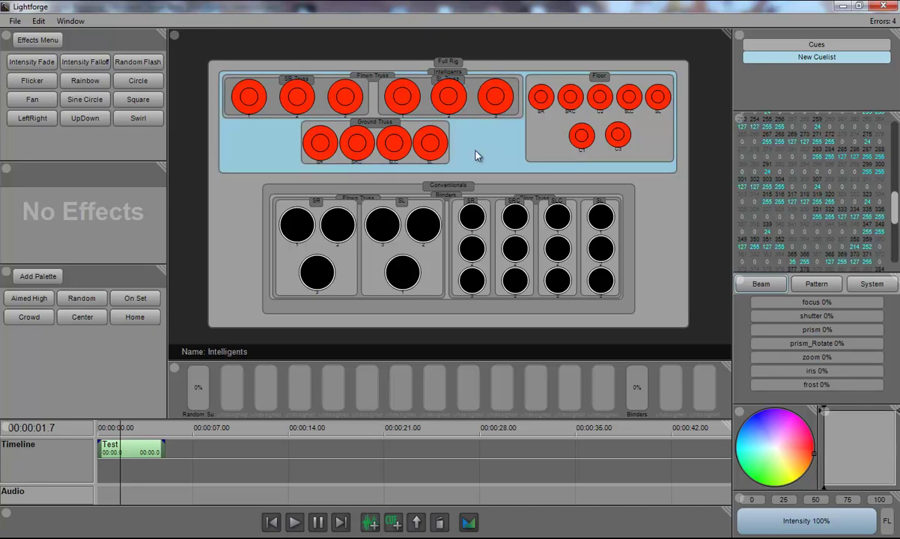
scroll(851, 187, up, 5)
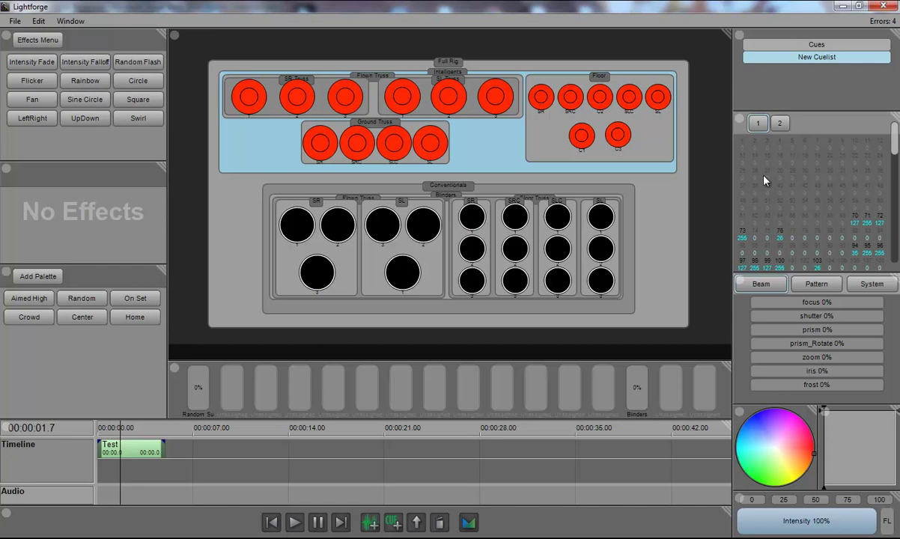
Step: Show the DMX channels of universe 2 and select the Full Rig group
click(758, 124)
click(780, 124)
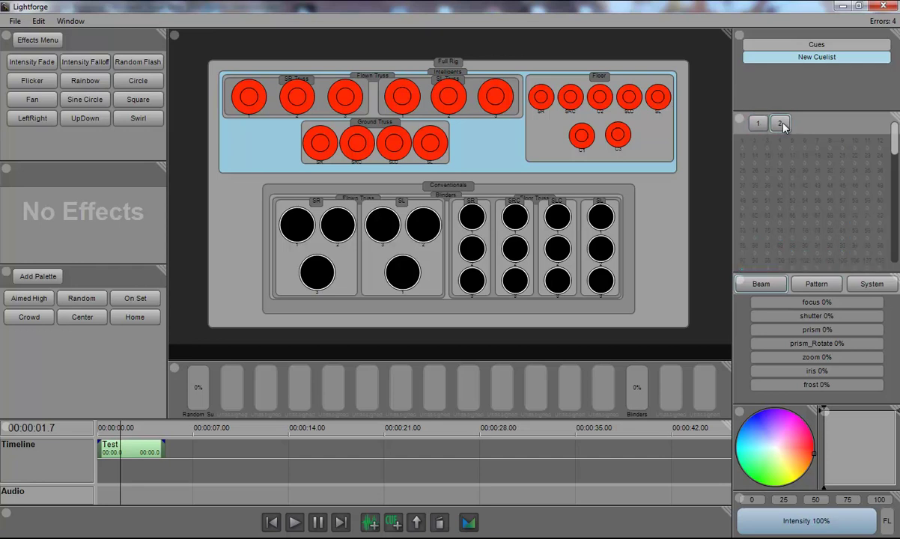
mouse_move(894, 137)
mouse_down()
mouse_move(895, 247)
mouse_move(894, 131)
mouse_up()
click(701, 244)
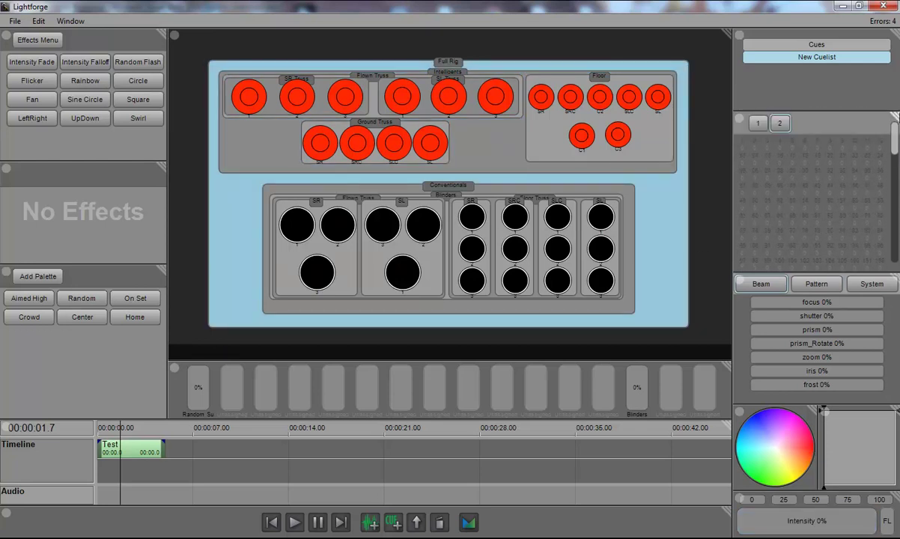
Step: Show the DMX channels of universe 1 and open the error log for viewing
click(759, 124)
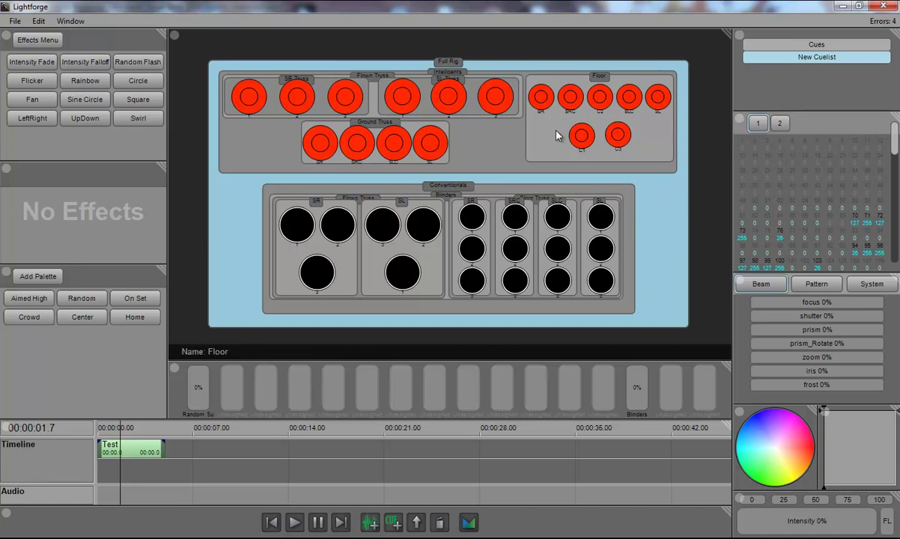
click(879, 22)
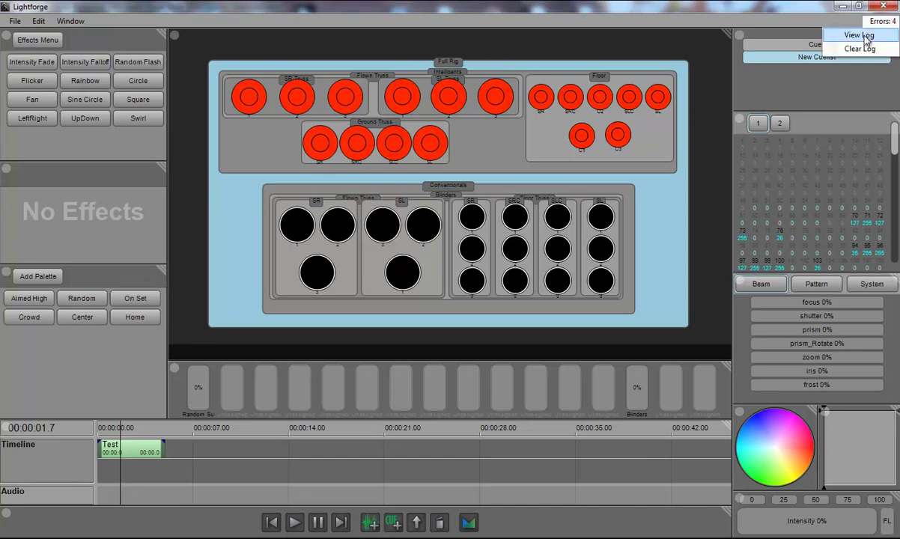
click(865, 37)
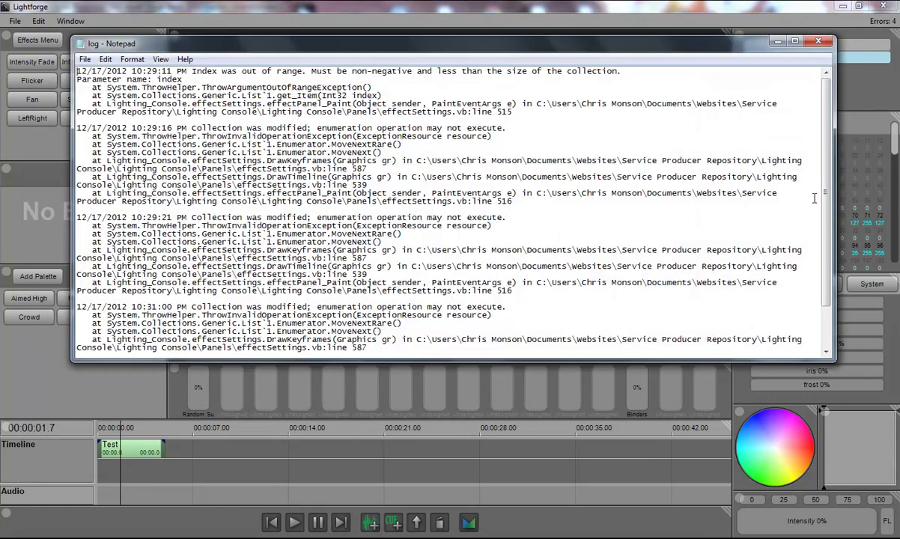
Step: Highlight the log entries of 10:31:00 PM, 10:29:21 PM and 10:29:16 PM in turn to compare their error traces
scroll(563, 318, down, 2)
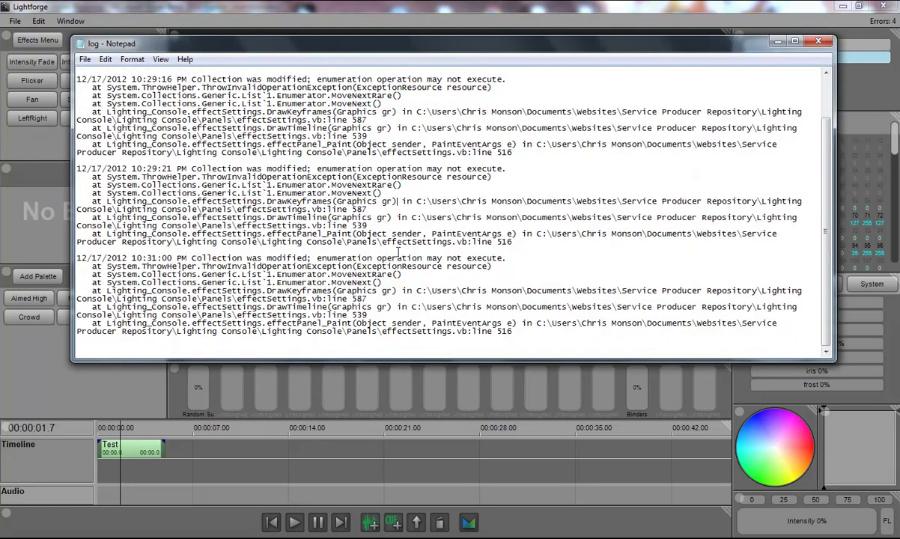
drag(560, 332, 76, 257)
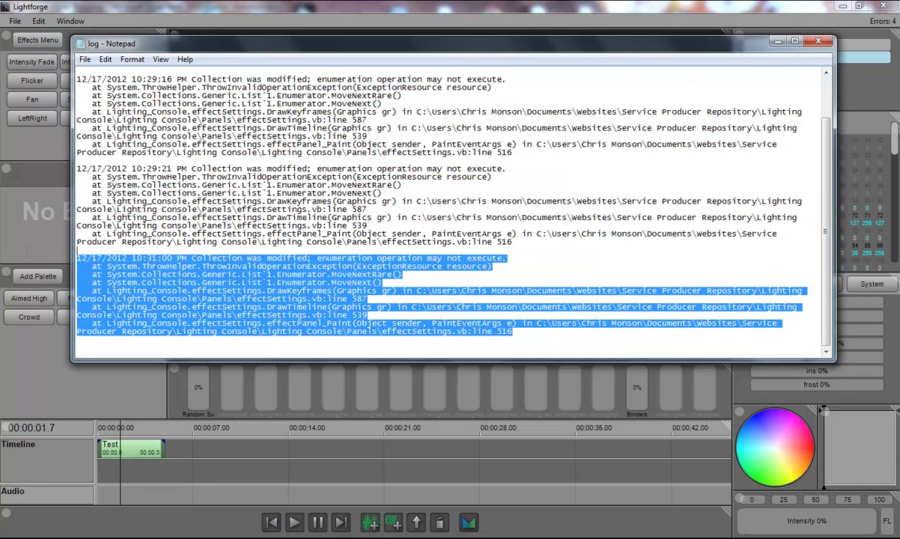
click(427, 206)
drag(512, 241, 76, 167)
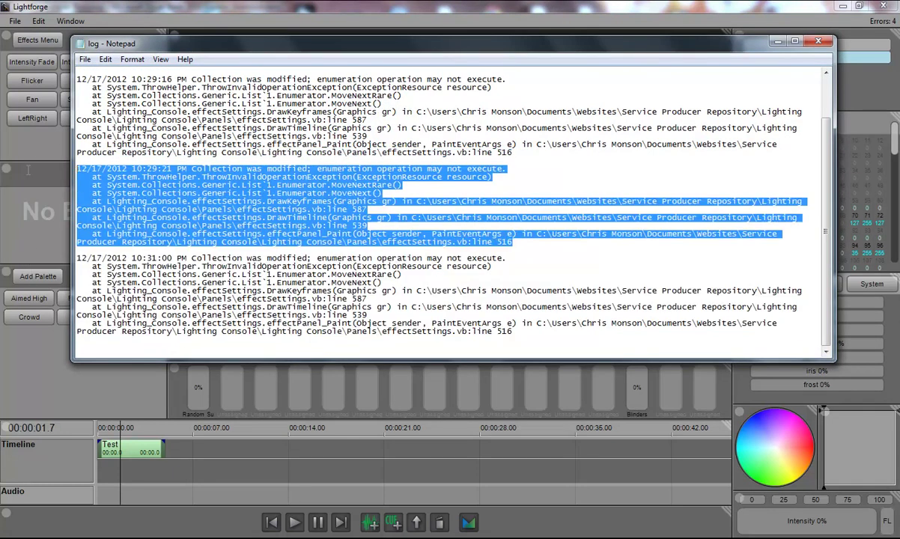
mouse_move(509, 150)
mouse_down()
mouse_move(76, 83)
mouse_move(76, 76)
mouse_up()
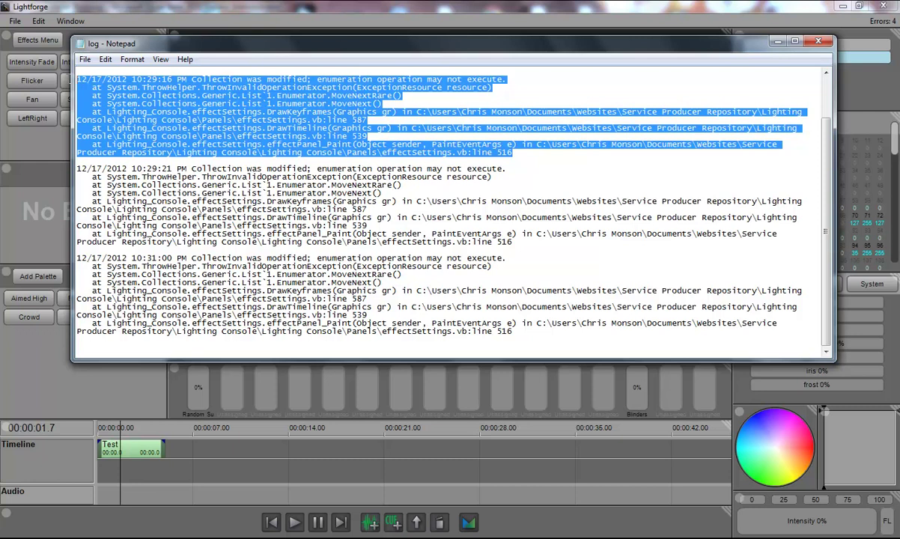
click(281, 152)
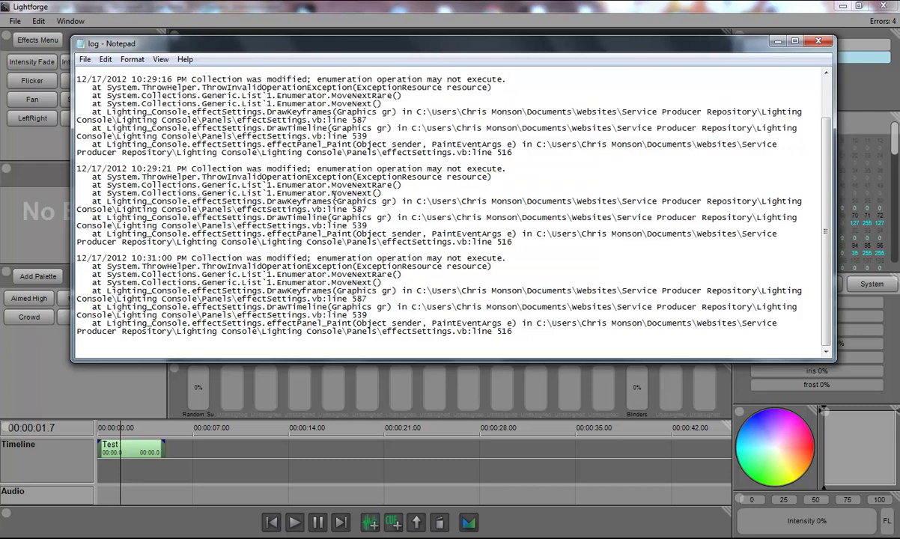
Step: Review the first log entry and the stack trace of the 10:31:00 PM entry, and close the log
scroll(331, 196, up, 2)
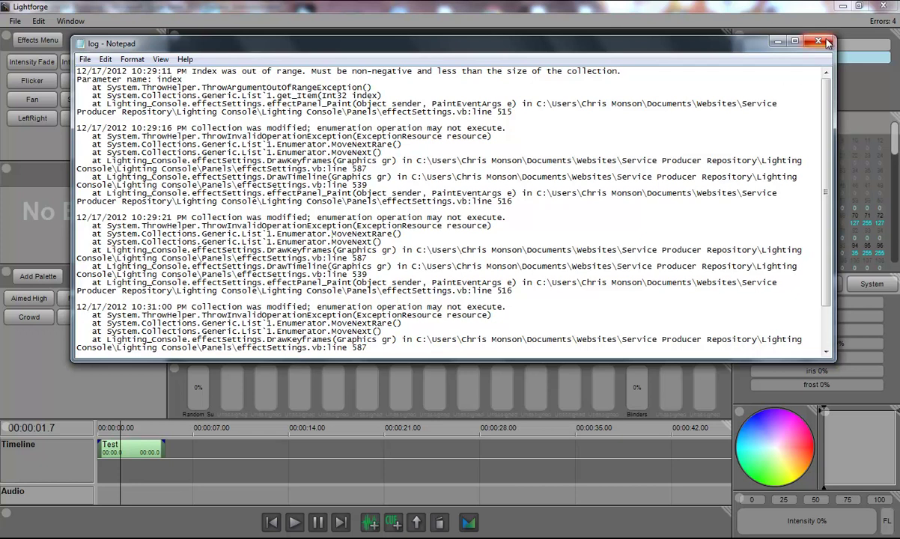
scroll(602, 195, down, 2)
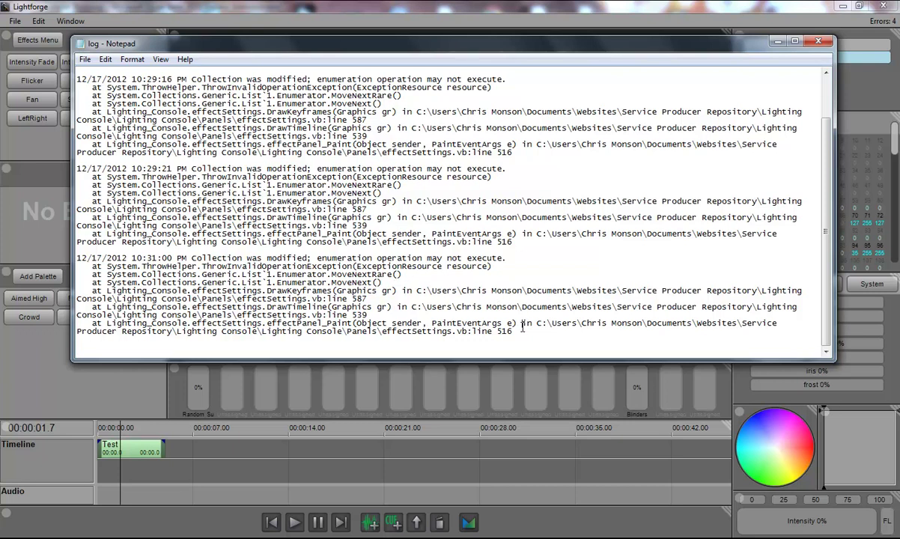
drag(522, 322, 339, 275)
click(373, 266)
click(818, 42)
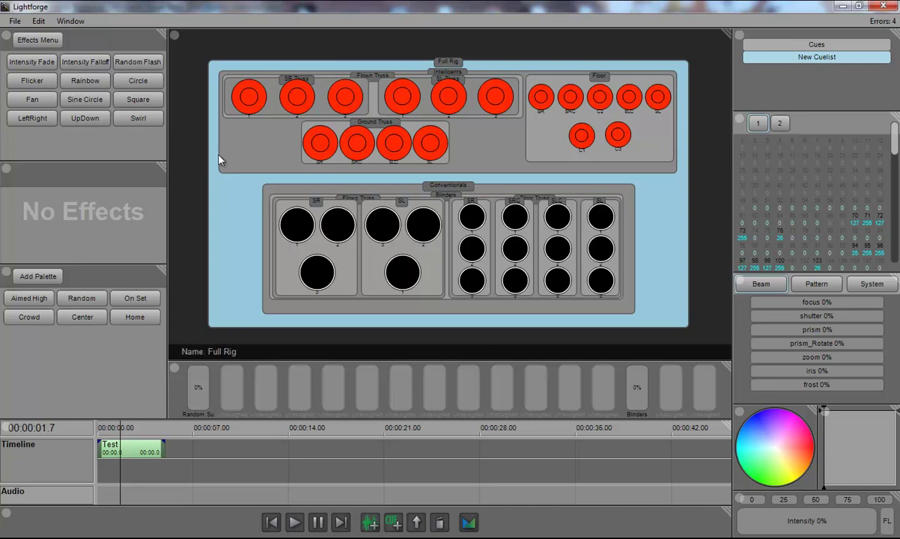
Step: Select the Intelligents group in the fixture layout
click(501, 151)
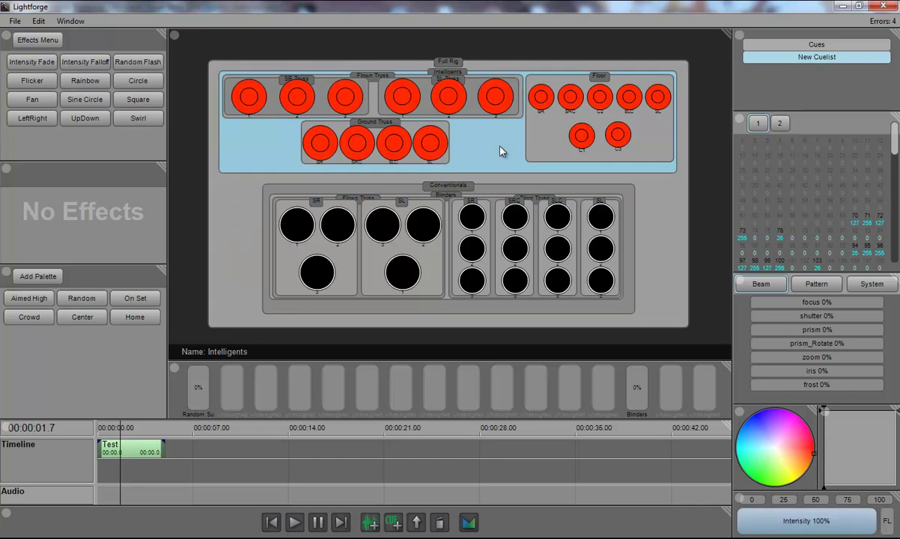